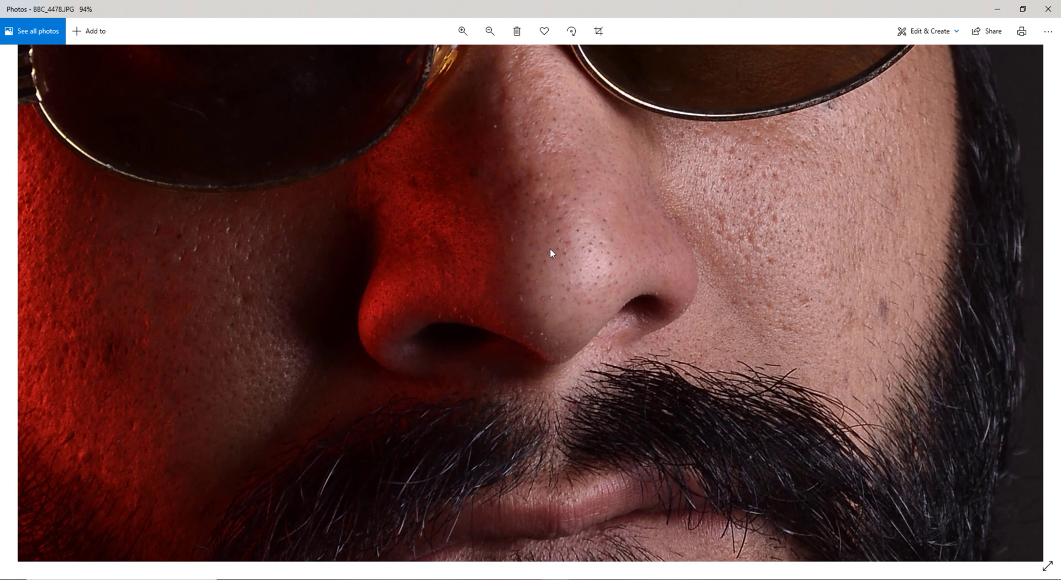
Examine the original portrait BBC_4478 up close, compare it with the retouched version 1.JPG, and close the photo viewer.
{"action": "scroll", "coordinate": [594, 247], "scroll_direction": "down", "scroll_amount": 3}
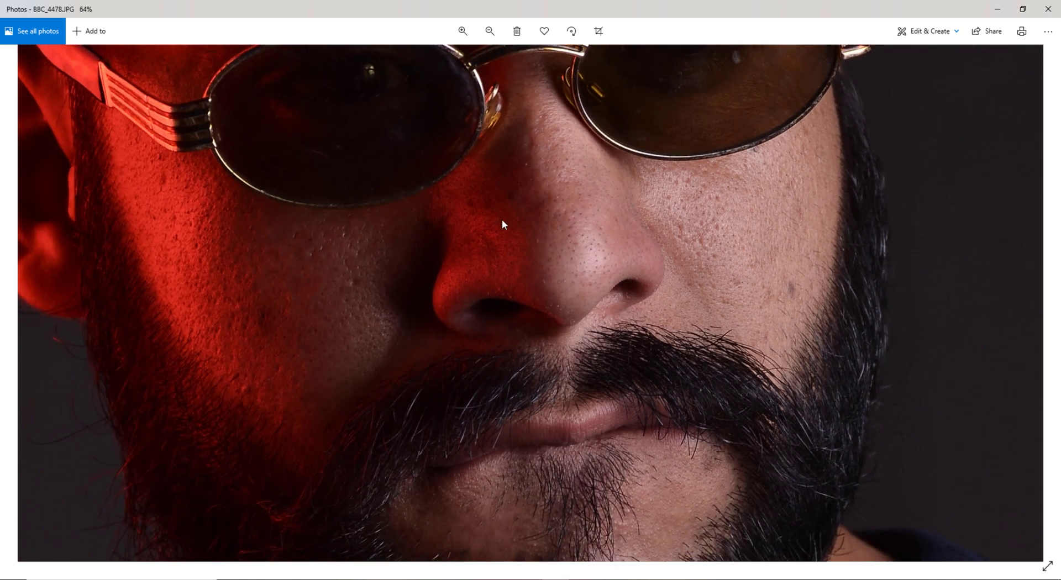
{"action": "left_click_drag", "start_coordinate": [502, 221], "coordinate": [538, 332]}
{"action": "left_click_drag", "start_coordinate": [580, 204], "coordinate": [590, 280]}
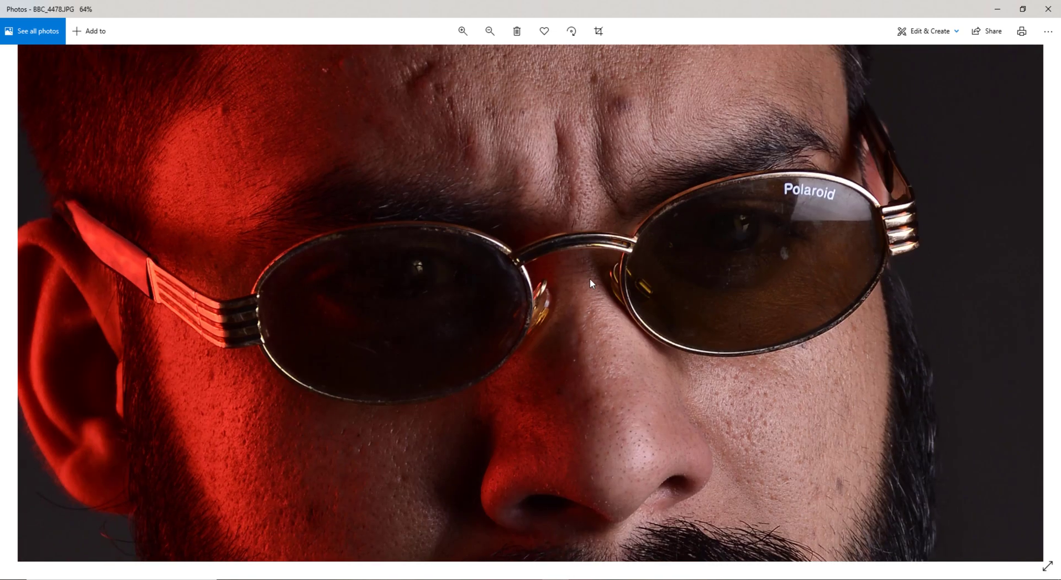
{"action": "scroll", "coordinate": [589, 279], "scroll_direction": "down", "scroll_amount": 3}
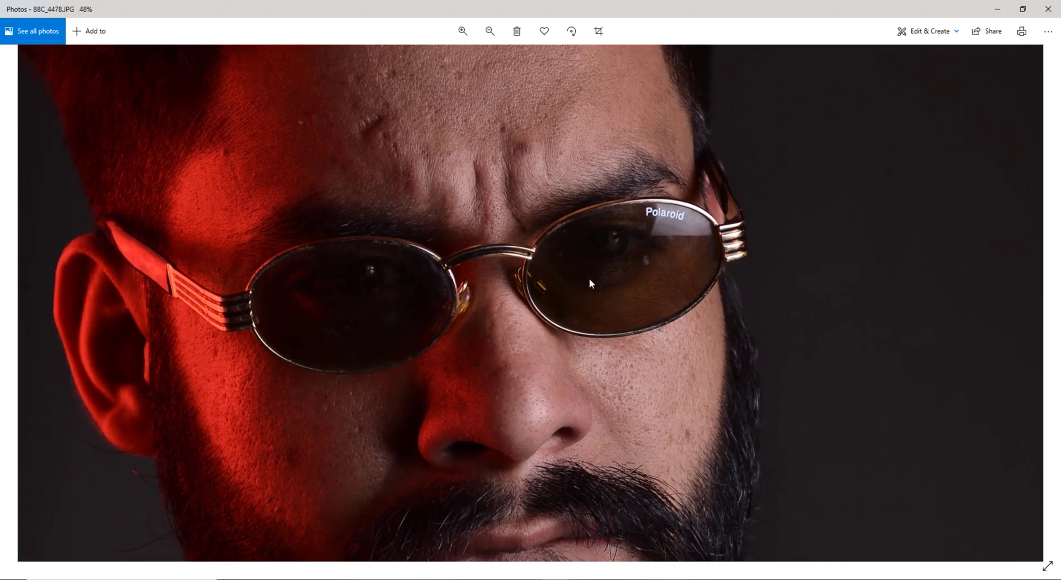
{"action": "scroll", "coordinate": [589, 280], "scroll_direction": "down", "scroll_amount": 5}
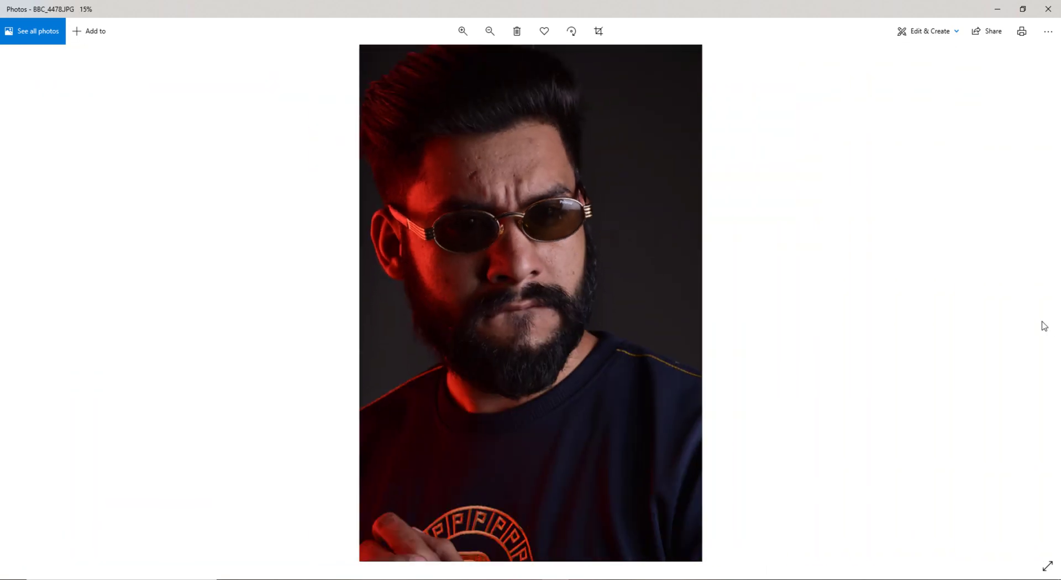
{"action": "left_click", "coordinate": [14, 298]}
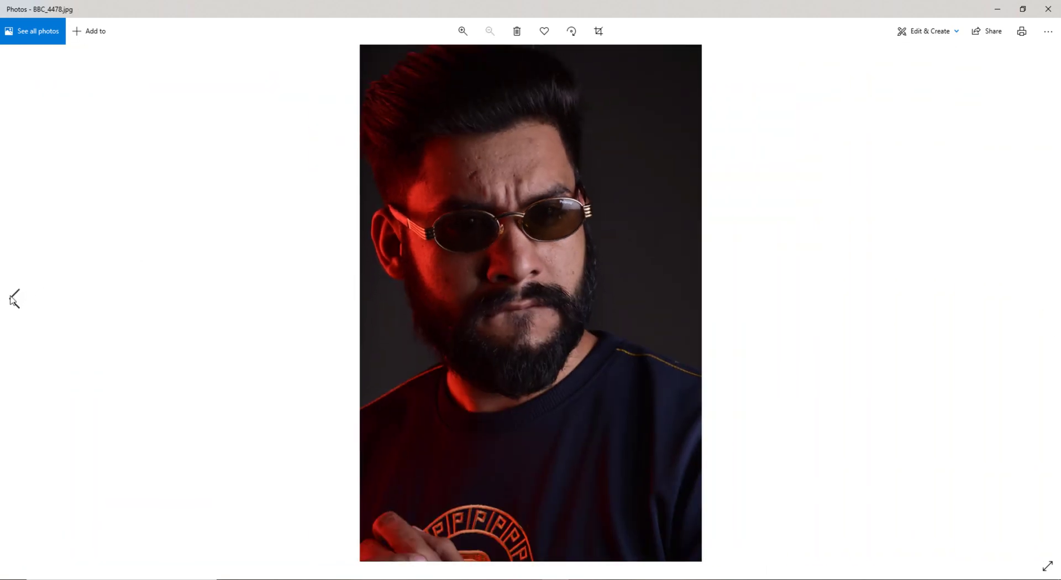
{"action": "scroll", "coordinate": [496, 206], "scroll_direction": "up", "scroll_amount": 3}
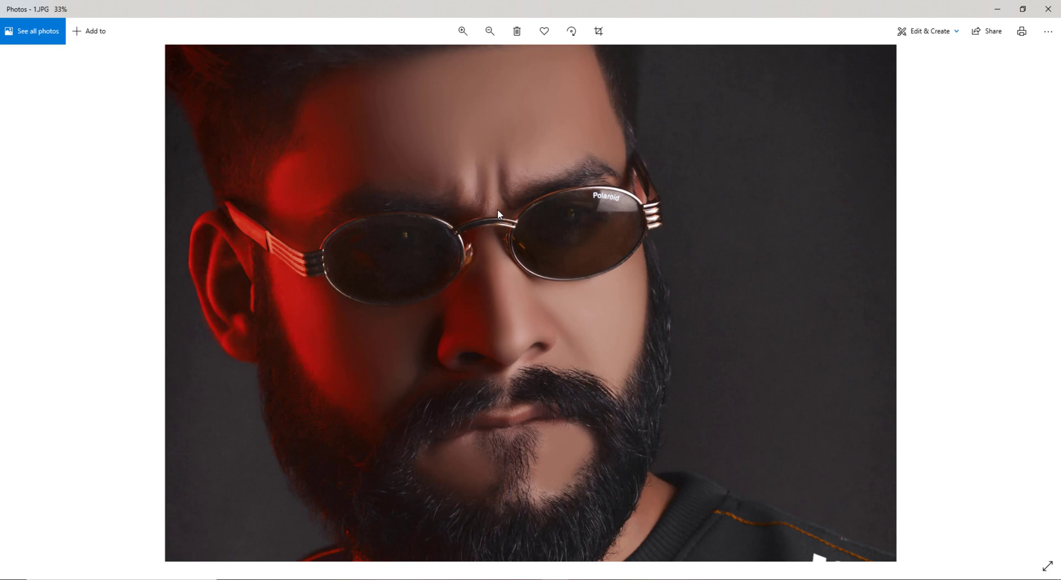
{"action": "scroll", "coordinate": [496, 206], "scroll_direction": "down", "scroll_amount": 3}
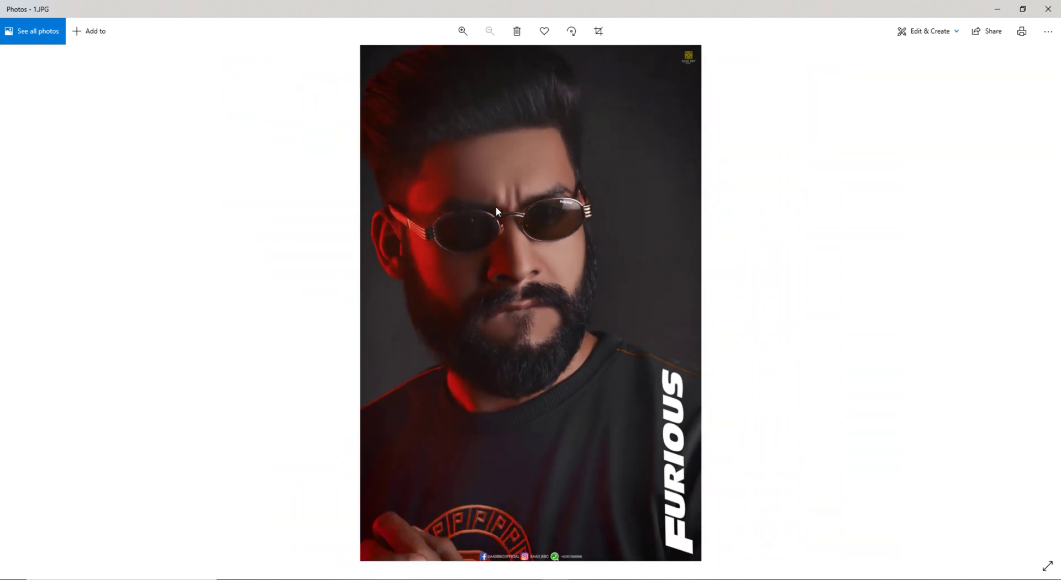
{"action": "left_click", "coordinate": [1050, 10]}
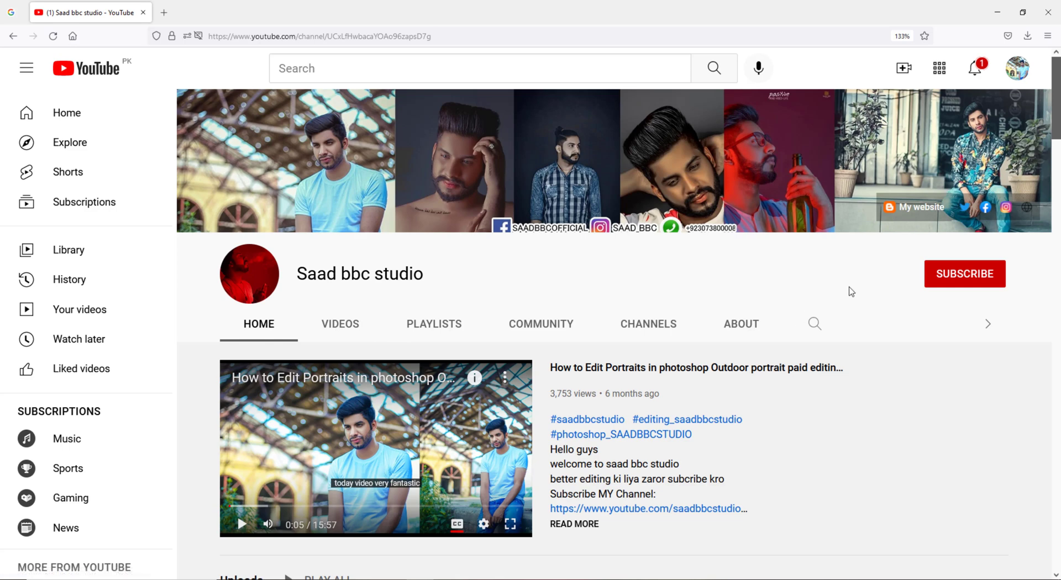
Subscribe to the Saad bbc studio channel on YouTube and set its notifications to All.
{"action": "left_click", "coordinate": [955, 279]}
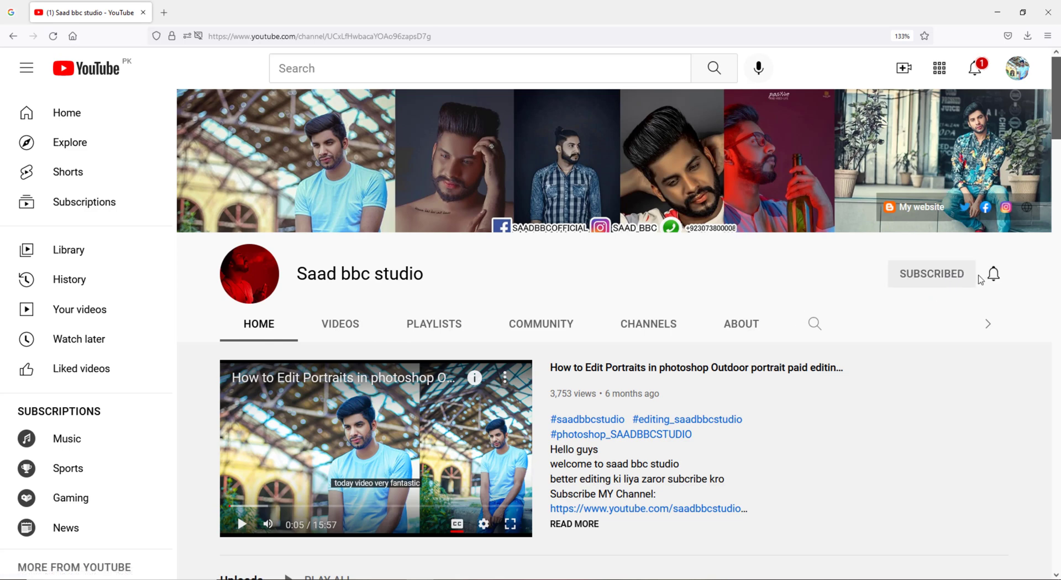
{"action": "left_click", "coordinate": [991, 276]}
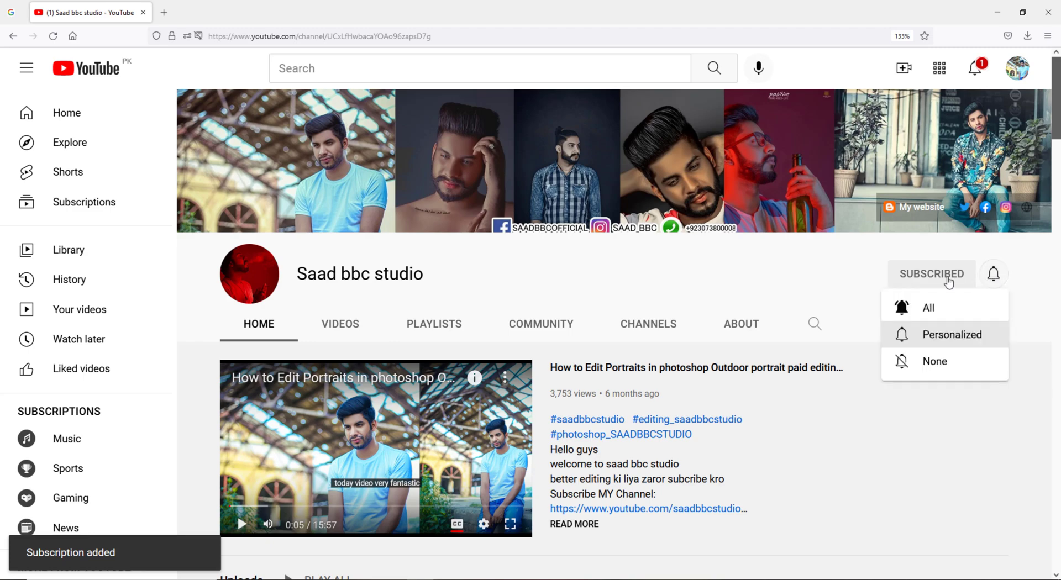
{"action": "left_click", "coordinate": [917, 304]}
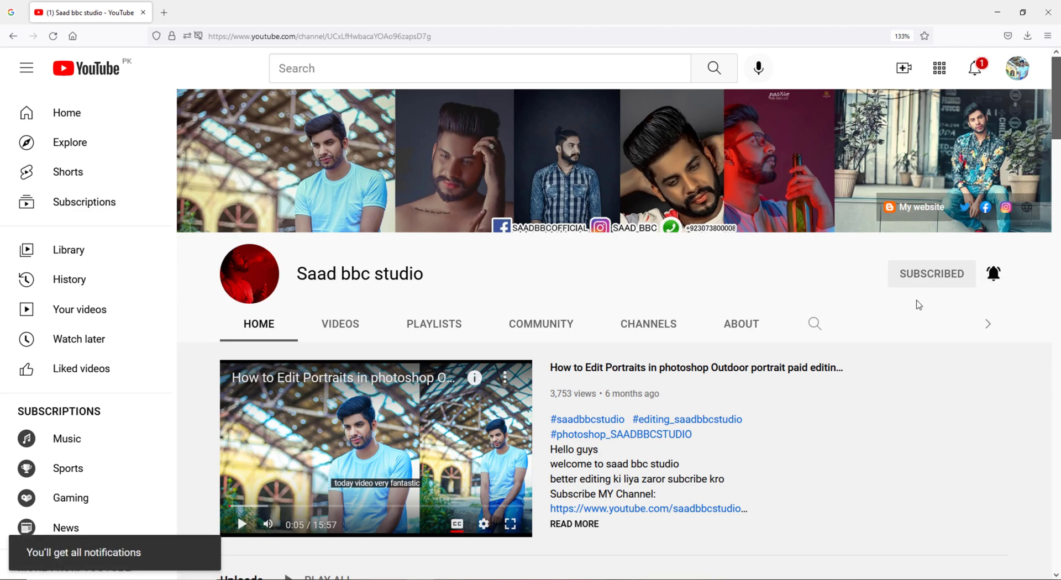
Look through the channel's uploads, past live streams and playlists, and close the browser.
{"action": "scroll", "coordinate": [834, 374], "scroll_direction": "down", "scroll_amount": 7}
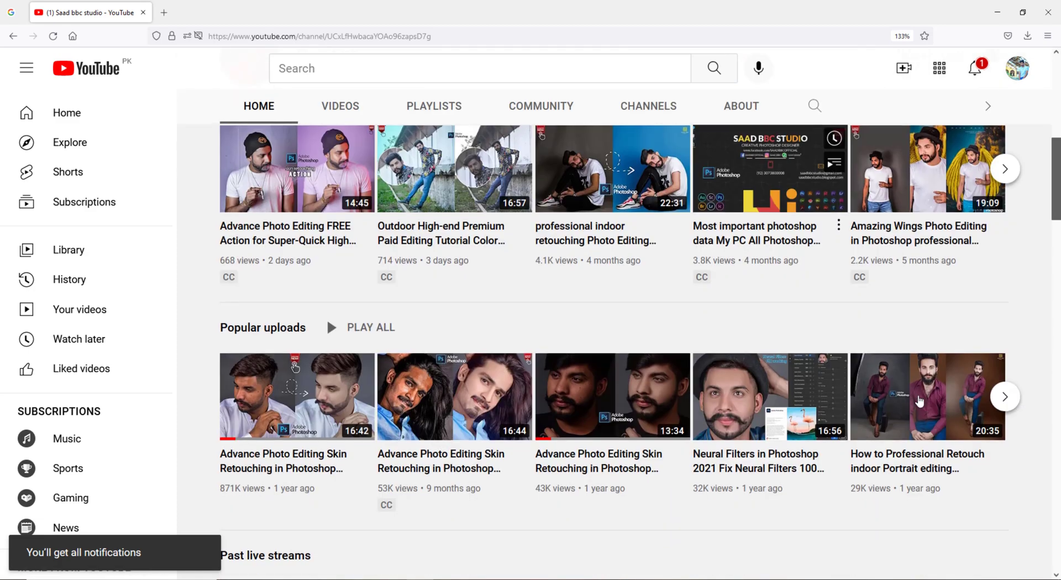
{"action": "scroll", "coordinate": [1036, 377], "scroll_direction": "up", "scroll_amount": 2}
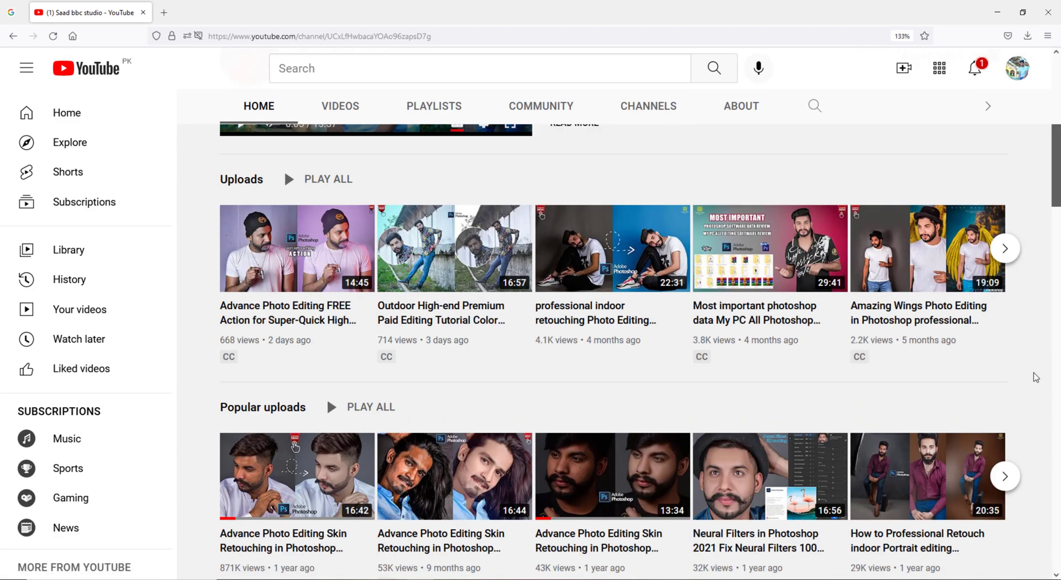
{"action": "scroll", "coordinate": [1033, 374], "scroll_direction": "down", "scroll_amount": 4}
{"action": "mouse_move", "coordinate": [314, 362]}
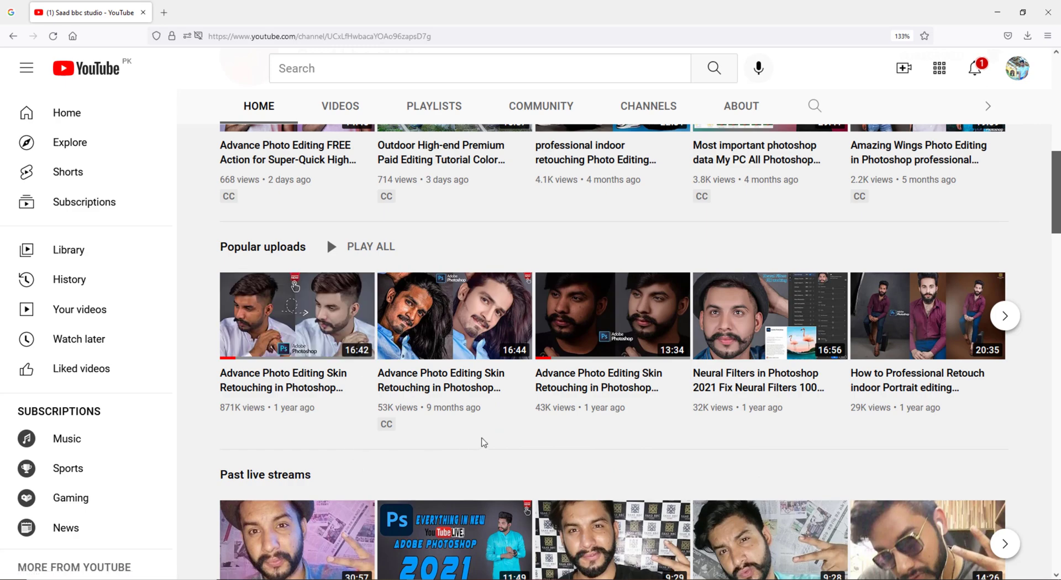
{"action": "scroll", "coordinate": [631, 442], "scroll_direction": "down", "scroll_amount": 3}
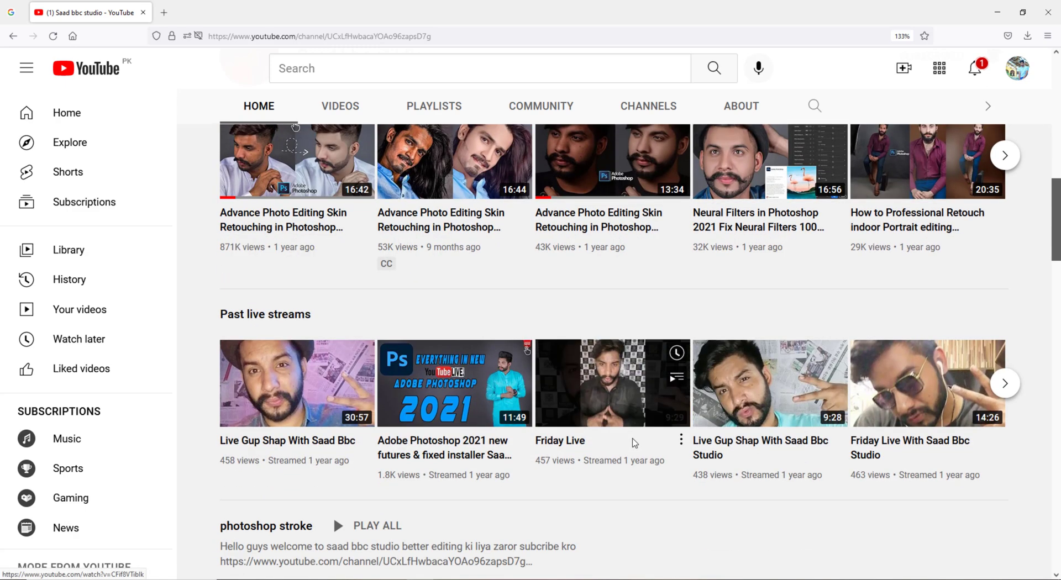
{"action": "scroll", "coordinate": [635, 442], "scroll_direction": "down", "scroll_amount": 5}
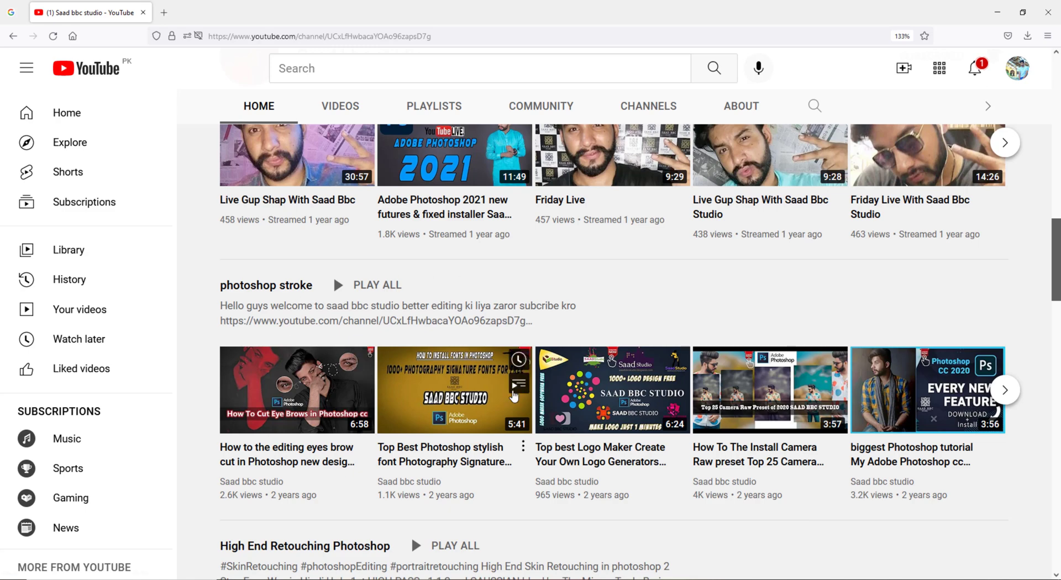
{"action": "scroll", "coordinate": [641, 400], "scroll_direction": "down", "scroll_amount": 6}
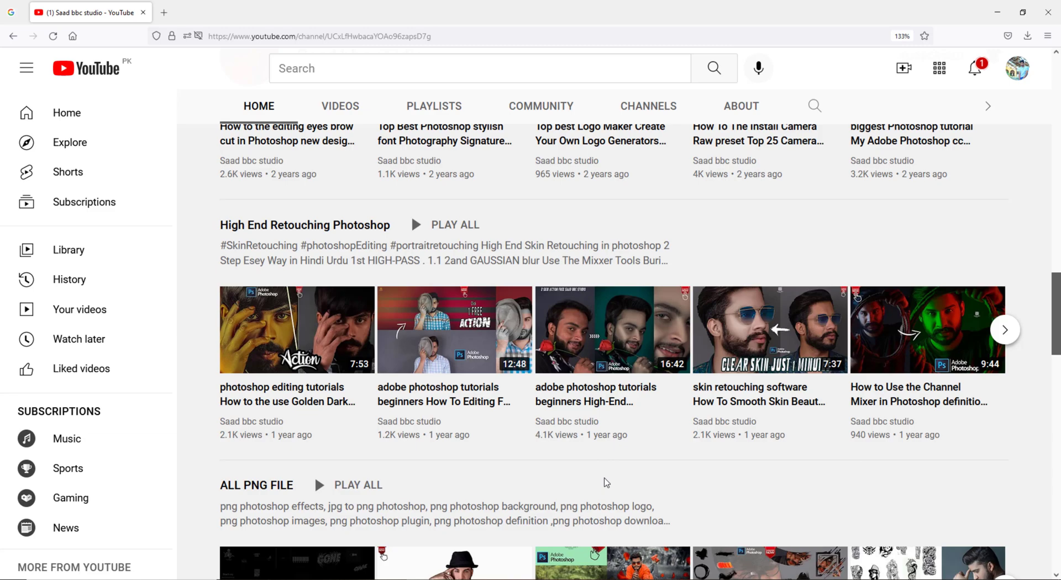
{"action": "left_click", "coordinate": [1049, 13]}
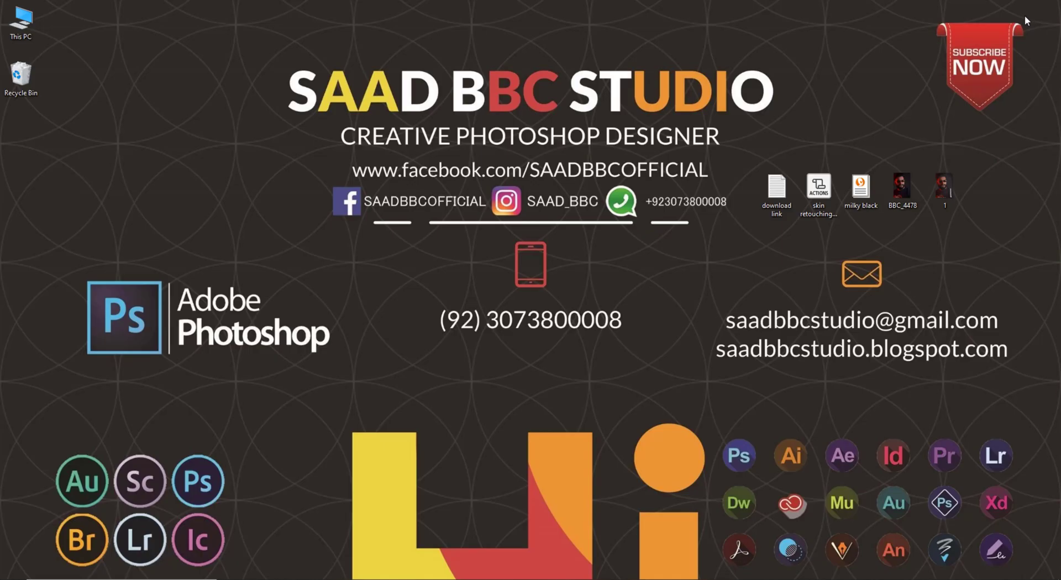
Switch to Photoshop and open the portrait BBC_4478 from the Desktop folder.
{"action": "left_click", "coordinate": [339, 579]}
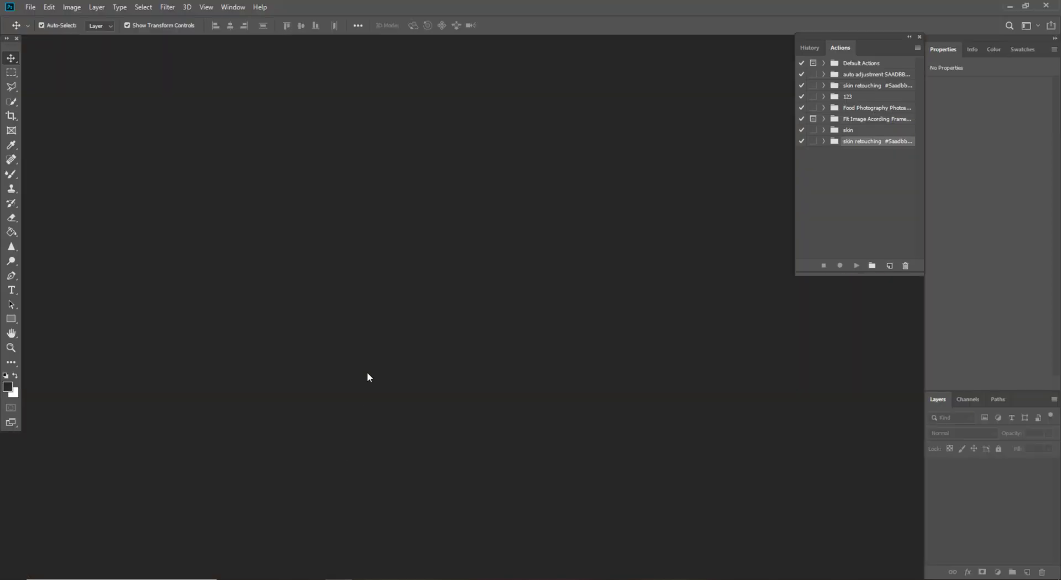
{"action": "double_click", "coordinate": [412, 315]}
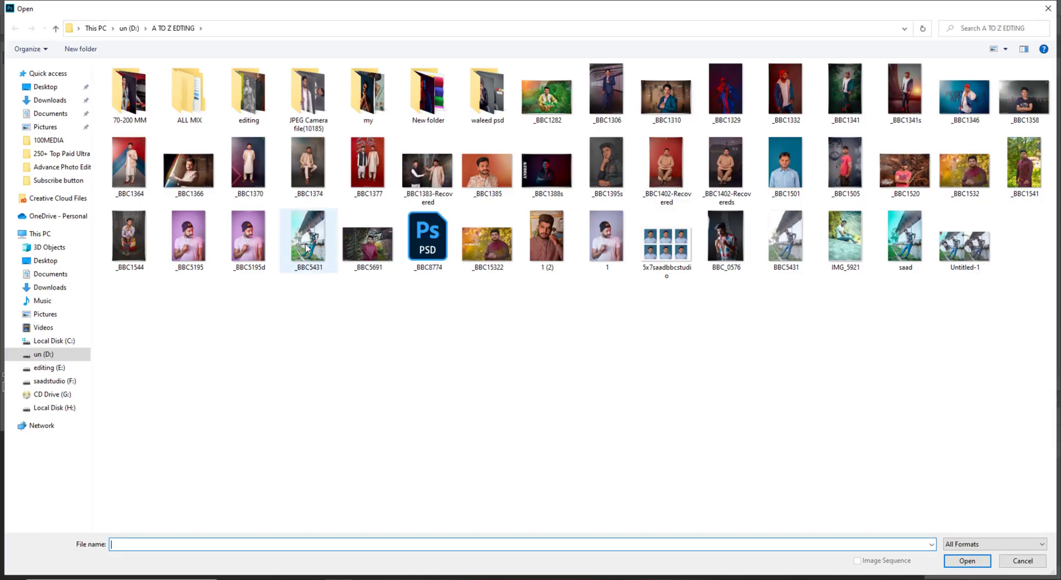
{"action": "left_click", "coordinate": [45, 87]}
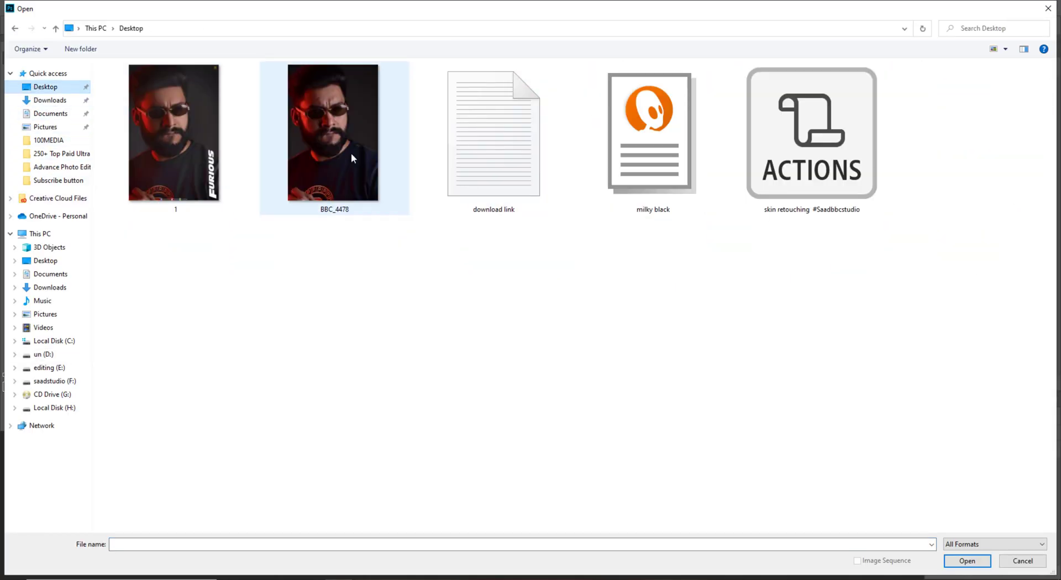
{"action": "double_click", "coordinate": [318, 143]}
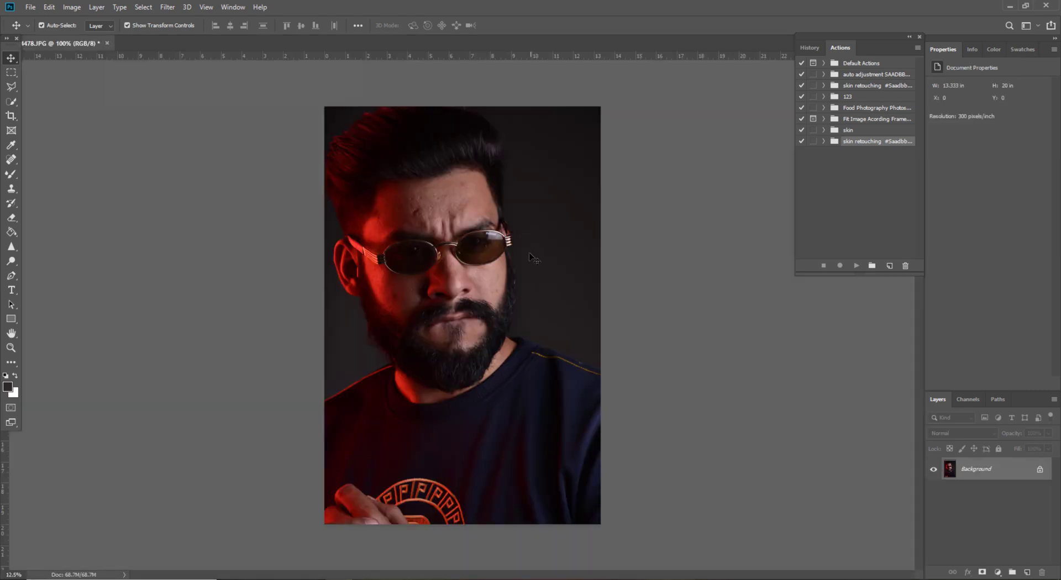
{"action": "left_click", "coordinate": [10, 347]}
{"action": "left_click", "coordinate": [467, 207]}
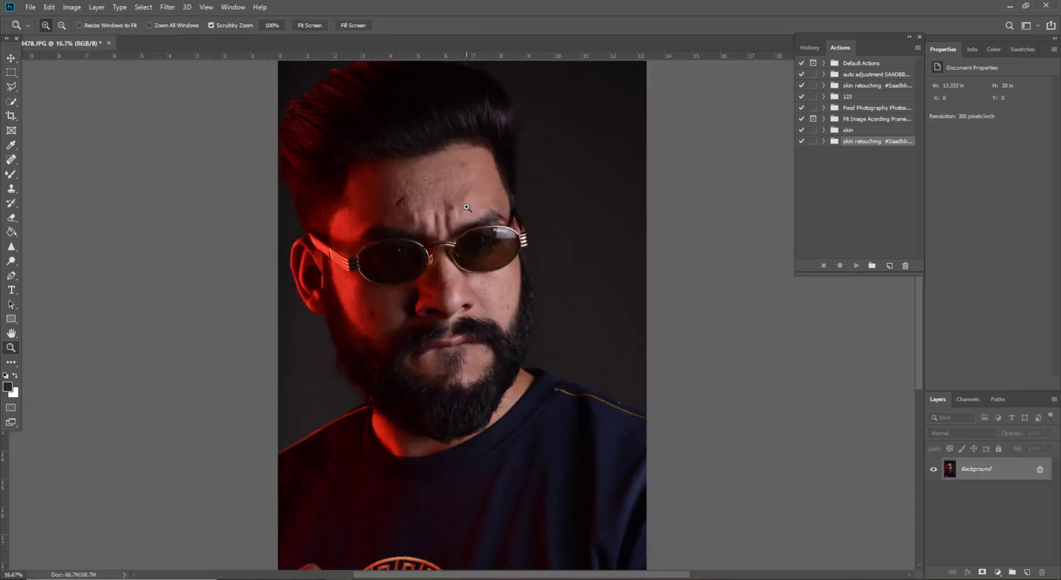
{"action": "left_click", "coordinate": [467, 207]}
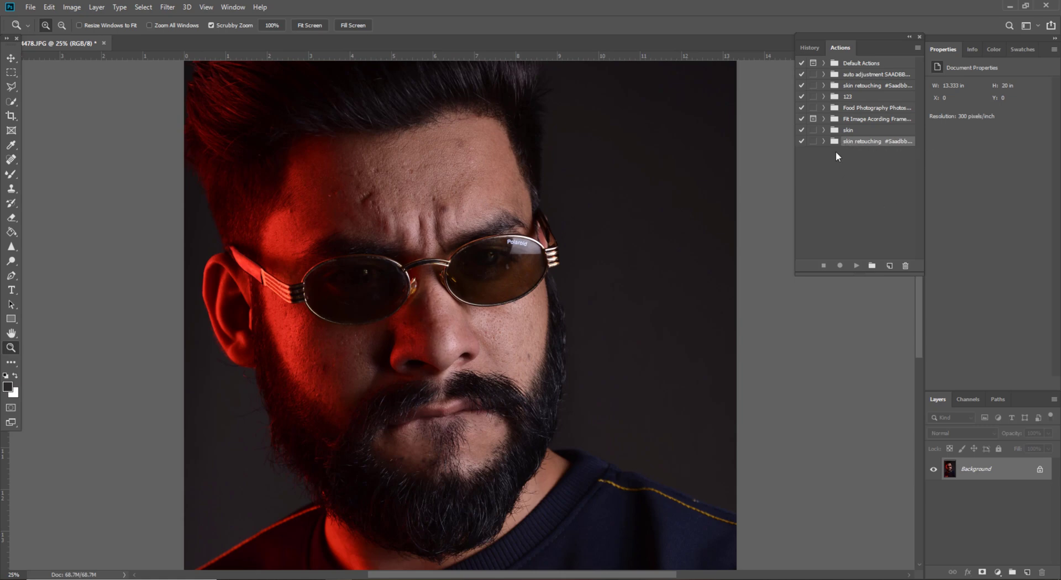
Delete the selected skin retouching #Saadbbcstudio action set and reload it by opening its action file on the desktop.
{"action": "left_click", "coordinate": [906, 267]}
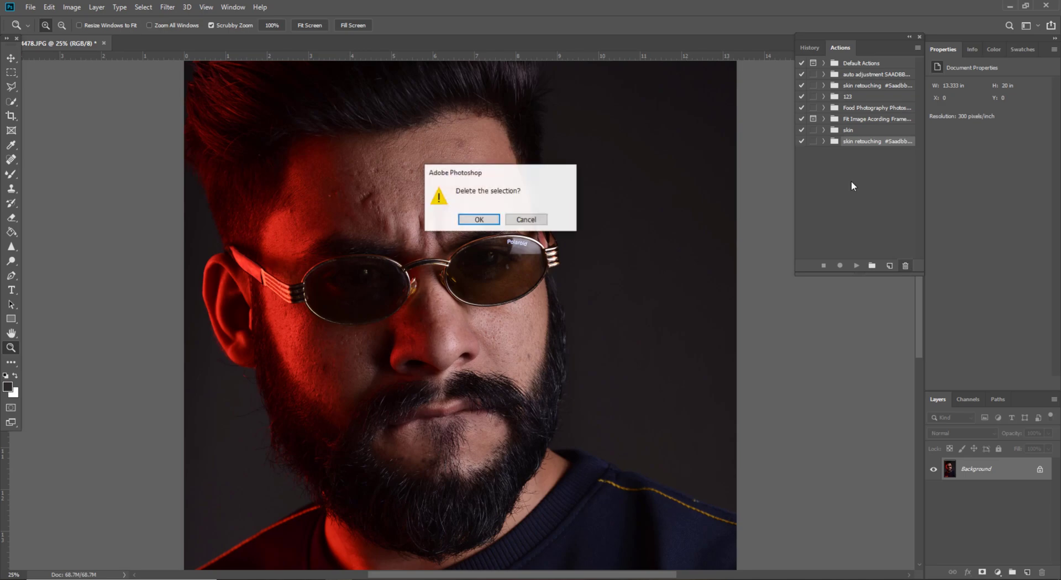
{"action": "left_click", "coordinate": [481, 223]}
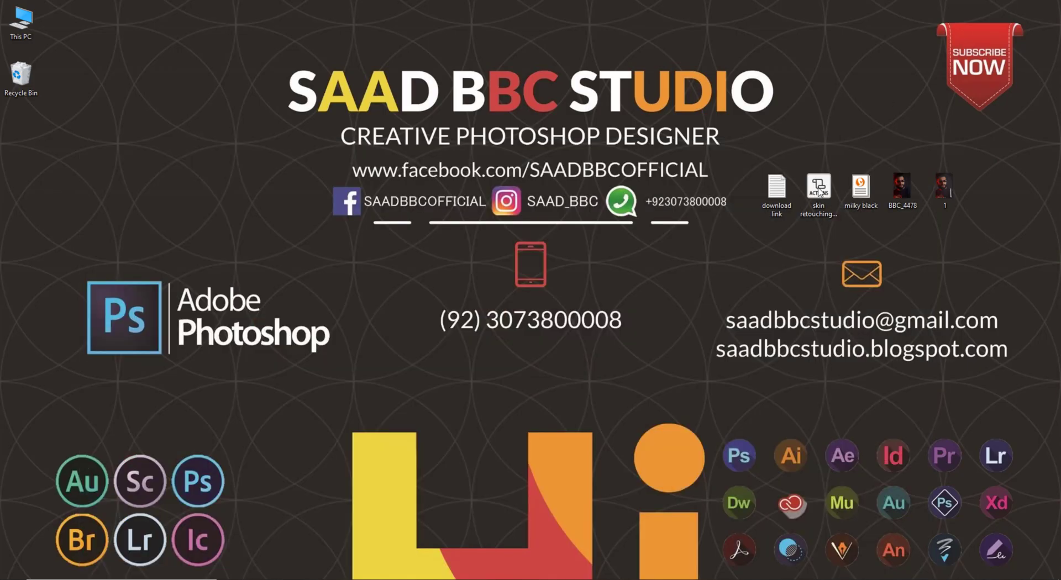
{"action": "right_click", "coordinate": [824, 200]}
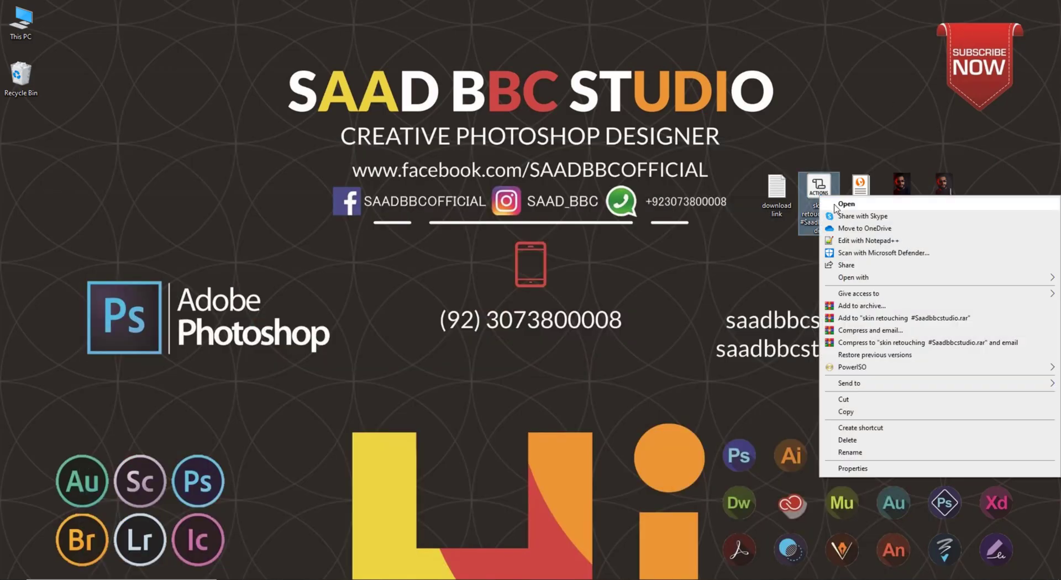
{"action": "key", "text": "Escape"}
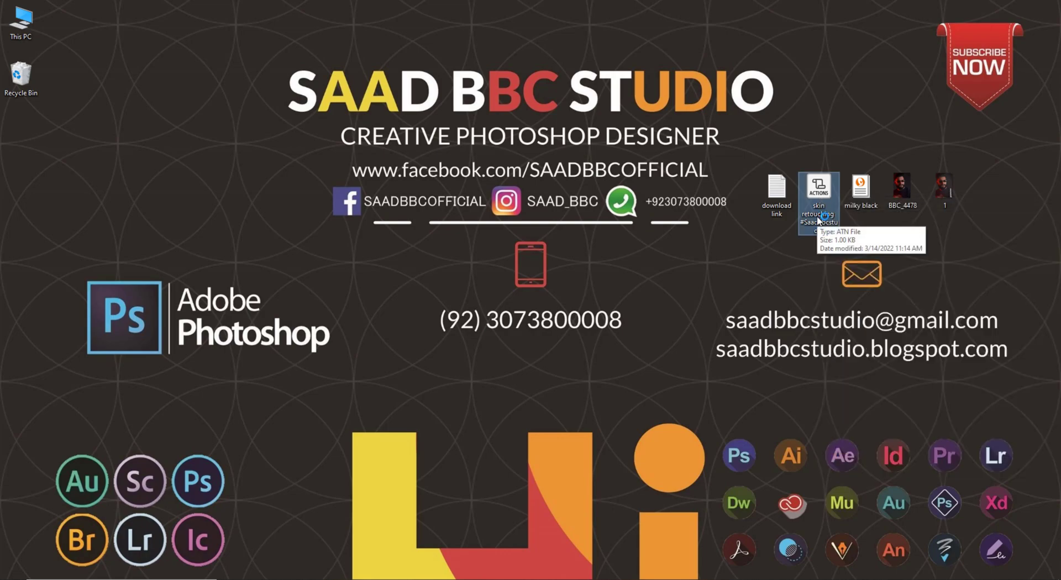
{"action": "double_click", "coordinate": [818, 217]}
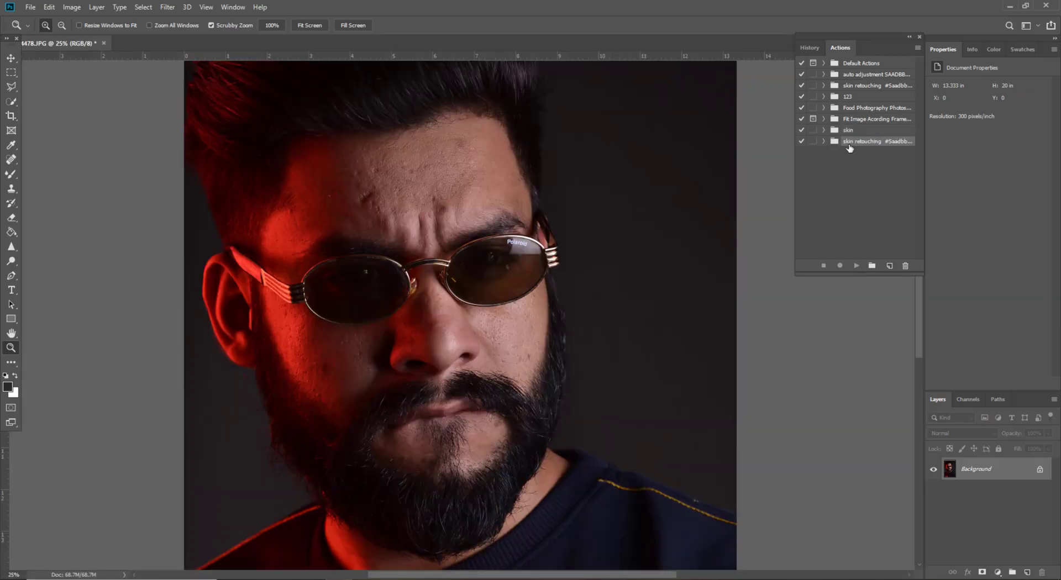
Load the skin retouching #Saadbbcstudio actions file from the Desktop folder and expand the newly loaded set.
{"action": "left_click", "coordinate": [918, 48]}
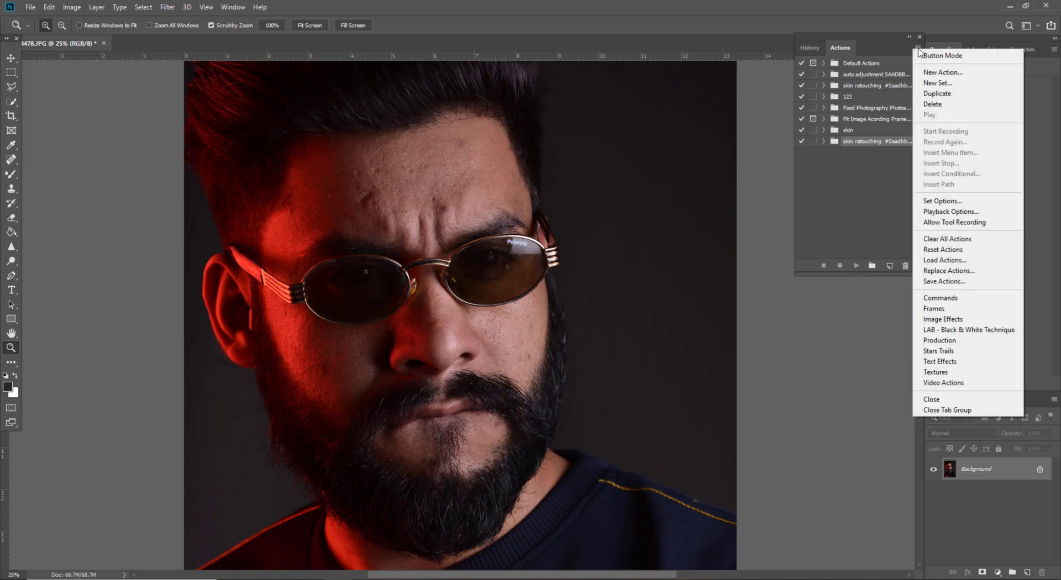
{"action": "left_click", "coordinate": [947, 260]}
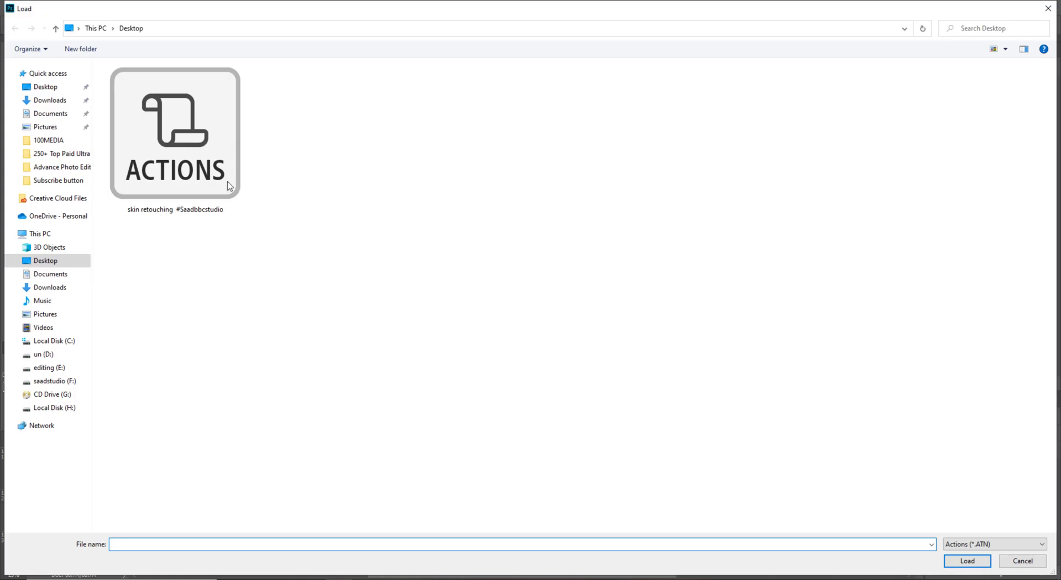
{"action": "left_click", "coordinate": [35, 264]}
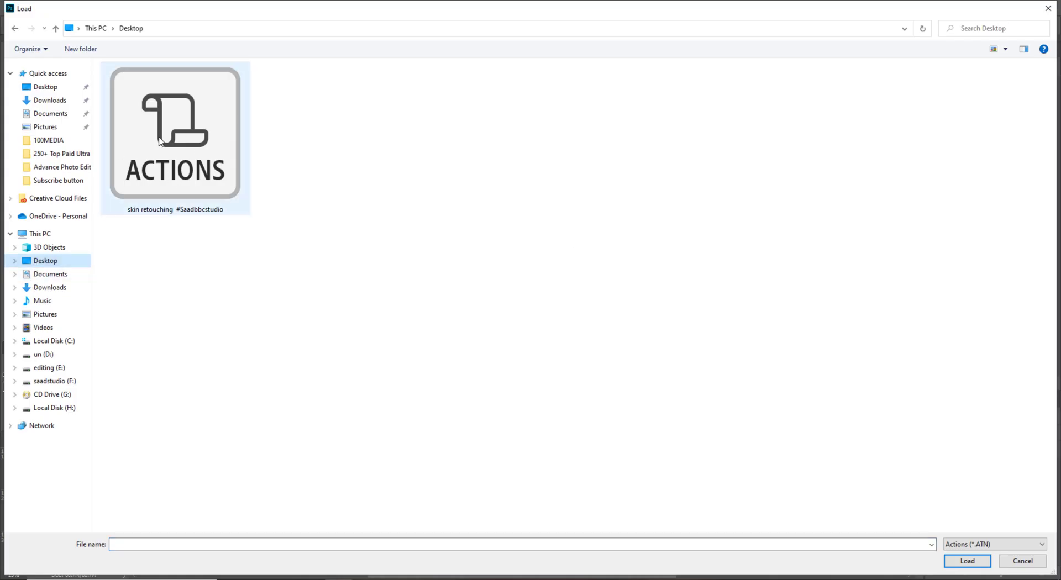
{"action": "left_click", "coordinate": [184, 142]}
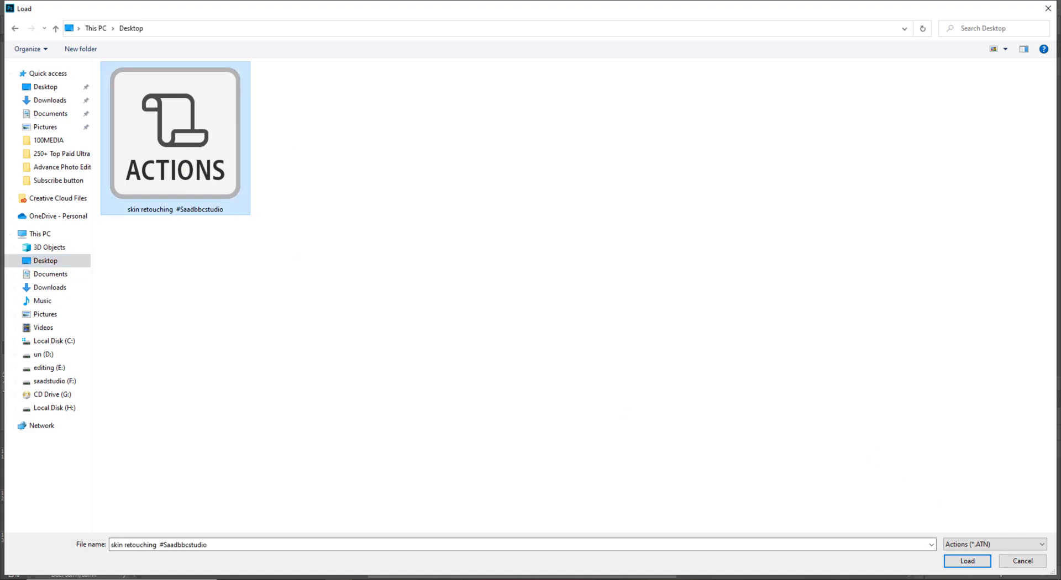
{"action": "left_click", "coordinate": [976, 564]}
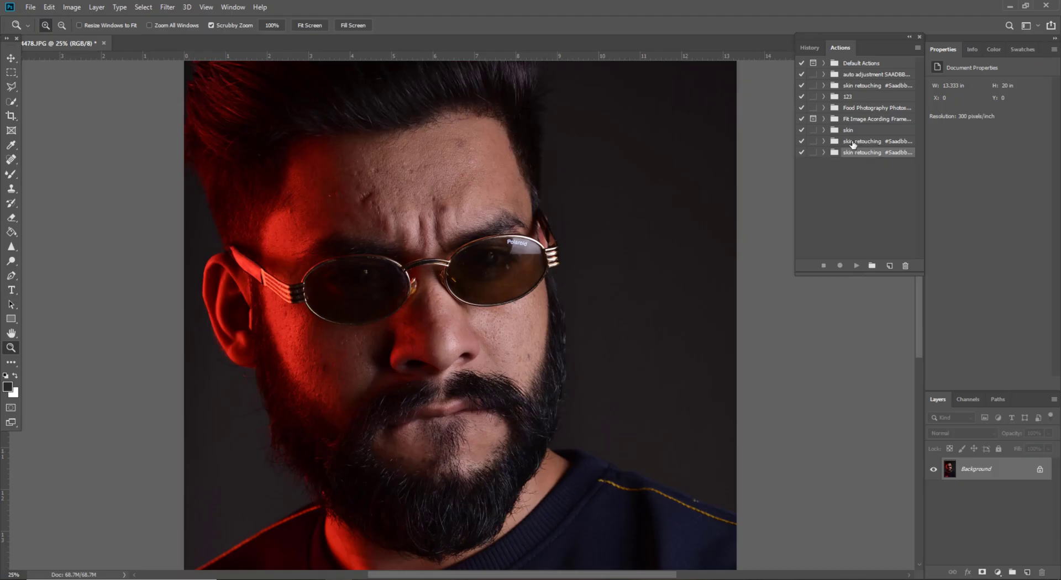
{"action": "left_click", "coordinate": [824, 153]}
{"action": "left_click", "coordinate": [403, 204]}
{"action": "scroll", "coordinate": [337, 241], "scroll_direction": "up", "scroll_amount": 2}
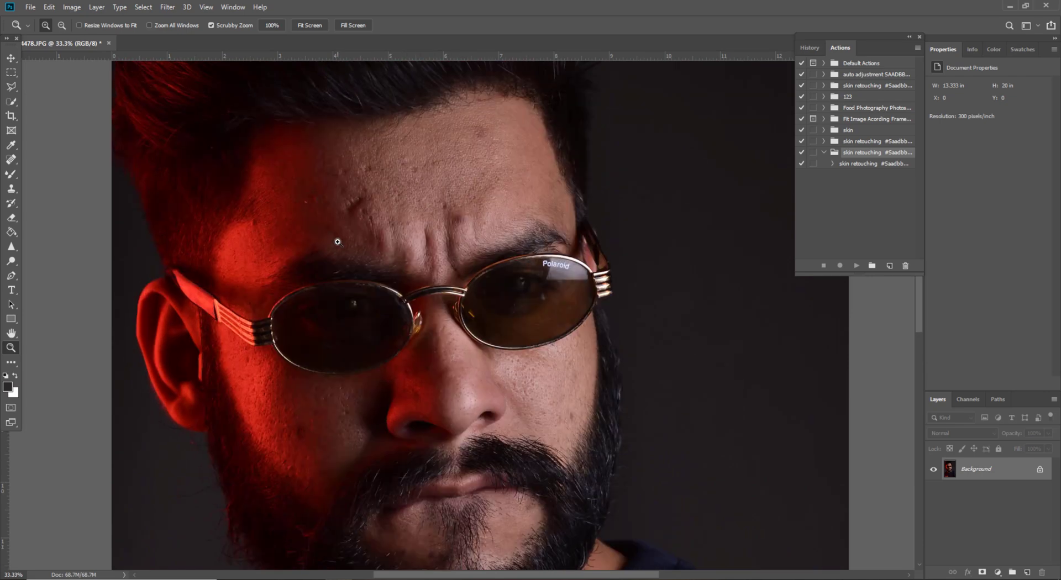
Remove the blemishes across the forehead and above the eyebrows with the Spot Healing Brush in Content-Aware mode.
{"action": "scroll", "coordinate": [337, 242], "scroll_direction": "up", "scroll_amount": 3}
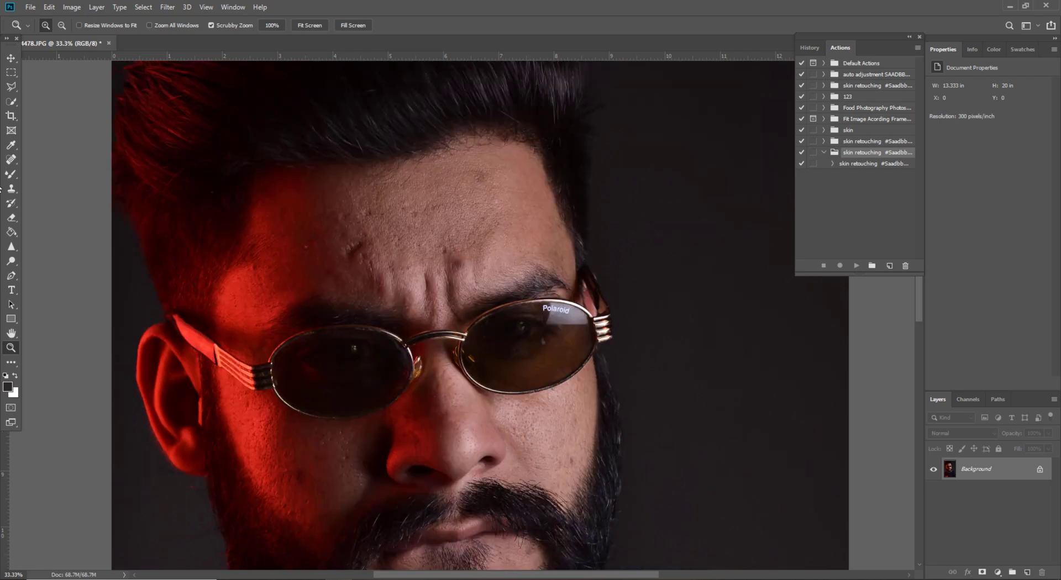
{"action": "key", "text": "j"}
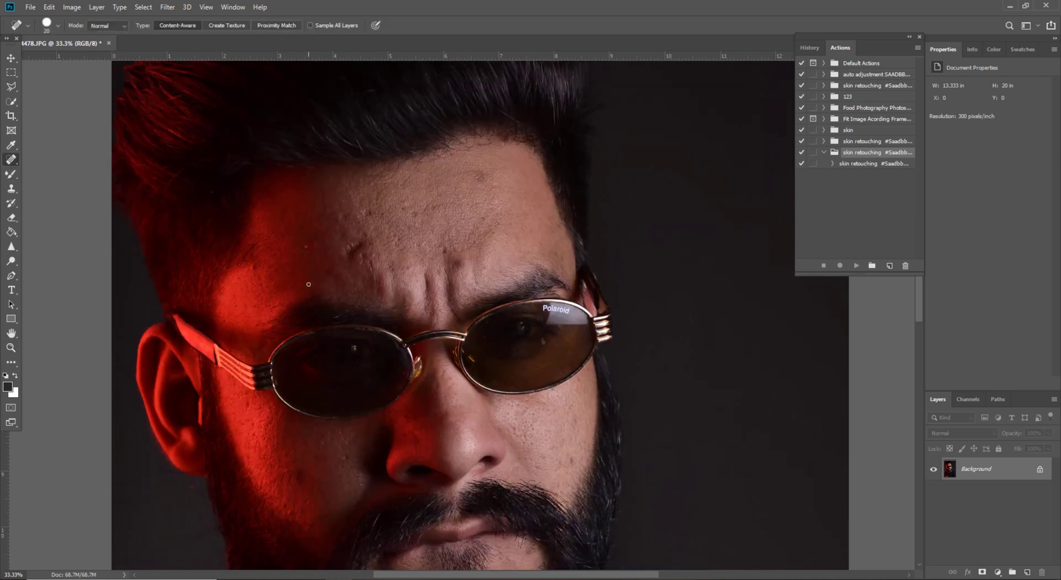
{"action": "left_click", "coordinate": [254, 267]}
{"action": "left_click", "coordinate": [307, 243]}
{"action": "key", "text": "bracketright"}
{"action": "left_click_drag", "start_coordinate": [343, 255], "coordinate": [357, 243]}
{"action": "left_click", "coordinate": [369, 259]}
{"action": "left_click_drag", "start_coordinate": [347, 209], "coordinate": [343, 233]}
{"action": "mouse_move", "coordinate": [343, 234]}
{"action": "left_mouse_down"}
{"action": "mouse_move", "coordinate": [366, 212]}
{"action": "mouse_move", "coordinate": [418, 211]}
{"action": "mouse_move", "coordinate": [396, 208]}
{"action": "mouse_move", "coordinate": [364, 246]}
{"action": "left_mouse_up"}
{"action": "left_click", "coordinate": [367, 211]}
{"action": "key", "text": "bracketright"}
{"action": "key", "text": "bracketright"}
{"action": "left_click", "coordinate": [418, 212]}
{"action": "left_click", "coordinate": [401, 206]}
{"action": "left_click", "coordinate": [480, 175]}
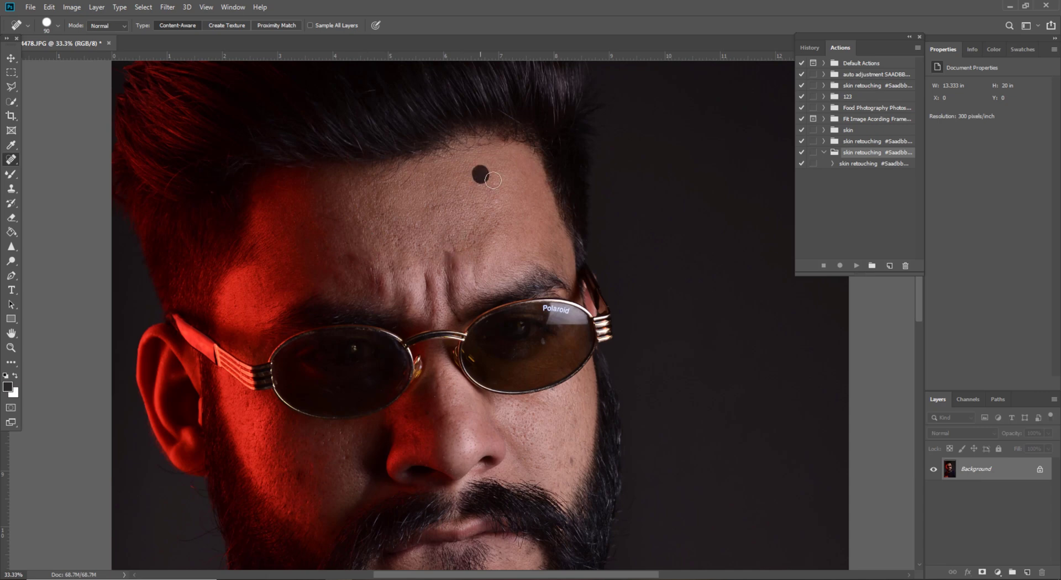
{"action": "left_click", "coordinate": [354, 259]}
Heal the blemishes on both cheeks below the sunglasses with the Spot Healing Brush.
{"action": "scroll", "coordinate": [363, 318], "scroll_direction": "down", "scroll_amount": 2}
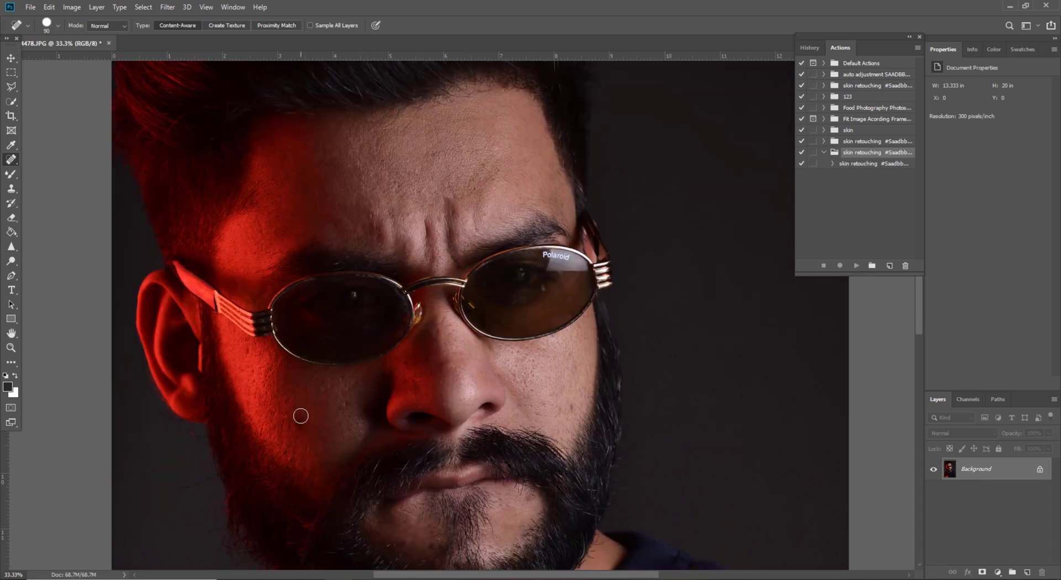
{"action": "left_click", "coordinate": [301, 419]}
{"action": "left_click", "coordinate": [321, 386]}
{"action": "left_click", "coordinate": [347, 407]}
{"action": "left_click", "coordinate": [570, 409]}
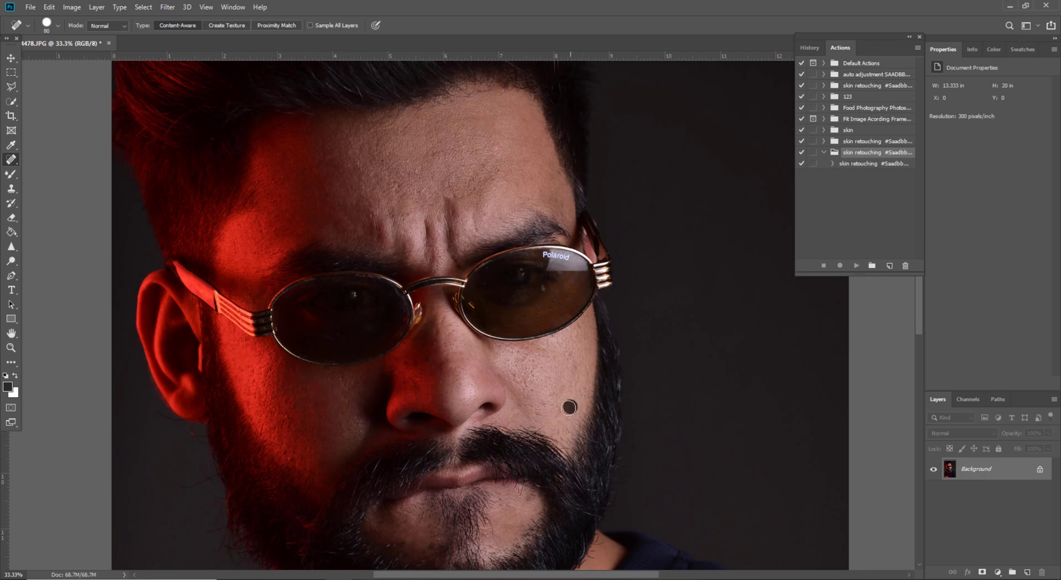
{"action": "left_click", "coordinate": [539, 429]}
Remove the stray hairs outside the red-lit side of the beard using a smaller Spot Healing Brush.
{"action": "scroll", "coordinate": [217, 409], "scroll_direction": "down", "scroll_amount": 1}
{"action": "scroll", "coordinate": [216, 409], "scroll_direction": "down", "scroll_amount": 4}
{"action": "key", "text": "bracketleft"}
{"action": "key", "text": "bracketleft"}
{"action": "key", "text": "bracketleft"}
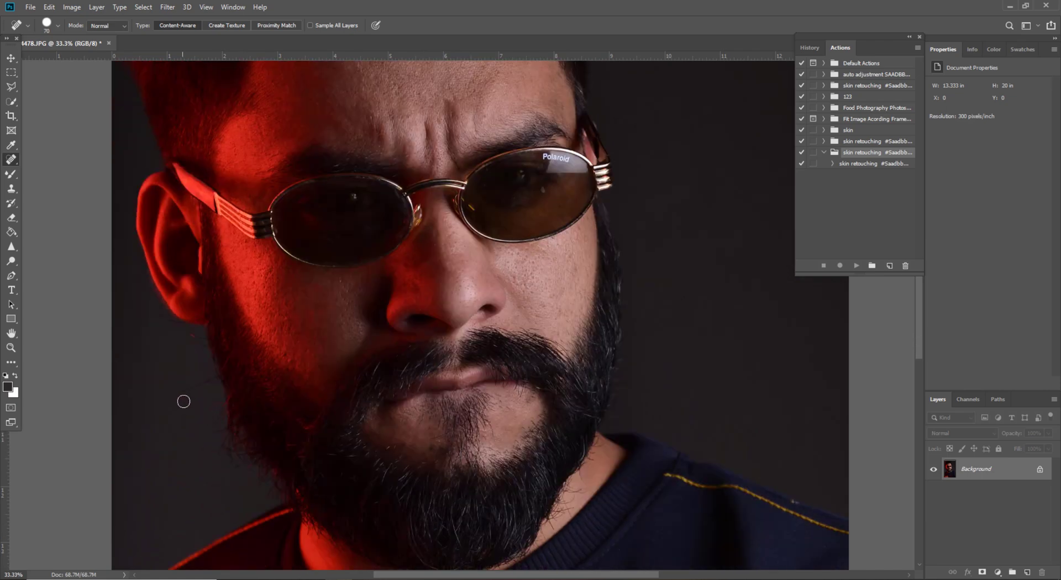
{"action": "scroll", "coordinate": [185, 400], "scroll_direction": "down", "scroll_amount": 1}
{"action": "key", "text": "bracketleft"}
{"action": "left_click_drag", "start_coordinate": [181, 380], "coordinate": [207, 367]}
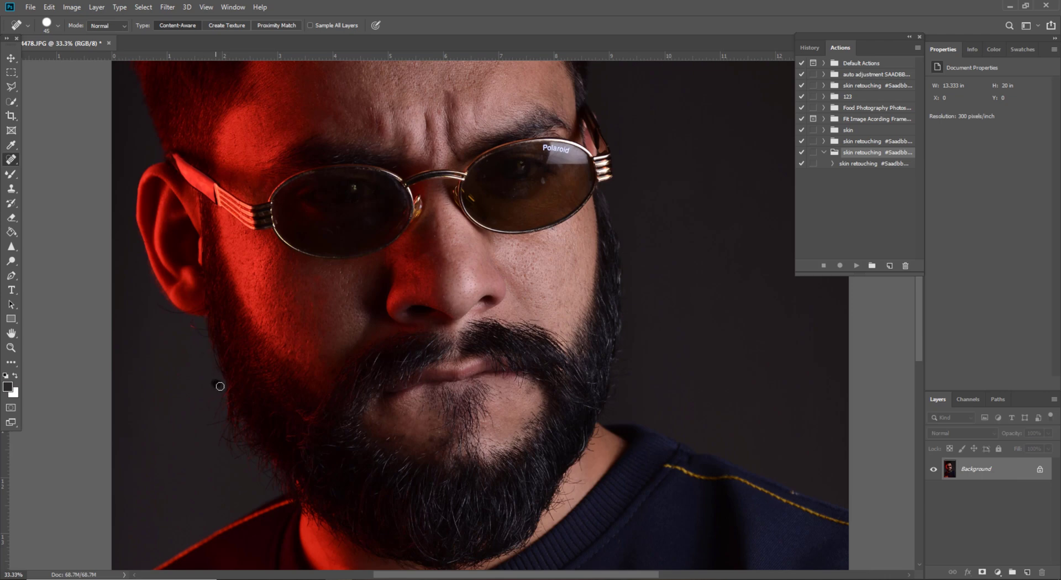
{"action": "mouse_move", "coordinate": [216, 390]}
{"action": "left_mouse_down"}
{"action": "mouse_move", "coordinate": [224, 434]}
{"action": "mouse_move", "coordinate": [219, 421]}
{"action": "left_mouse_up"}
{"action": "key", "text": "bracketright"}
{"action": "key", "text": "bracketleft"}
Clean up the stray hairs on the neck between the beard and the shirt collar with the Spot Healing Brush.
{"action": "mouse_move", "coordinate": [576, 484]}
{"action": "left_mouse_down"}
{"action": "mouse_move", "coordinate": [564, 500]}
{"action": "mouse_move", "coordinate": [579, 465]}
{"action": "mouse_move", "coordinate": [569, 499]}
{"action": "left_mouse_up"}
{"action": "left_click", "coordinate": [576, 489]}
{"action": "left_click", "coordinate": [579, 488]}
{"action": "left_click_drag", "start_coordinate": [593, 452], "coordinate": [592, 451]}
Play the skin retouching action from the newly loaded #Saadbbcstudio set on the healed portrait.
{"action": "scroll", "coordinate": [581, 439], "scroll_direction": "up", "scroll_amount": 3}
{"action": "left_click", "coordinate": [9, 352]}
{"action": "left_click_drag", "start_coordinate": [482, 308], "coordinate": [439, 312]}
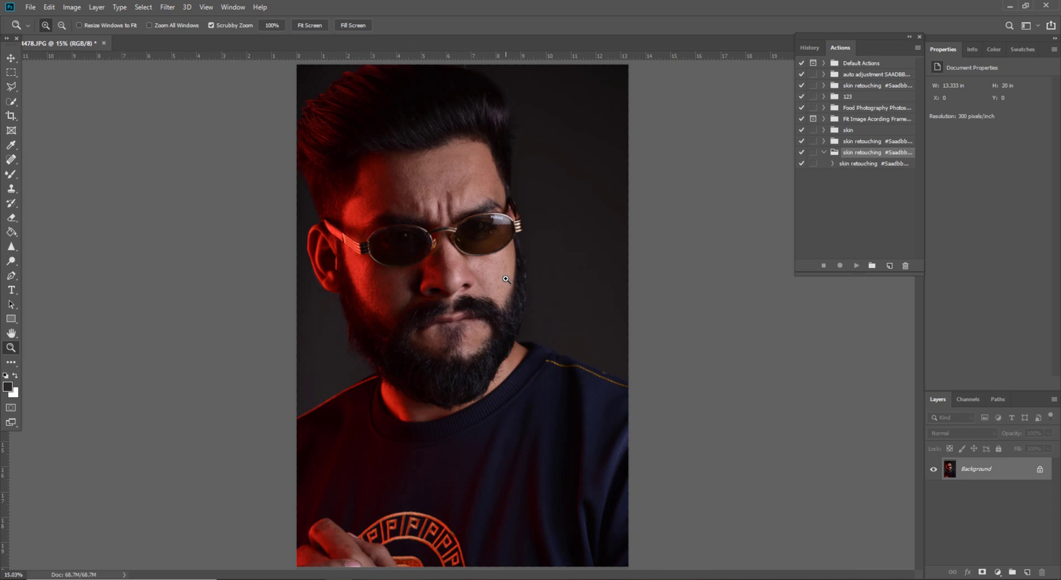
{"action": "left_click", "coordinate": [431, 197]}
{"action": "left_click", "coordinate": [431, 197]}
{"action": "left_click", "coordinate": [431, 197]}
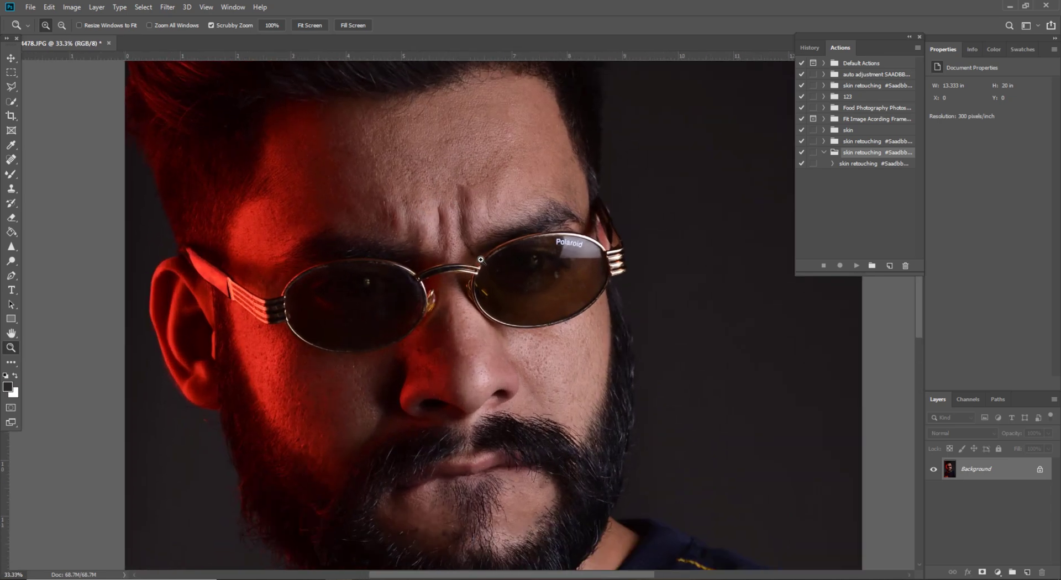
{"action": "scroll", "coordinate": [346, 217], "scroll_direction": "up", "scroll_amount": 1}
{"action": "left_click", "coordinate": [870, 165]}
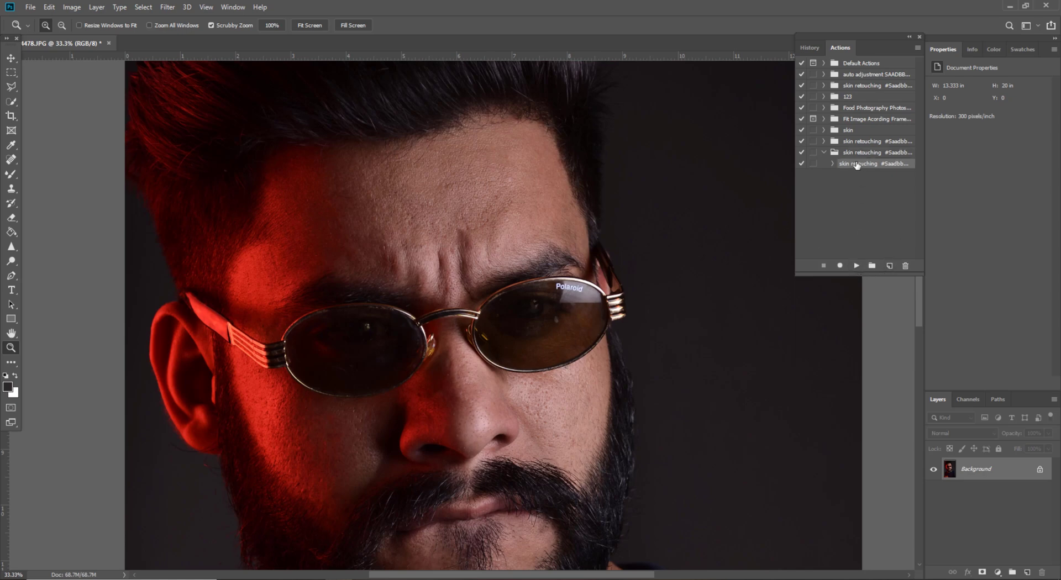
{"action": "left_click", "coordinate": [857, 265]}
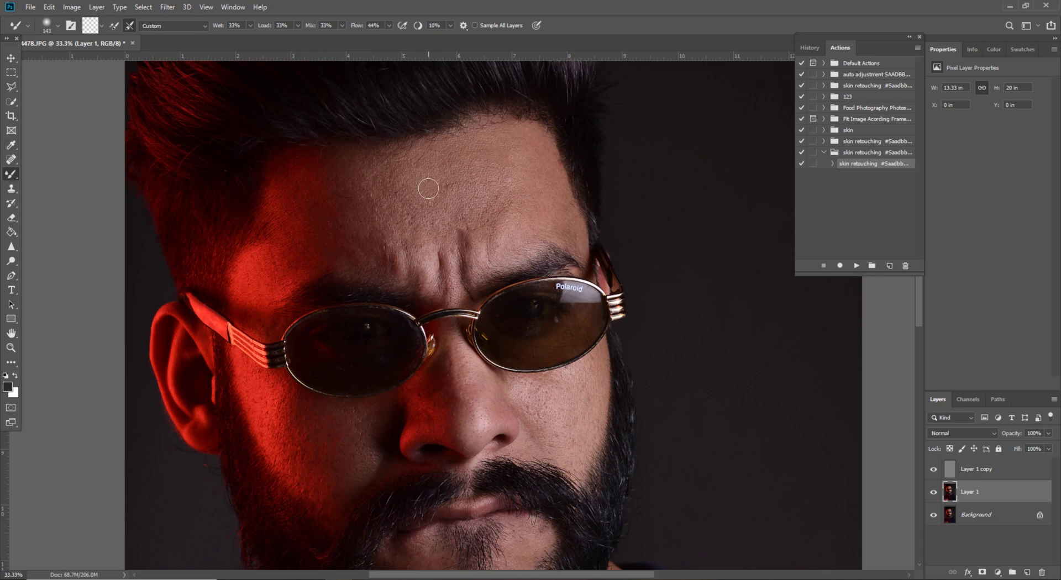
Smooth the forehead skin on the side away from the red light, down to the eyebrow, with the Mixer Brush on Layer 1.
{"action": "key", "text": "bracketright"}
{"action": "key", "text": "bracketright"}
{"action": "key", "text": "bracketright"}
{"action": "key", "text": "bracketright"}
{"action": "key", "text": "bracketright"}
{"action": "key", "text": "bracketright"}
{"action": "mouse_move", "coordinate": [503, 144]}
{"action": "left_mouse_down"}
{"action": "mouse_move", "coordinate": [540, 190]}
{"action": "mouse_move", "coordinate": [541, 151]}
{"action": "mouse_move", "coordinate": [569, 230]}
{"action": "mouse_move", "coordinate": [555, 210]}
{"action": "left_mouse_up"}
{"action": "key", "text": "bracketleft"}
{"action": "key", "text": "bracketleft"}
{"action": "key", "text": "bracketleft"}
{"action": "key", "text": "bracketleft"}
{"action": "key", "text": "bracketleft"}
{"action": "key", "text": "bracketright"}
{"action": "key", "text": "bracketright"}
{"action": "key", "text": "bracketright"}
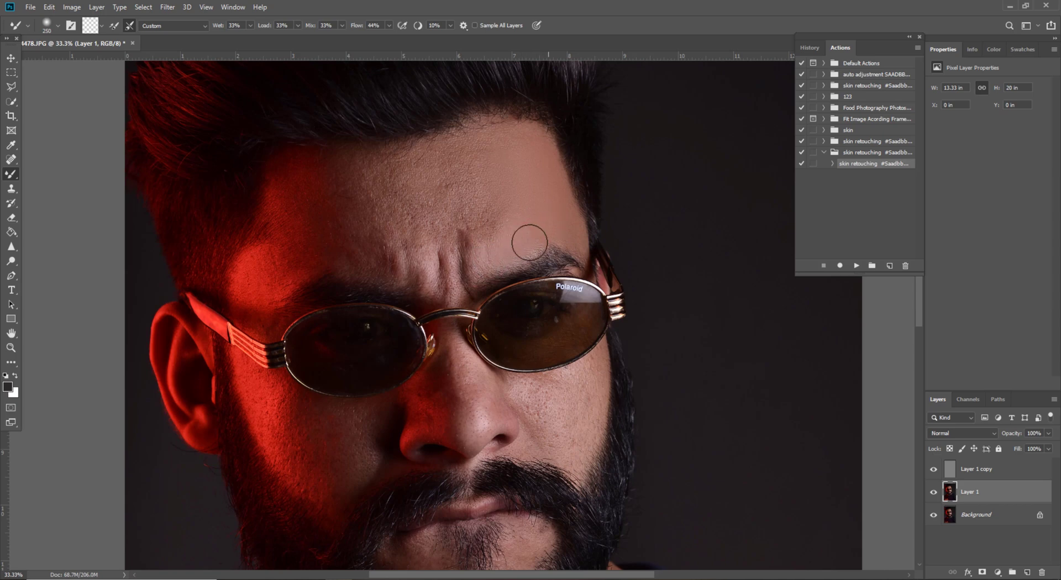
Blend the skin across the middle of the forehead on Layer 1 with a Mixer Brush of about 400 px.
{"action": "key", "text": "bracketright"}
{"action": "key", "text": "bracketright"}
{"action": "mouse_move", "coordinate": [479, 202]}
{"action": "left_mouse_down"}
{"action": "mouse_move", "coordinate": [501, 164]}
{"action": "mouse_move", "coordinate": [488, 156]}
{"action": "mouse_move", "coordinate": [405, 171]}
{"action": "left_mouse_up"}
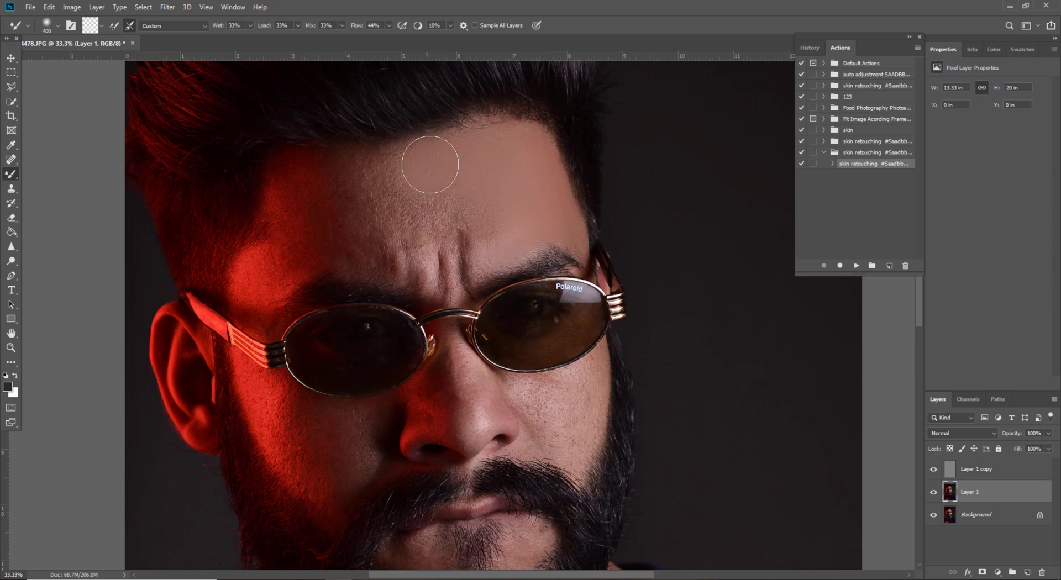
{"action": "key", "text": "bracketleft"}
{"action": "key", "text": "bracketleft"}
{"action": "key", "text": "bracketright"}
{"action": "key", "text": "bracketright"}
{"action": "mouse_move", "coordinate": [466, 168]}
{"action": "left_mouse_down"}
{"action": "mouse_move", "coordinate": [466, 222]}
{"action": "mouse_move", "coordinate": [455, 227]}
{"action": "mouse_move", "coordinate": [436, 193]}
{"action": "mouse_move", "coordinate": [432, 252]}
{"action": "mouse_move", "coordinate": [419, 256]}
{"action": "mouse_move", "coordinate": [385, 182]}
{"action": "mouse_move", "coordinate": [393, 226]}
{"action": "left_mouse_up"}
Soften the frown lines between the eyebrows with the Mixer Brush, reducing it to 175 px near the nose bridge.
{"action": "key", "text": "bracketleft"}
{"action": "key", "text": "bracketright"}
{"action": "mouse_move", "coordinate": [386, 154]}
{"action": "left_mouse_down"}
{"action": "mouse_move", "coordinate": [407, 158]}
{"action": "mouse_move", "coordinate": [373, 170]}
{"action": "mouse_move", "coordinate": [374, 161]}
{"action": "mouse_move", "coordinate": [381, 181]}
{"action": "mouse_move", "coordinate": [400, 175]}
{"action": "mouse_move", "coordinate": [362, 183]}
{"action": "mouse_move", "coordinate": [375, 246]}
{"action": "mouse_move", "coordinate": [357, 234]}
{"action": "mouse_move", "coordinate": [351, 212]}
{"action": "mouse_move", "coordinate": [386, 275]}
{"action": "mouse_move", "coordinate": [396, 265]}
{"action": "mouse_move", "coordinate": [383, 241]}
{"action": "mouse_move", "coordinate": [424, 259]}
{"action": "mouse_move", "coordinate": [429, 284]}
{"action": "mouse_move", "coordinate": [417, 266]}
{"action": "mouse_move", "coordinate": [428, 267]}
{"action": "mouse_move", "coordinate": [434, 224]}
{"action": "mouse_move", "coordinate": [449, 283]}
{"action": "left_mouse_up"}
{"action": "key", "text": "bracketright"}
{"action": "key", "text": "bracketleft"}
{"action": "key", "text": "bracketleft"}
{"action": "key", "text": "bracketleft"}
{"action": "key", "text": "bracketleft"}
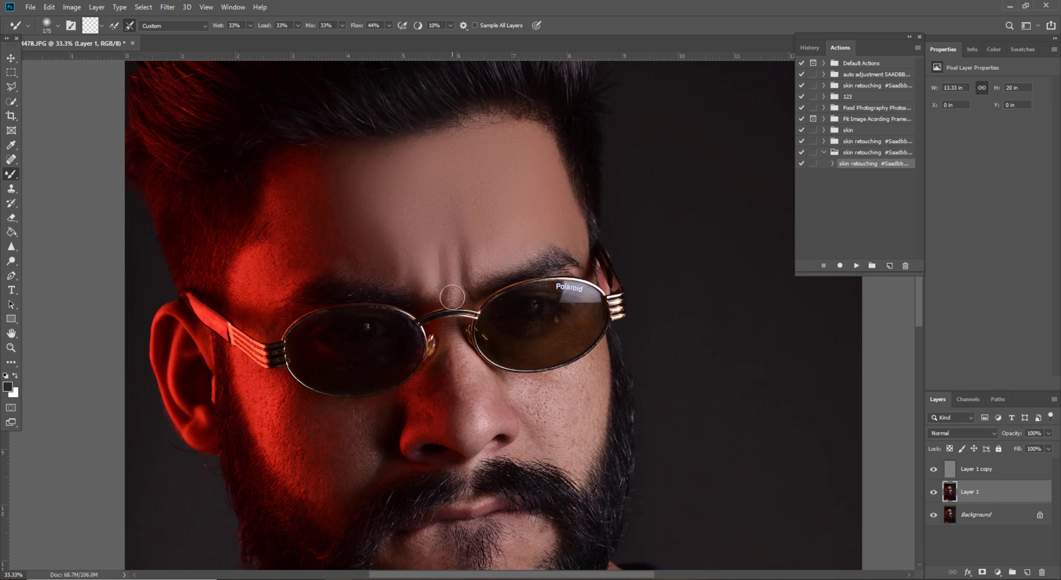
Smooth the red-lit side of the forehead and temple down to the eyebrow with the Mixer Brush.
{"action": "key", "text": "bracketright"}
{"action": "key", "text": "bracketright"}
{"action": "mouse_move", "coordinate": [379, 259]}
{"action": "left_mouse_down"}
{"action": "mouse_move", "coordinate": [344, 258]}
{"action": "mouse_move", "coordinate": [355, 252]}
{"action": "mouse_move", "coordinate": [317, 217]}
{"action": "mouse_move", "coordinate": [324, 212]}
{"action": "mouse_move", "coordinate": [304, 196]}
{"action": "mouse_move", "coordinate": [300, 213]}
{"action": "mouse_move", "coordinate": [295, 176]}
{"action": "mouse_move", "coordinate": [323, 170]}
{"action": "mouse_move", "coordinate": [304, 182]}
{"action": "mouse_move", "coordinate": [301, 250]}
{"action": "mouse_move", "coordinate": [338, 186]}
{"action": "left_mouse_up"}
{"action": "key", "text": "bracketright"}
{"action": "key", "text": "bracketleft"}
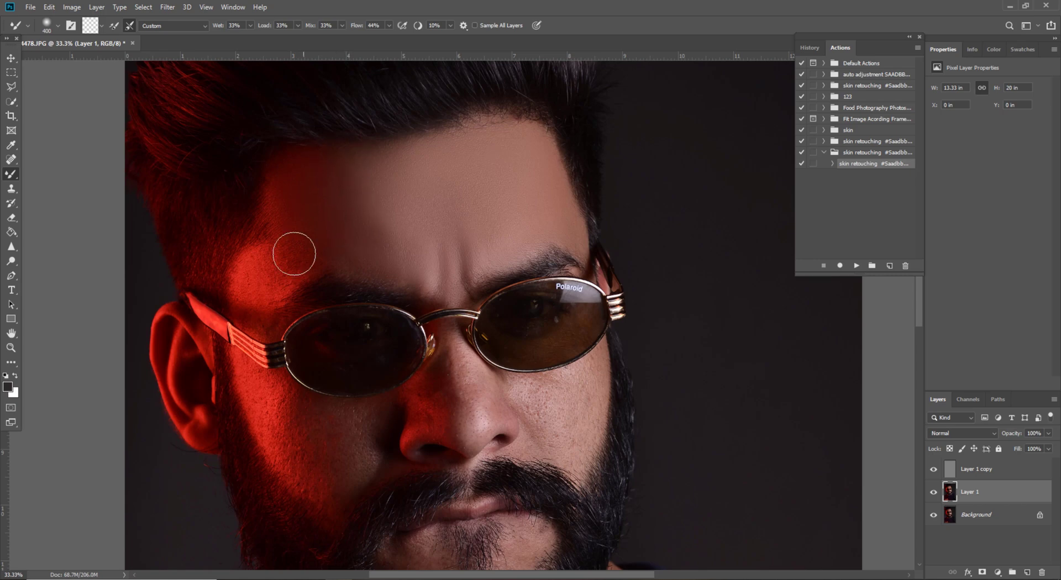
{"action": "key", "text": "bracketleft"}
{"action": "mouse_move", "coordinate": [287, 246]}
{"action": "left_mouse_down"}
{"action": "mouse_move", "coordinate": [256, 276]}
{"action": "mouse_move", "coordinate": [267, 291]}
{"action": "mouse_move", "coordinate": [253, 296]}
{"action": "mouse_move", "coordinate": [305, 255]}
{"action": "left_mouse_up"}
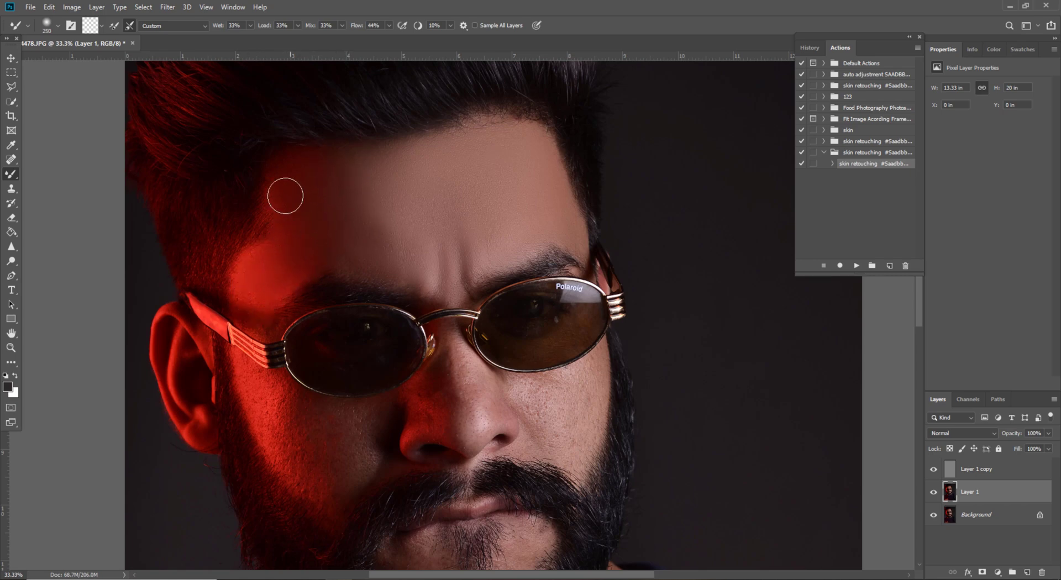
Smooth the red-lit cheek between the sunglasses and the beard with the Mixer Brush.
{"action": "key", "text": "bracketleft"}
{"action": "scroll", "coordinate": [455, 308], "scroll_direction": "down", "scroll_amount": 2}
{"action": "key", "text": "bracketright"}
{"action": "scroll", "coordinate": [455, 307], "scroll_direction": "down", "scroll_amount": 2}
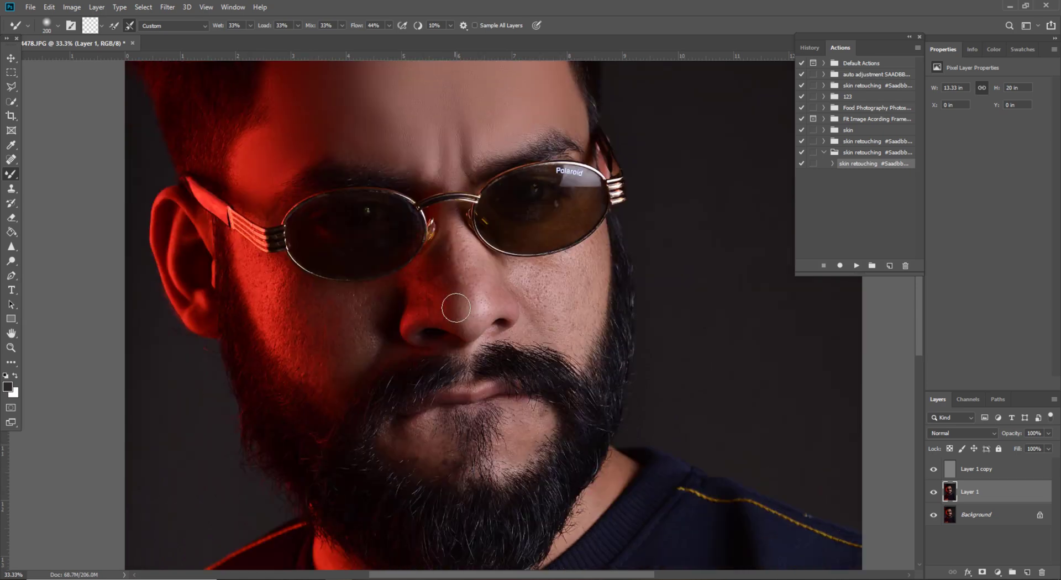
{"action": "key", "text": "bracketleft"}
{"action": "key", "text": "bracketleft"}
{"action": "key", "text": "bracketleft"}
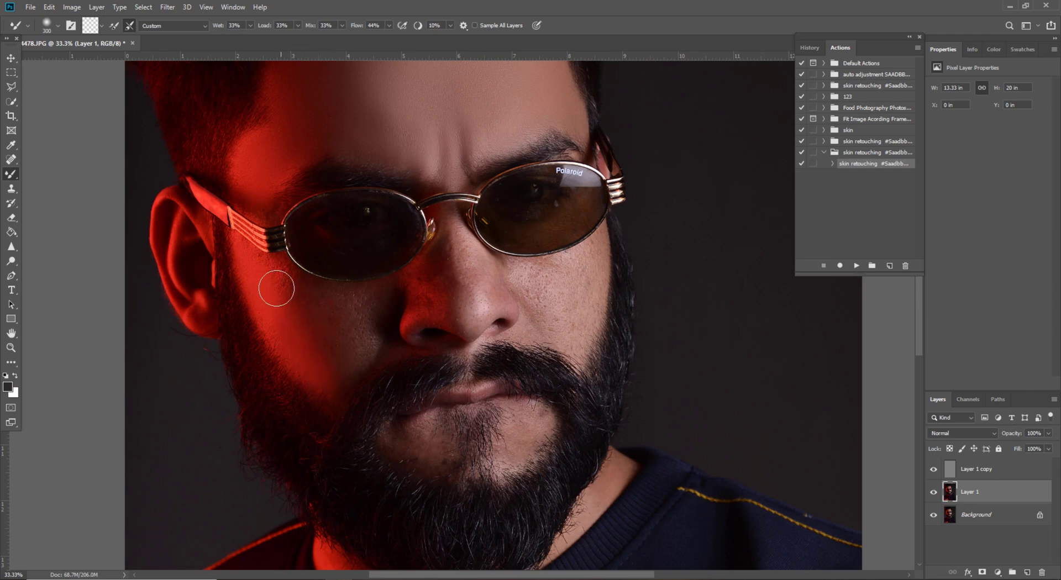
{"action": "key", "text": "bracketright"}
{"action": "mouse_move", "coordinate": [325, 304]}
{"action": "left_mouse_down"}
{"action": "mouse_move", "coordinate": [366, 327]}
{"action": "mouse_move", "coordinate": [367, 303]}
{"action": "mouse_move", "coordinate": [357, 312]}
{"action": "mouse_move", "coordinate": [361, 350]}
{"action": "mouse_move", "coordinate": [368, 345]}
{"action": "mouse_move", "coordinate": [348, 334]}
{"action": "mouse_move", "coordinate": [329, 347]}
{"action": "mouse_move", "coordinate": [343, 353]}
{"action": "mouse_move", "coordinate": [368, 327]}
{"action": "left_mouse_up"}
{"action": "key", "text": "bracketleft"}
{"action": "key", "text": "bracketleft"}
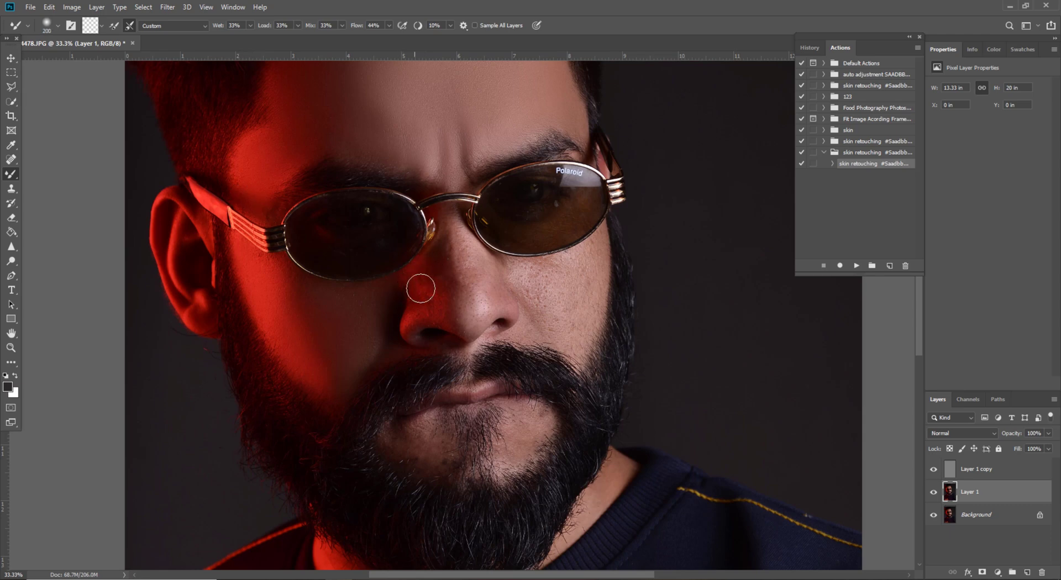
Smooth the skin along the bridge, side and tip of the nose with the Mixer Brush.
{"action": "key", "text": "bracketright"}
{"action": "key", "text": "bracketright"}
{"action": "key", "text": "bracketleft"}
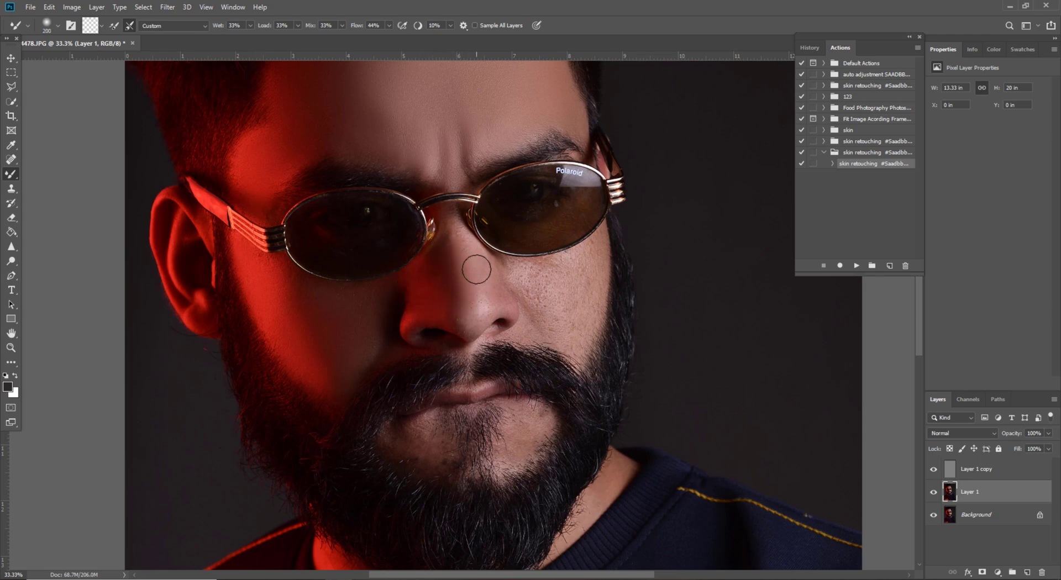
{"action": "key", "text": "bracketright"}
{"action": "key", "text": "bracketright"}
{"action": "key", "text": "bracketright"}
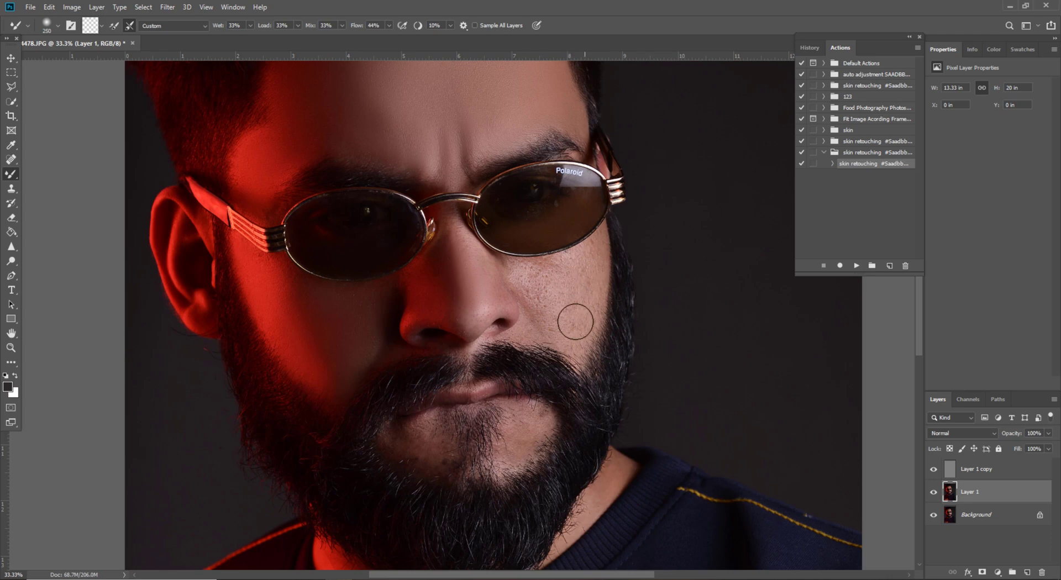
Smooth the cheek away from the red light, between the sunglasses and the mustache, with the Mixer Brush.
{"action": "key", "text": "bracketleft"}
{"action": "key", "text": "bracketleft"}
{"action": "key", "text": "bracketright"}
{"action": "key", "text": "bracketright"}
{"action": "key", "text": "bracketleft"}
{"action": "key", "text": "bracketleft"}
{"action": "key", "text": "bracketleft"}
Blend the bare skin on the chin below the lower lip with a 200 px Mixer Brush.
{"action": "scroll", "coordinate": [531, 269], "scroll_direction": "down", "scroll_amount": 1}
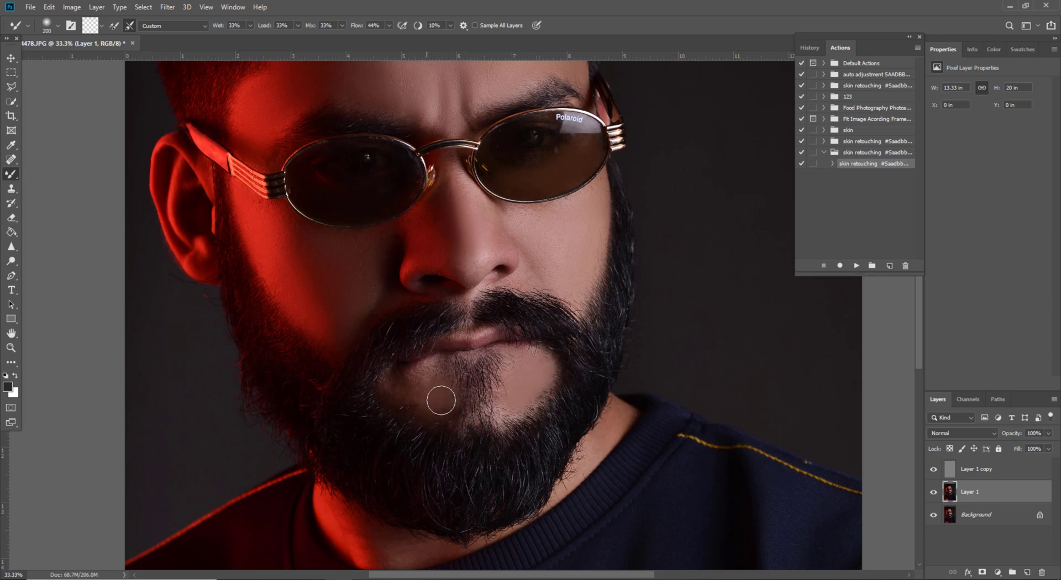
{"action": "mouse_move", "coordinate": [441, 400]}
{"action": "left_mouse_down"}
{"action": "mouse_move", "coordinate": [400, 402]}
{"action": "mouse_move", "coordinate": [398, 387]}
{"action": "mouse_move", "coordinate": [437, 386]}
{"action": "mouse_move", "coordinate": [411, 384]}
{"action": "left_mouse_up"}
{"action": "key", "text": "bracketleft"}
Smooth the neck skin between the beard and the shirt collar on both sides with the Mixer Brush.
{"action": "scroll", "coordinate": [569, 340], "scroll_direction": "down", "scroll_amount": 1}
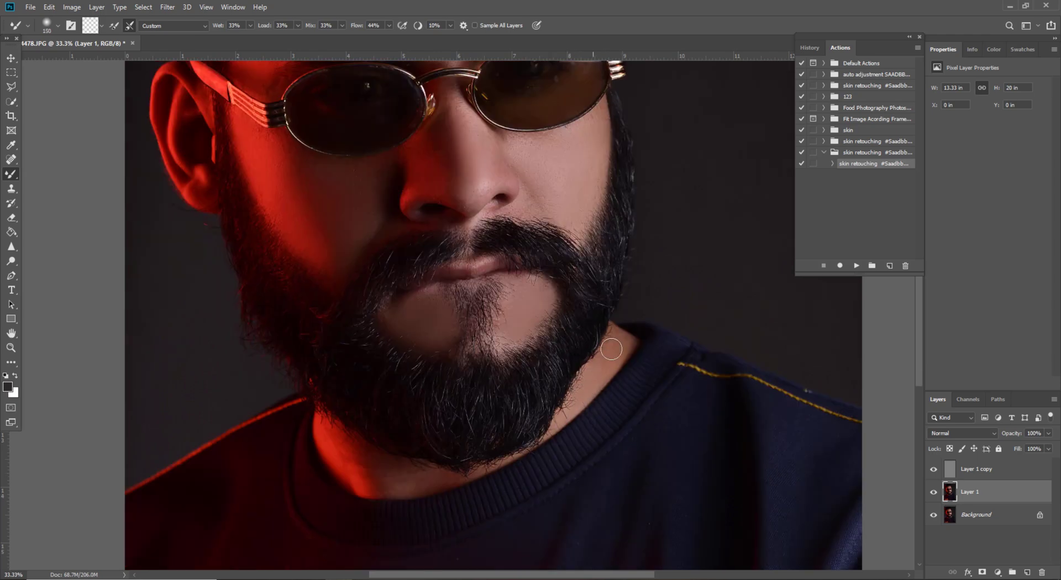
{"action": "left_click_drag", "start_coordinate": [611, 349], "coordinate": [614, 345]}
{"action": "mouse_move", "coordinate": [344, 444]}
{"action": "left_mouse_down"}
{"action": "mouse_move", "coordinate": [342, 469]}
{"action": "mouse_move", "coordinate": [335, 439]}
{"action": "mouse_move", "coordinate": [395, 488]}
{"action": "left_mouse_up"}
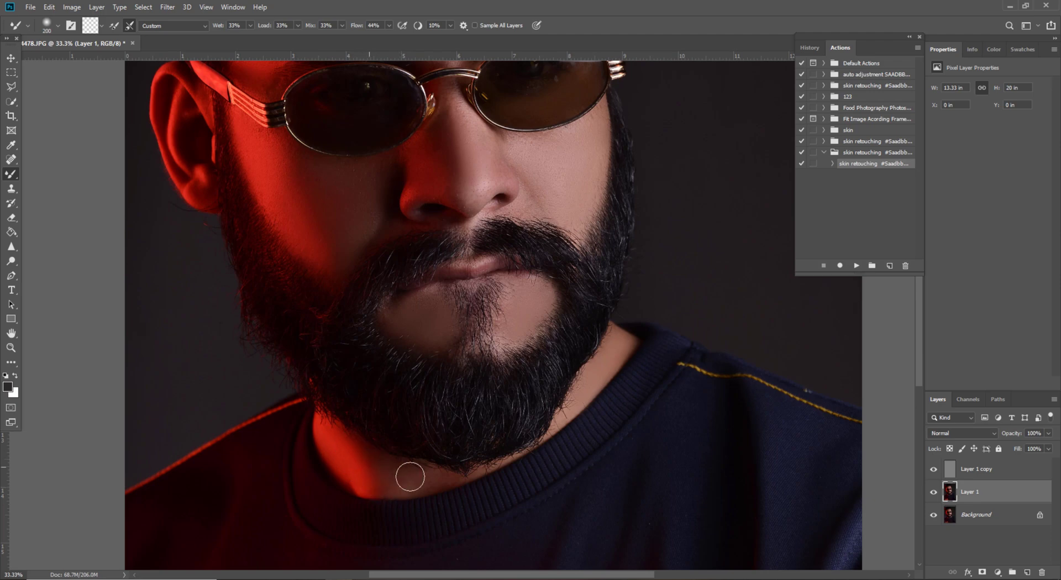
{"action": "key", "text": "bracketleft"}
{"action": "scroll", "coordinate": [330, 387], "scroll_direction": "up", "scroll_amount": 3}
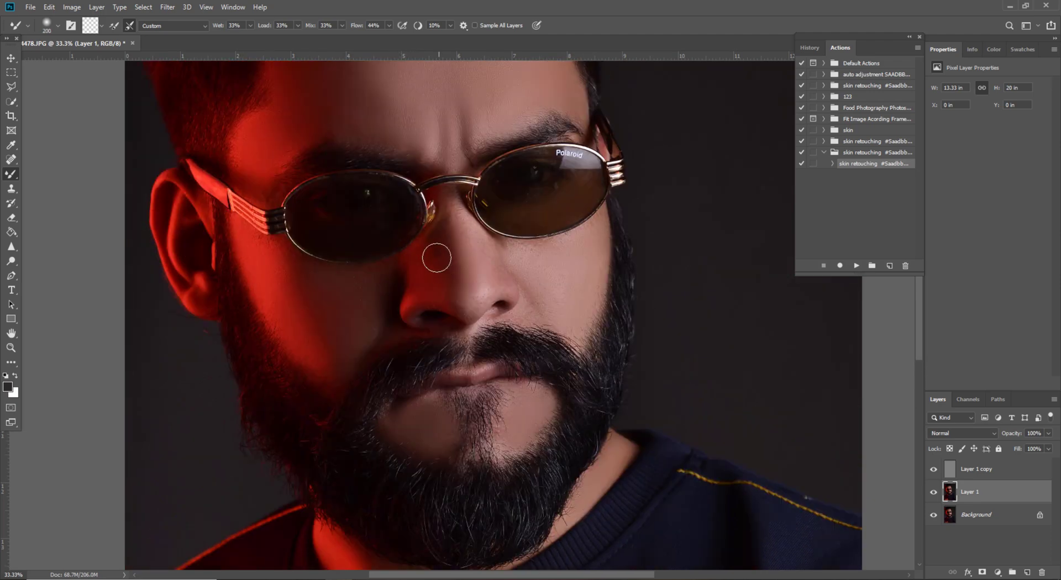
Flatten the retouched layers into a single Background layer.
{"action": "key", "text": "bracketright"}
{"action": "key", "text": "bracketright"}
{"action": "key", "text": "bracketright"}
{"action": "left_click", "coordinate": [10, 349]}
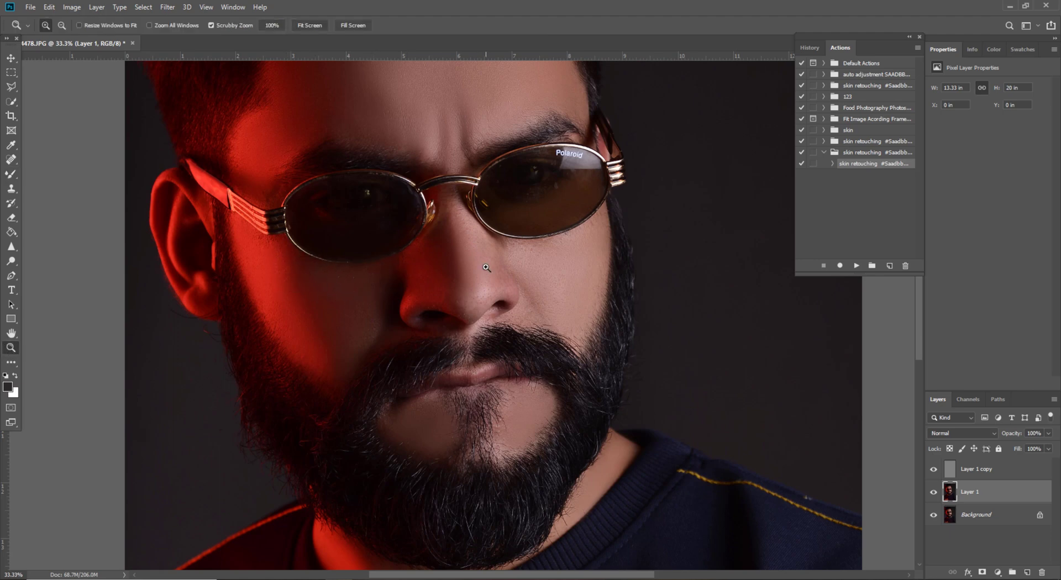
{"action": "left_click_drag", "start_coordinate": [540, 273], "coordinate": [438, 194]}
{"action": "left_click", "coordinate": [437, 194]}
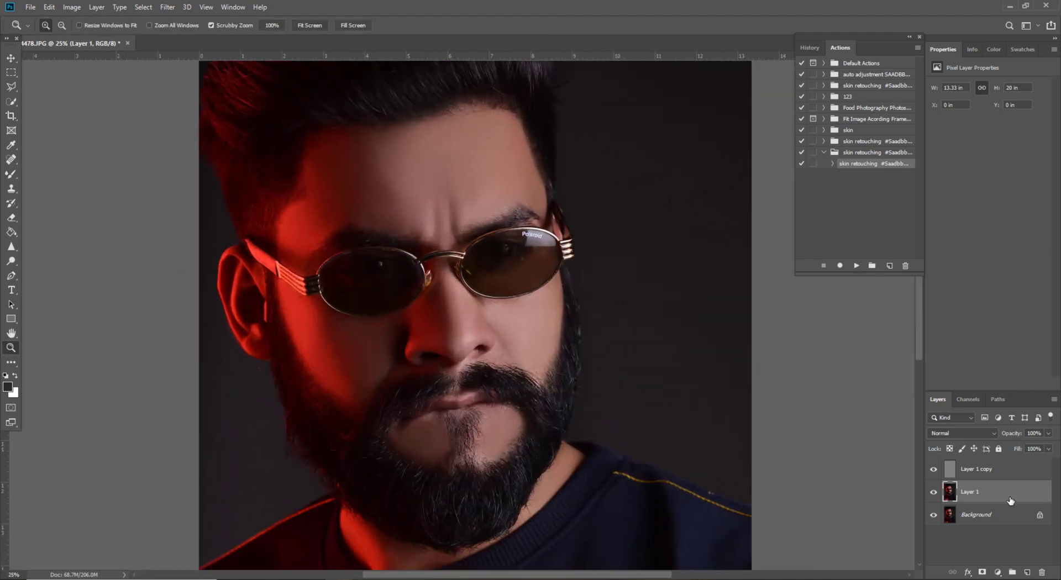
{"action": "right_click", "coordinate": [1010, 499]}
{"action": "left_click", "coordinate": [967, 364]}
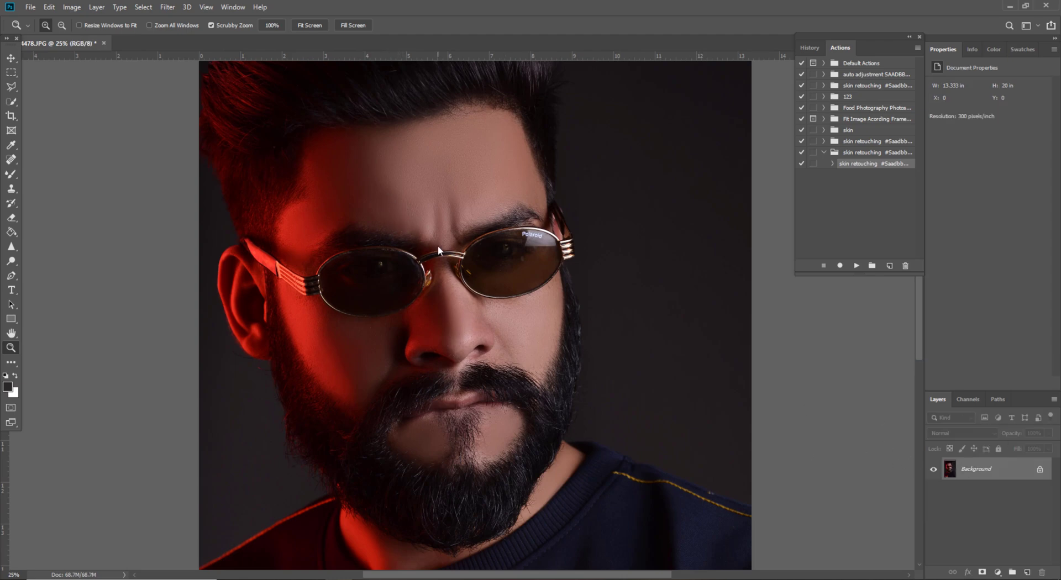
Open the Liquify filter and push the red-lit edge of the beard inward with a 600-size Forward Warp brush.
{"action": "key", "text": "ctrl+shift+x"}
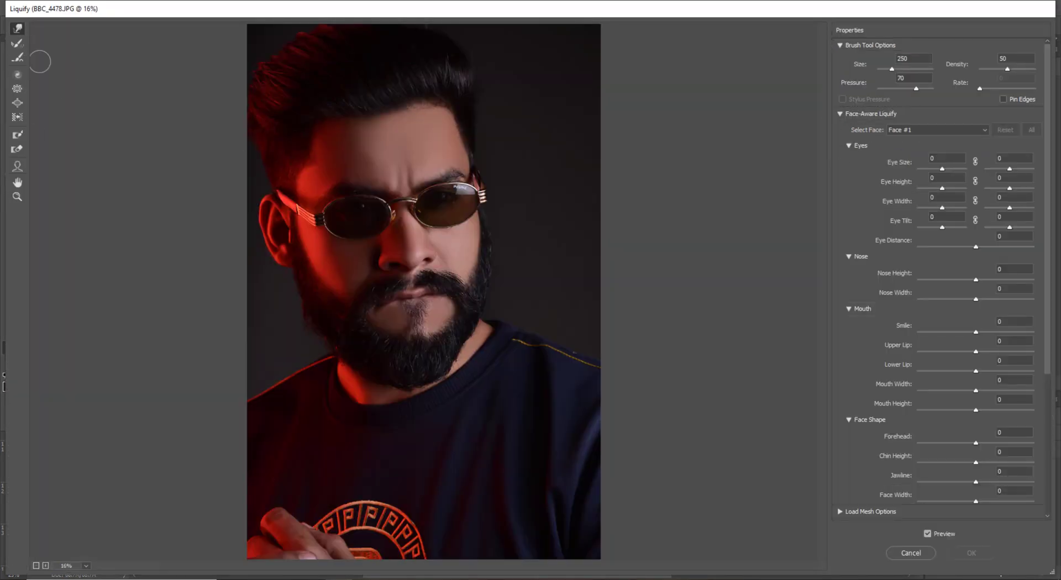
{"action": "key", "text": "bracketright"}
{"action": "key", "text": "bracketright"}
{"action": "key", "text": "bracketright"}
{"action": "key", "text": "bracketright"}
{"action": "key", "text": "bracketright"}
{"action": "key", "text": "bracketright"}
{"action": "key", "text": "bracketright"}
{"action": "left_click_drag", "start_coordinate": [288, 335], "coordinate": [297, 332]}
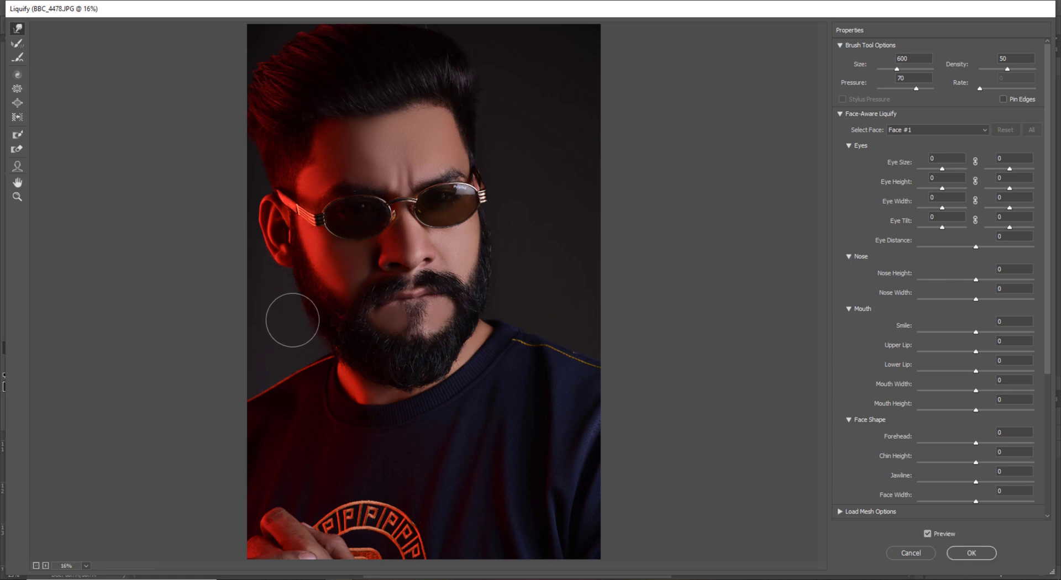
Reshape the beard along the lower jaw and chin in Liquify, varying the Forward Warp brush size between 400 and 800.
{"action": "key", "text": "bracketright"}
{"action": "key", "text": "bracketright"}
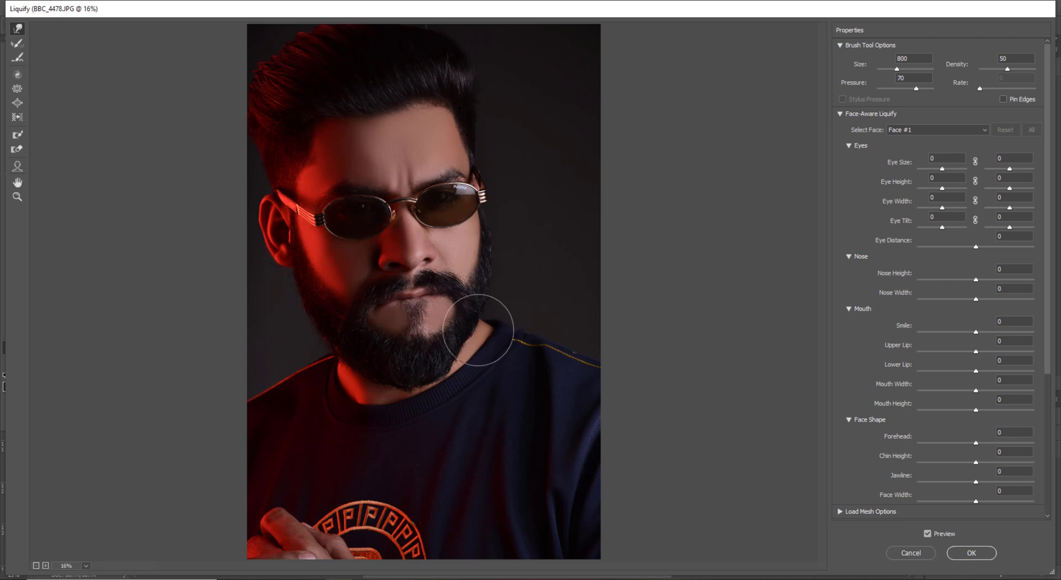
{"action": "key", "text": "bracketleft"}
{"action": "key", "text": "bracketleft"}
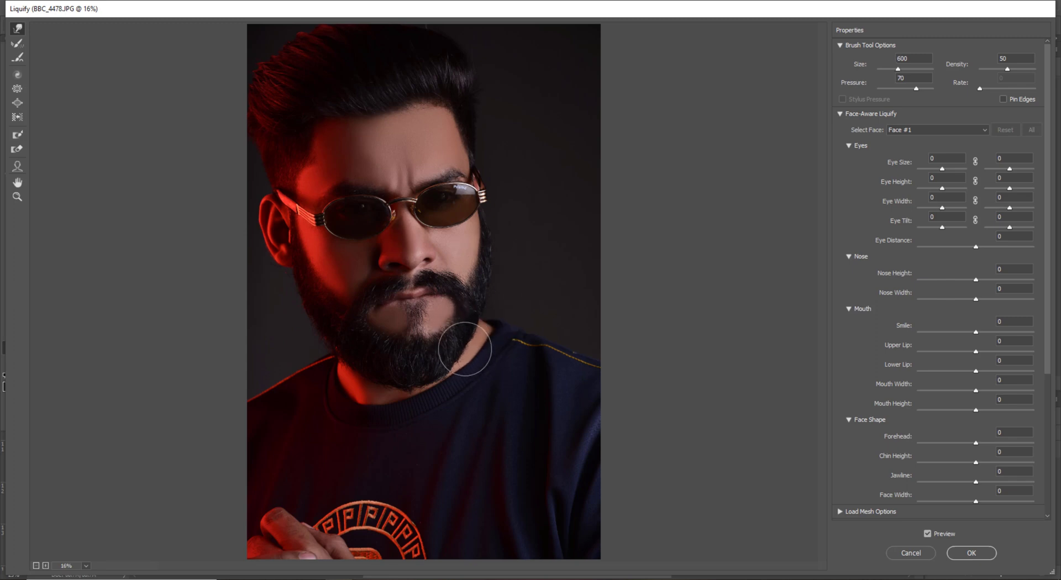
{"action": "key", "text": "bracketleft"}
{"action": "key", "text": "bracketleft"}
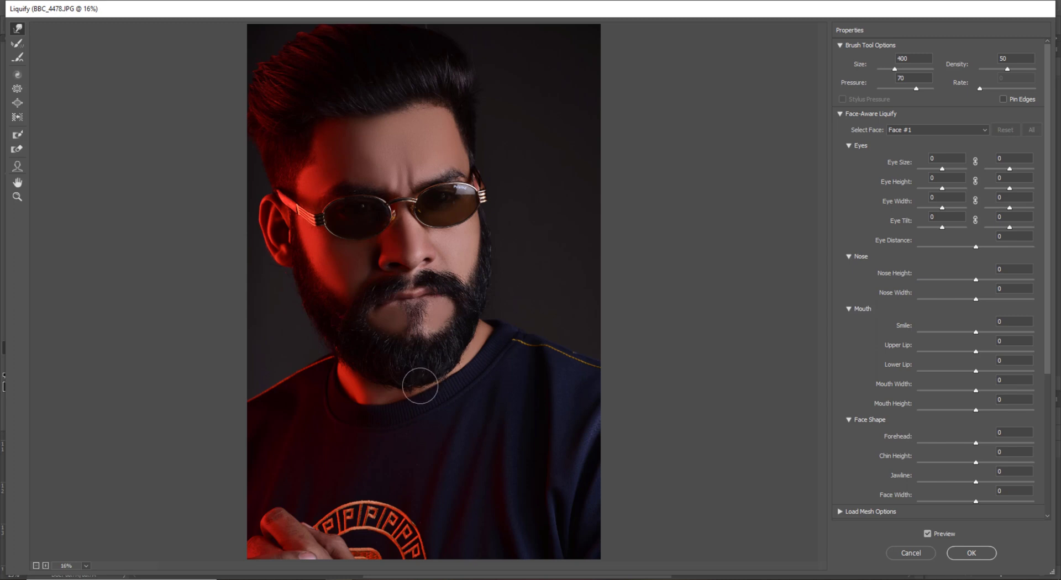
{"action": "key", "text": "bracketright"}
{"action": "key", "text": "bracketright"}
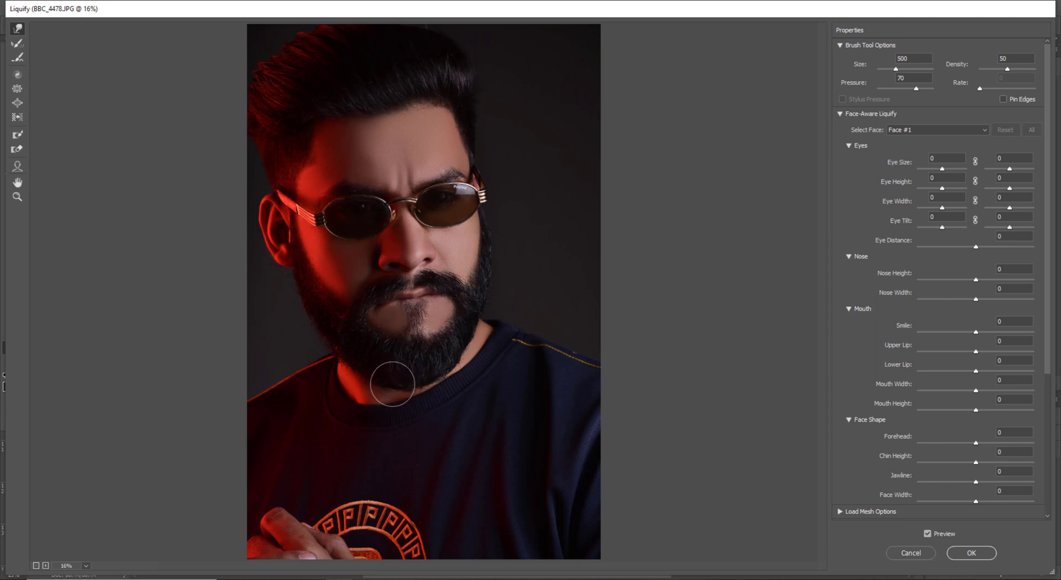
{"action": "key", "text": "bracketleft"}
{"action": "key", "text": "bracketleft"}
Refine the beard outline at the chin and along the unlit cheek in Liquify with the Forward Warp brush enlarged to 800.
{"action": "key", "text": "bracketright"}
{"action": "key", "text": "bracketright"}
{"action": "key", "text": "bracketright"}
{"action": "key", "text": "bracketright"}
{"action": "key", "text": "bracketright"}
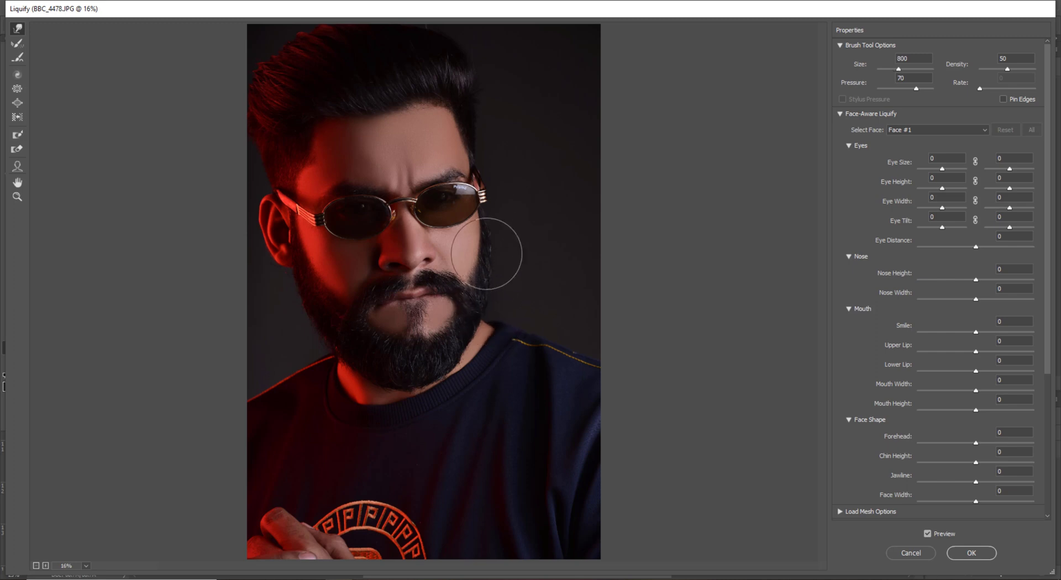
Reshape the hair outline with the Forward Warp brush at sizes between 900 and 1300, and apply the Liquify changes.
{"action": "key", "text": "bracketleft"}
{"action": "left_click_drag", "start_coordinate": [430, 91], "coordinate": [408, 107]}
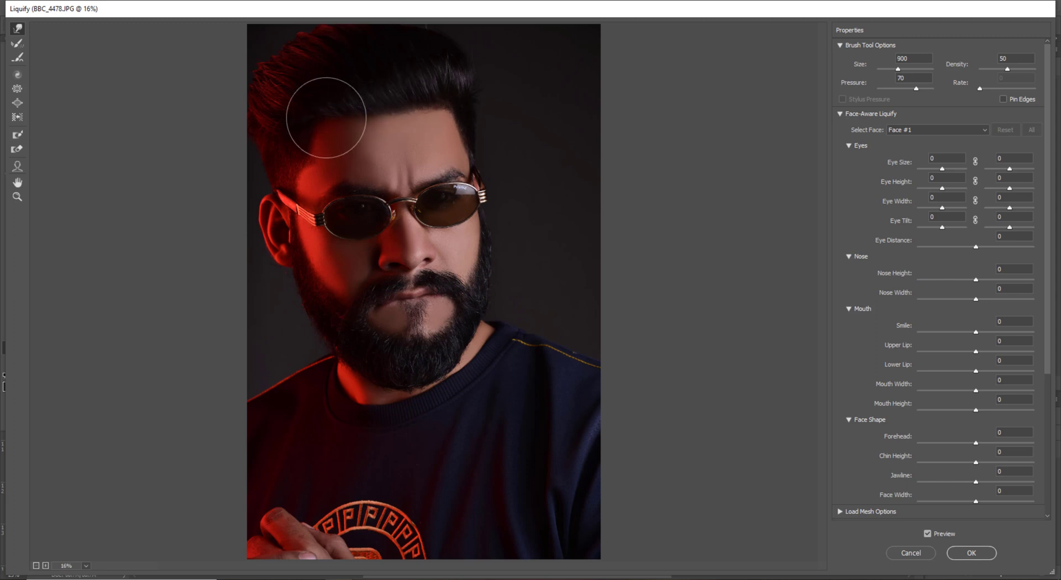
{"action": "key", "text": "bracketright"}
{"action": "key", "text": "bracketright"}
{"action": "key", "text": "bracketright"}
{"action": "key", "text": "bracketright"}
{"action": "key", "text": "bracketright"}
{"action": "key", "text": "bracketright"}
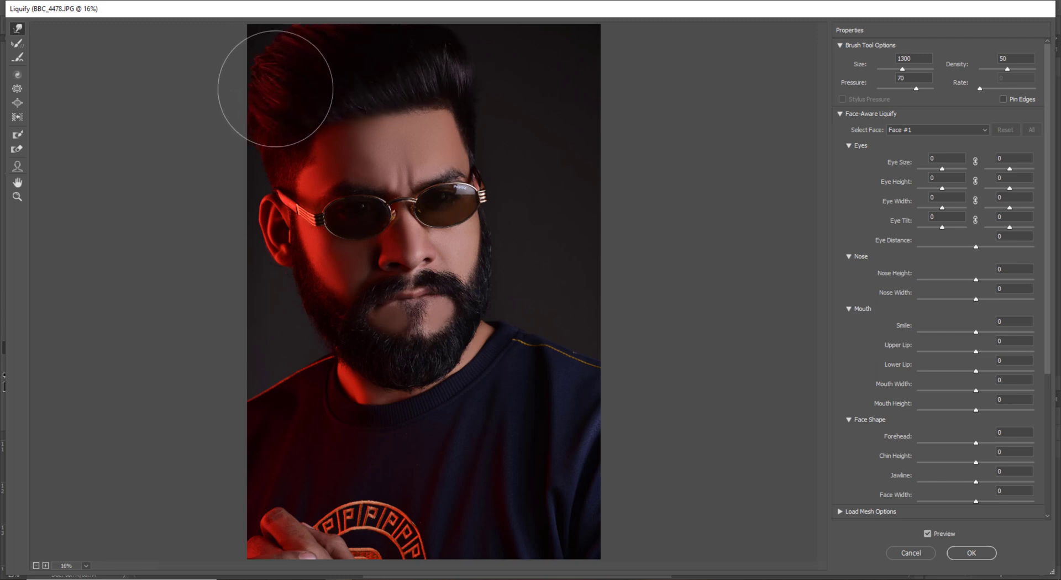
{"action": "key", "text": "bracketleft"}
{"action": "key", "text": "bracketleft"}
{"action": "key", "text": "bracketleft"}
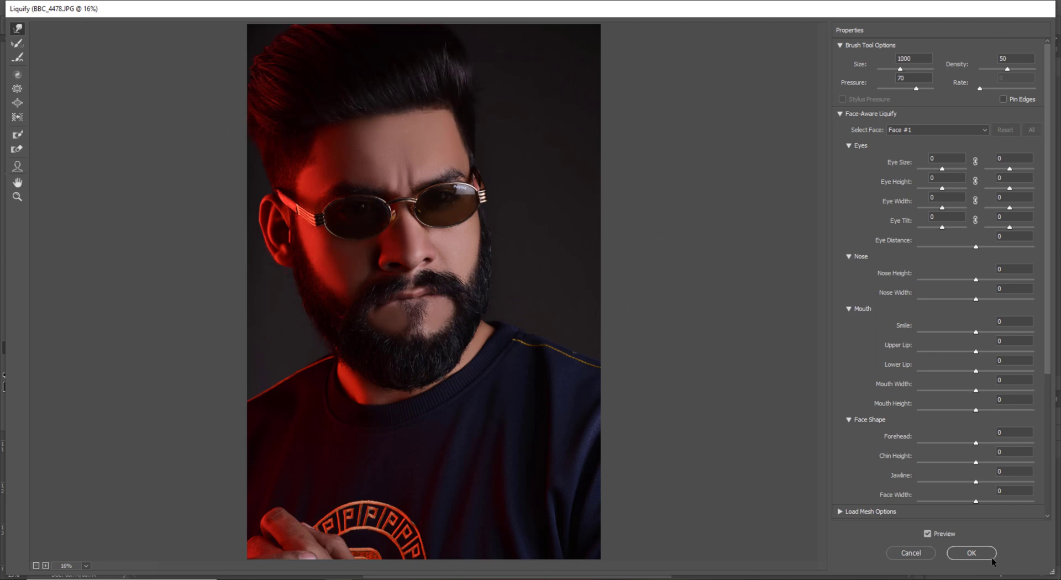
{"action": "left_click", "coordinate": [976, 554]}
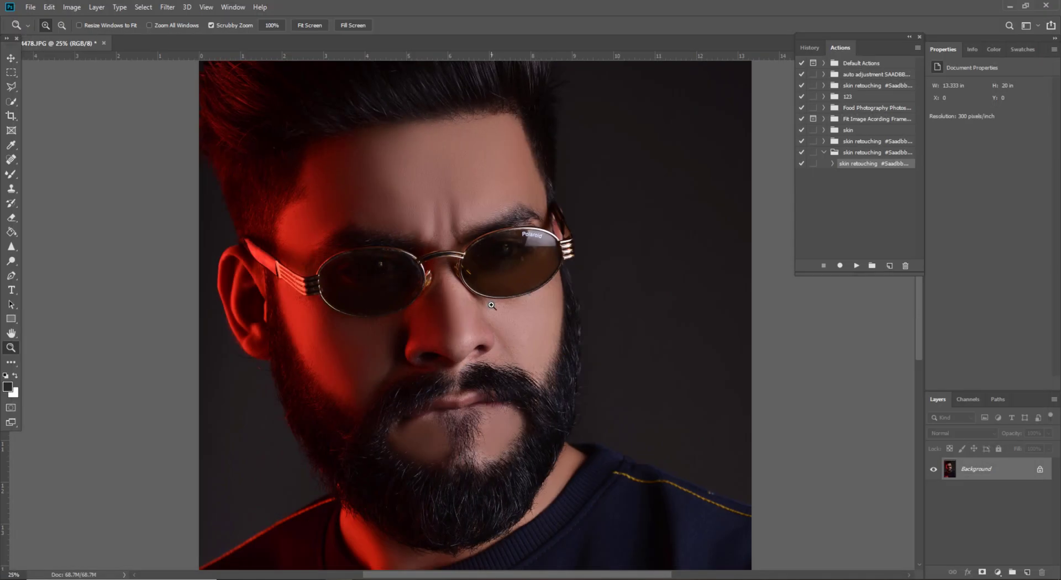
Open the Camera Raw Filter and set Exposure to about -0.05, Contrast +2, Highlights +16, Shadows -9, Whites -9 and Blacks -6.
{"action": "left_click", "coordinate": [167, 6]}
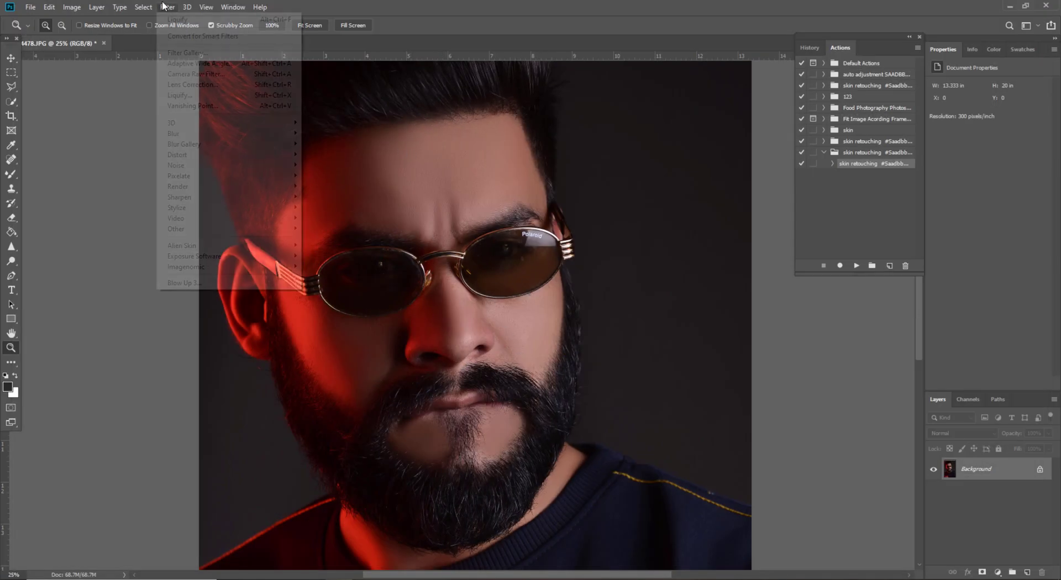
{"action": "left_click", "coordinate": [185, 73]}
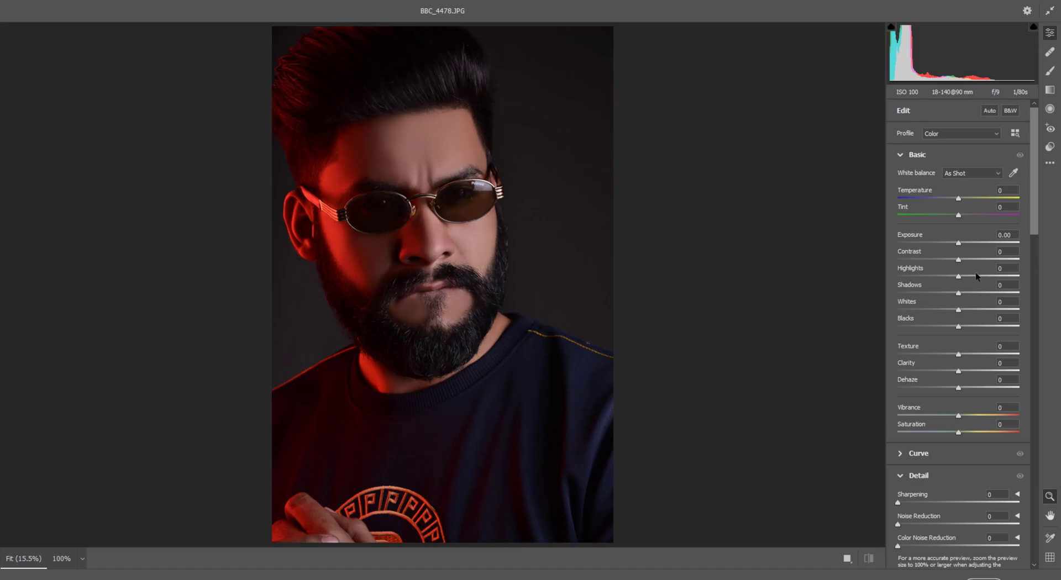
{"action": "left_click_drag", "start_coordinate": [969, 279], "coordinate": [970, 279]}
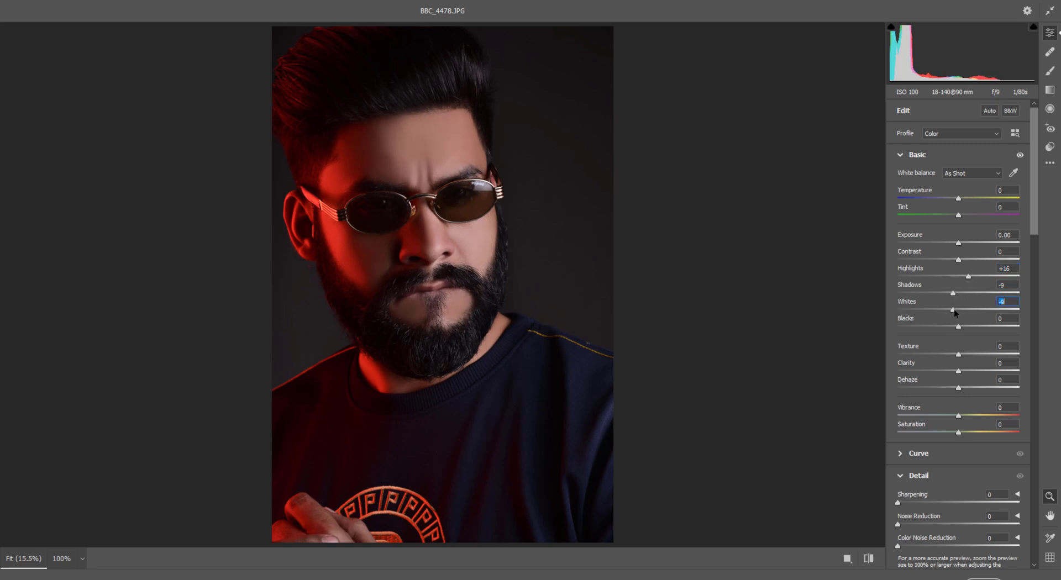
{"action": "left_click_drag", "start_coordinate": [958, 328], "coordinate": [954, 328]}
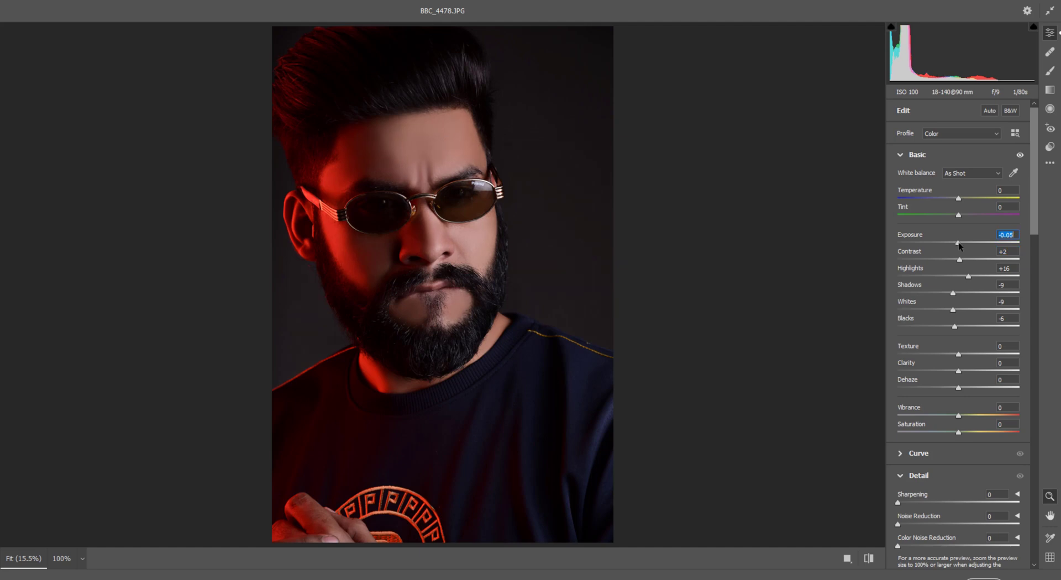
Set Clarity to +8 and Vibrance to +21, and set the Color Mixer saturation to Reds +2, Oranges +52 and Blues -42.
{"action": "left_click_drag", "start_coordinate": [962, 371], "coordinate": [964, 371]}
{"action": "left_click_drag", "start_coordinate": [959, 415], "coordinate": [971, 414]}
{"action": "scroll", "coordinate": [965, 417], "scroll_direction": "down", "scroll_amount": 8}
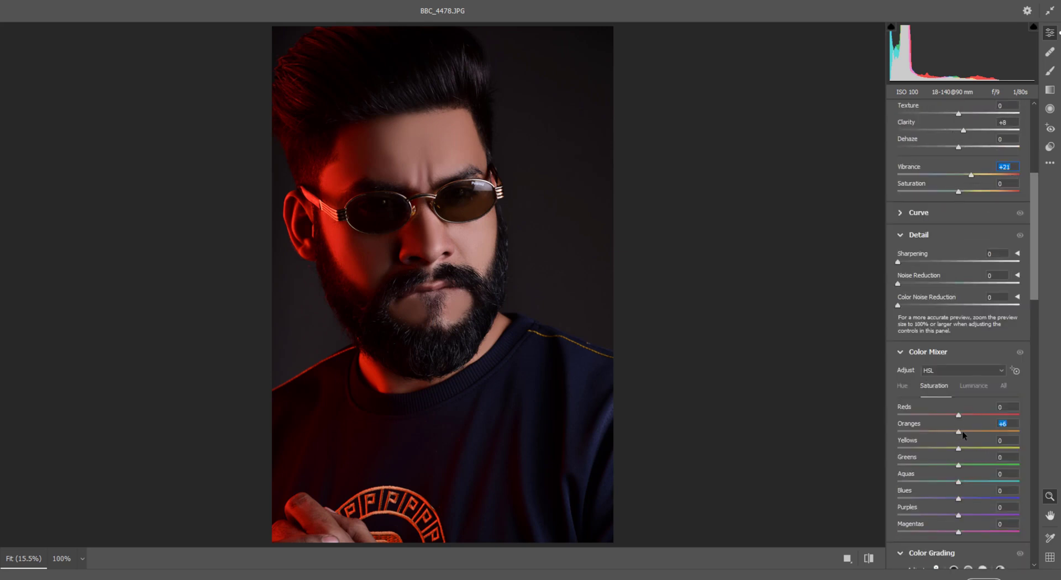
{"action": "left_click_drag", "start_coordinate": [962, 432], "coordinate": [976, 432]}
{"action": "scroll", "coordinate": [959, 417], "scroll_direction": "down", "scroll_amount": 3}
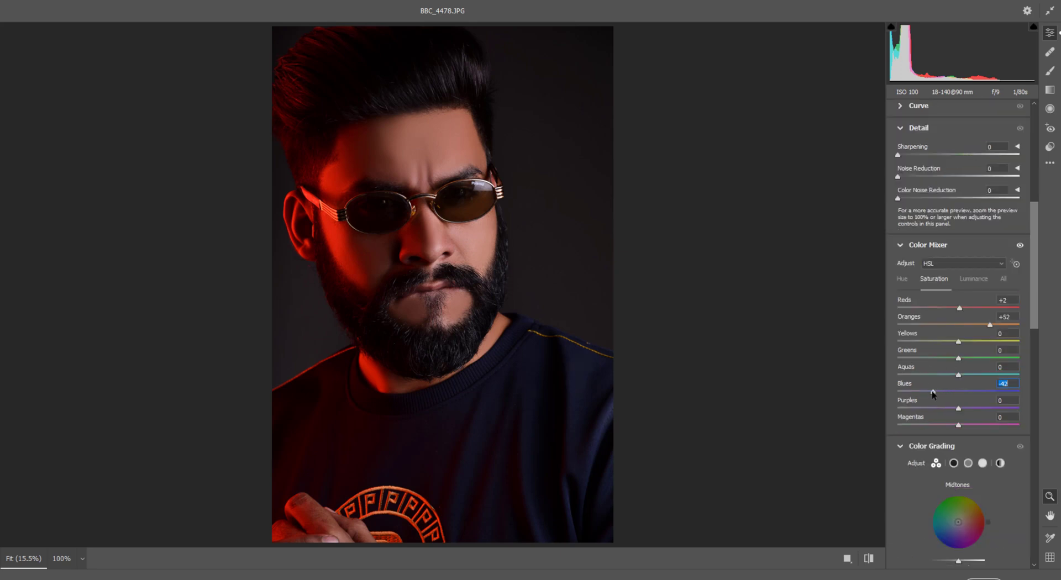
Set the Optics Vignette to -19 and Distortion to +5, and the Effects Vignetting to -9.
{"action": "scroll", "coordinate": [933, 393], "scroll_direction": "down", "scroll_amount": 9}
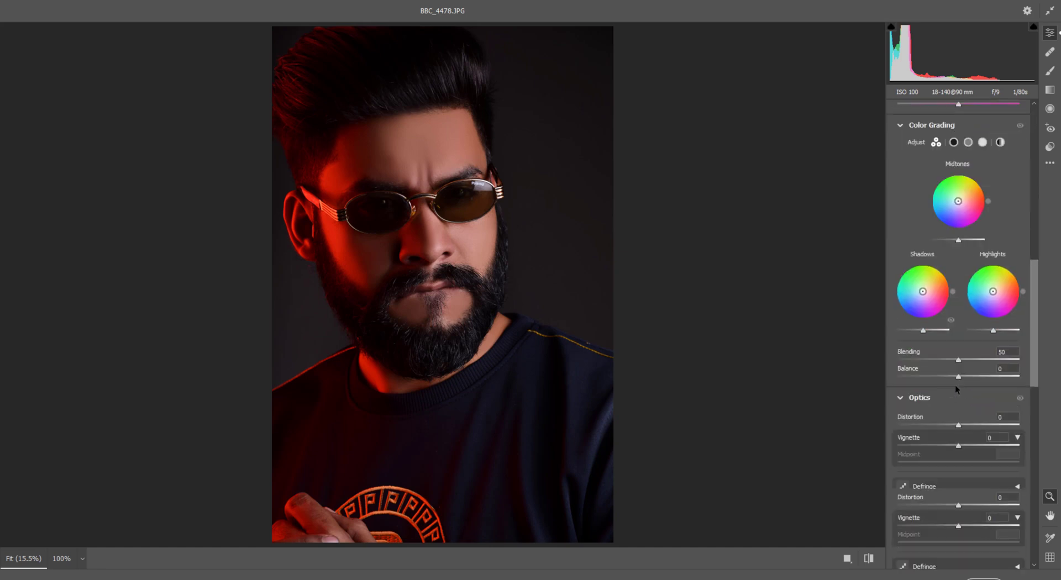
{"action": "left_click", "coordinate": [949, 444]}
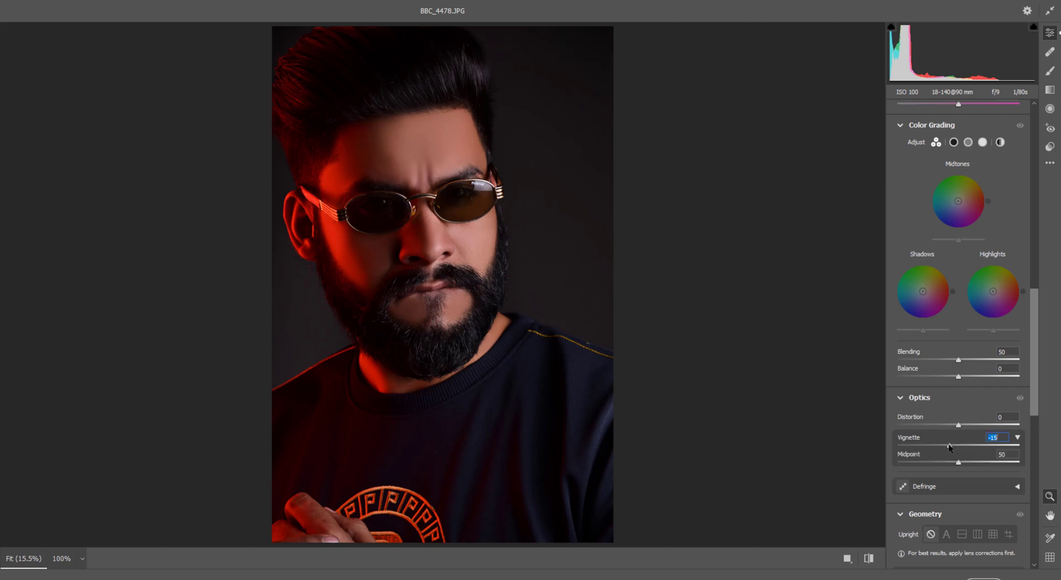
{"action": "left_click_drag", "start_coordinate": [960, 426], "coordinate": [962, 427]}
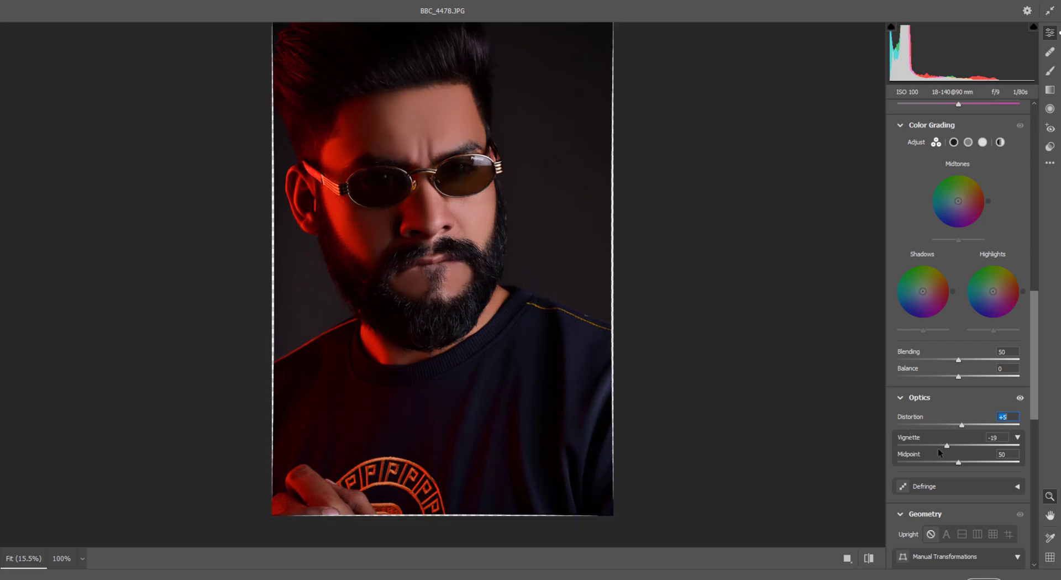
{"action": "scroll", "coordinate": [937, 448], "scroll_direction": "down", "scroll_amount": 2}
{"action": "scroll", "coordinate": [966, 457], "scroll_direction": "down", "scroll_amount": 5}
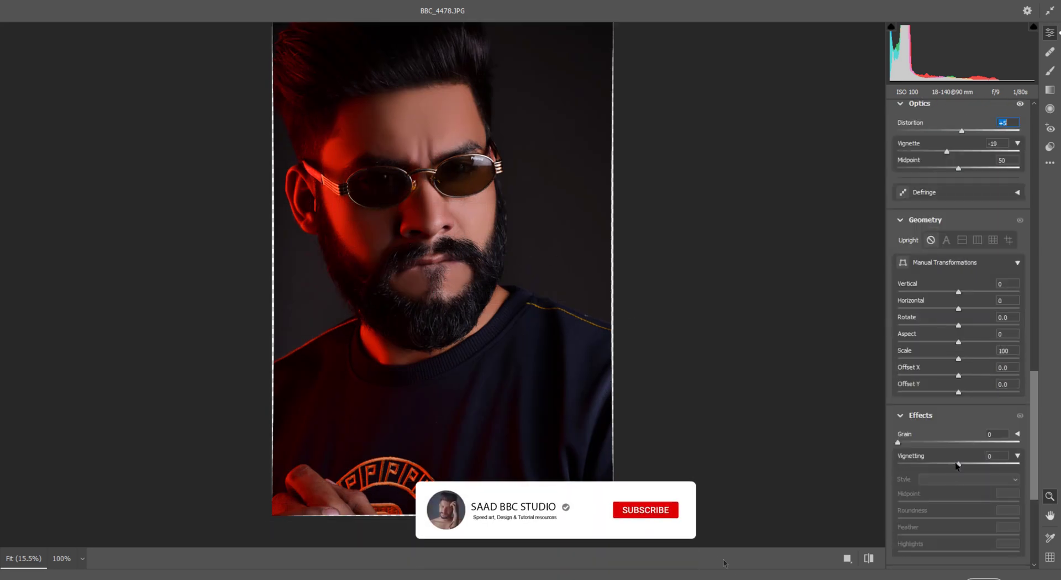
{"action": "left_click_drag", "start_coordinate": [955, 466], "coordinate": [952, 466]}
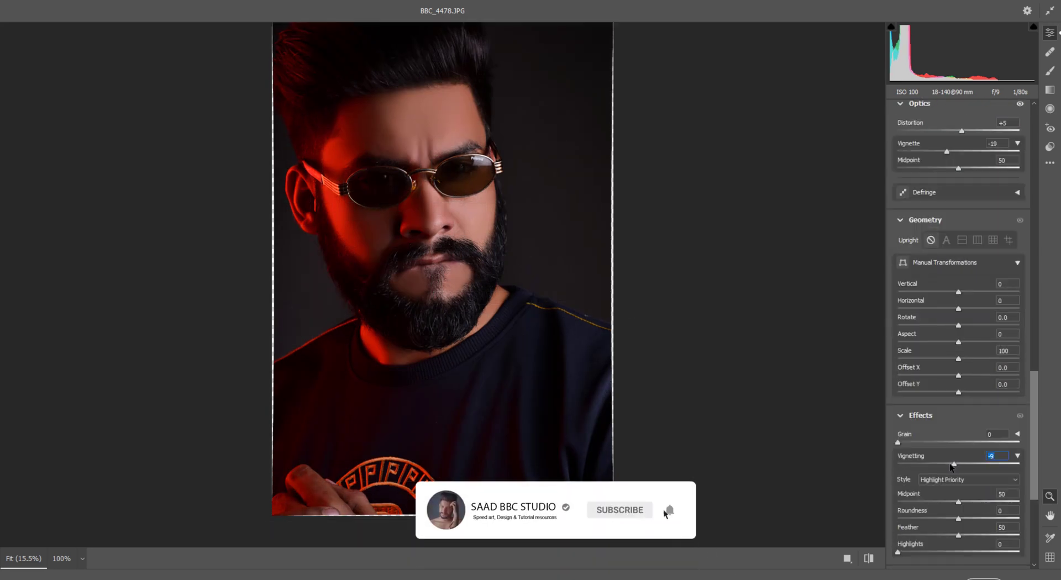
Calibrate the primaries with Red saturation +7, Green saturation +8 and slightly raised Blue saturation, and apply the Camera Raw adjustments.
{"action": "scroll", "coordinate": [945, 489], "scroll_direction": "down", "scroll_amount": 5}
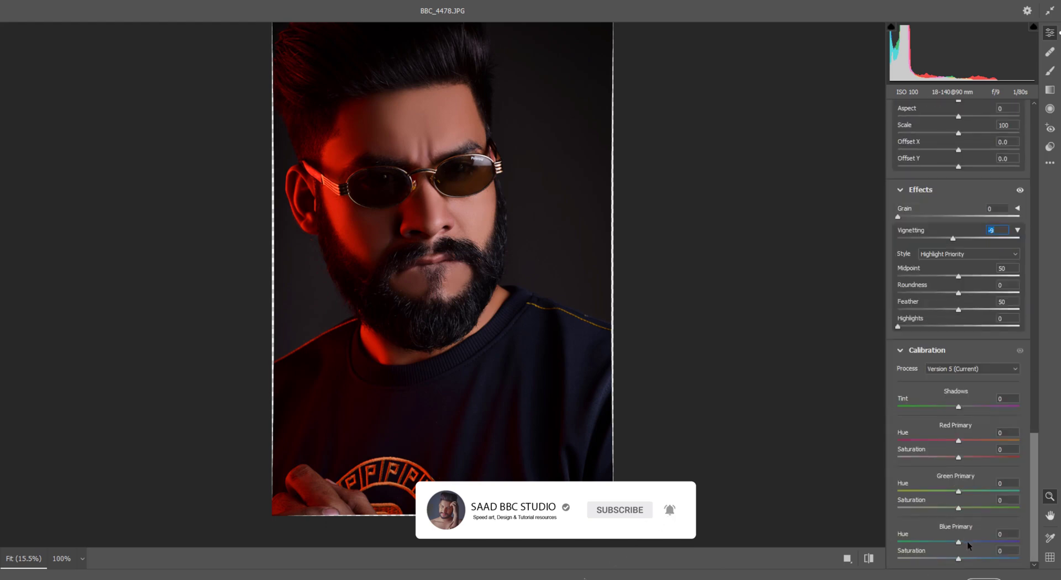
{"action": "left_click_drag", "start_coordinate": [962, 560], "coordinate": [963, 559]}
{"action": "left_click", "coordinate": [962, 508]}
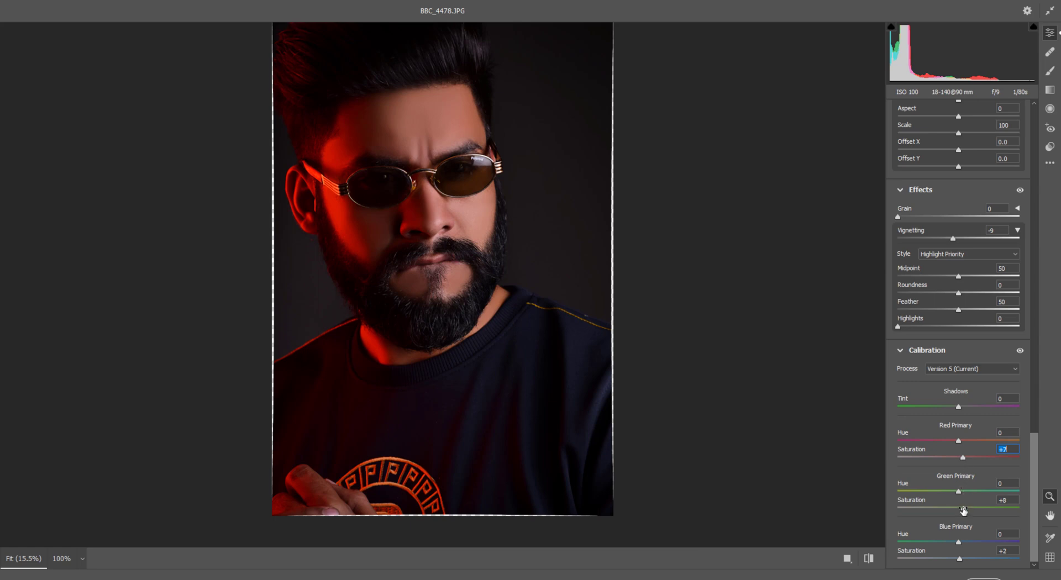
{"action": "left_click", "coordinate": [963, 558]}
{"action": "left_click", "coordinate": [1025, 579]}
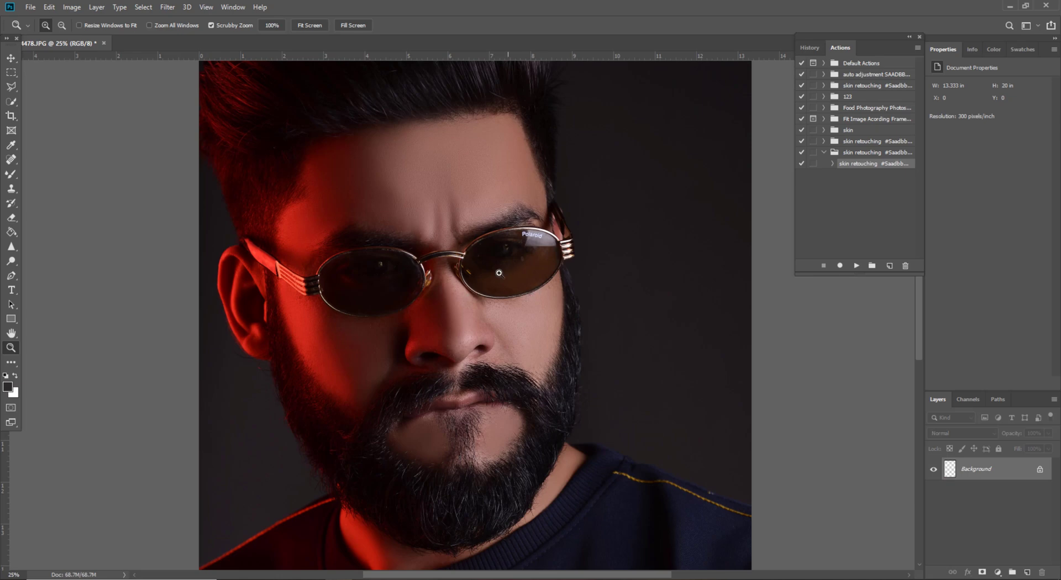
Reopen the Camera Raw Filter on the portrait, increase Noise Reduction and apply it.
{"action": "left_click", "coordinate": [433, 228]}
{"action": "left_click", "coordinate": [483, 360]}
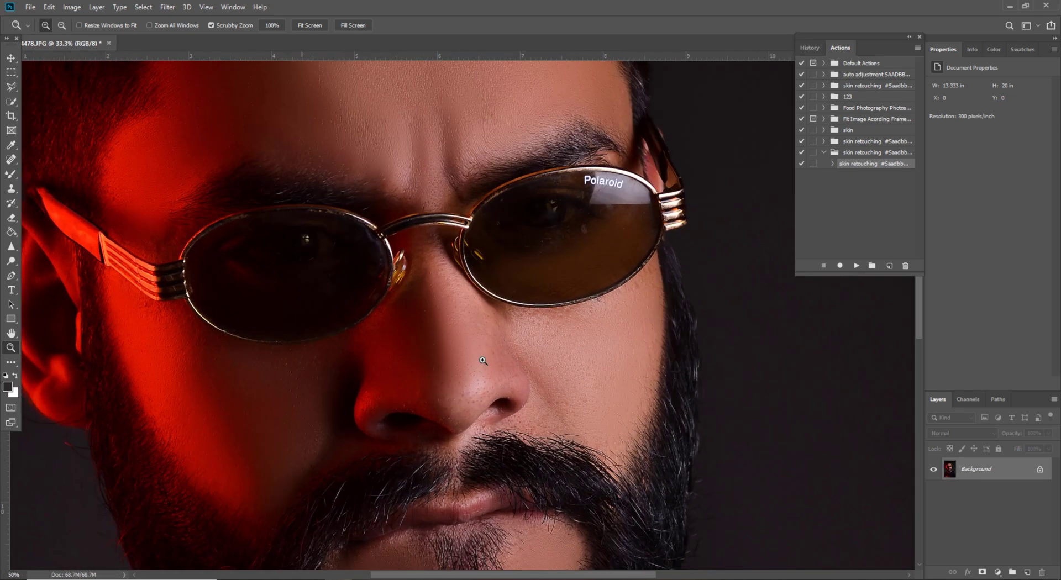
{"action": "right_click", "coordinate": [461, 289]}
{"action": "left_click", "coordinate": [481, 292]}
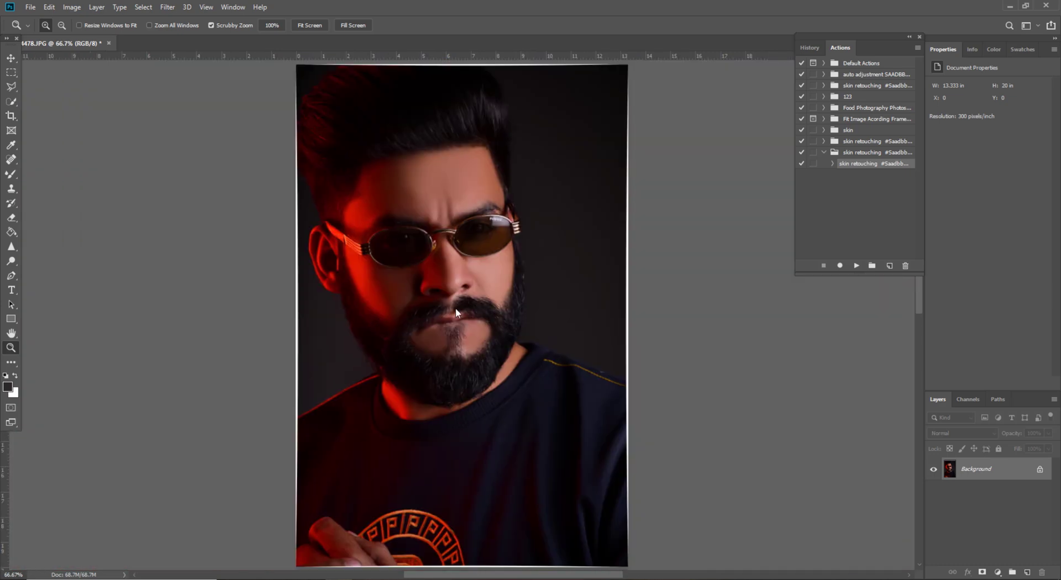
{"action": "left_click", "coordinate": [169, 9]}
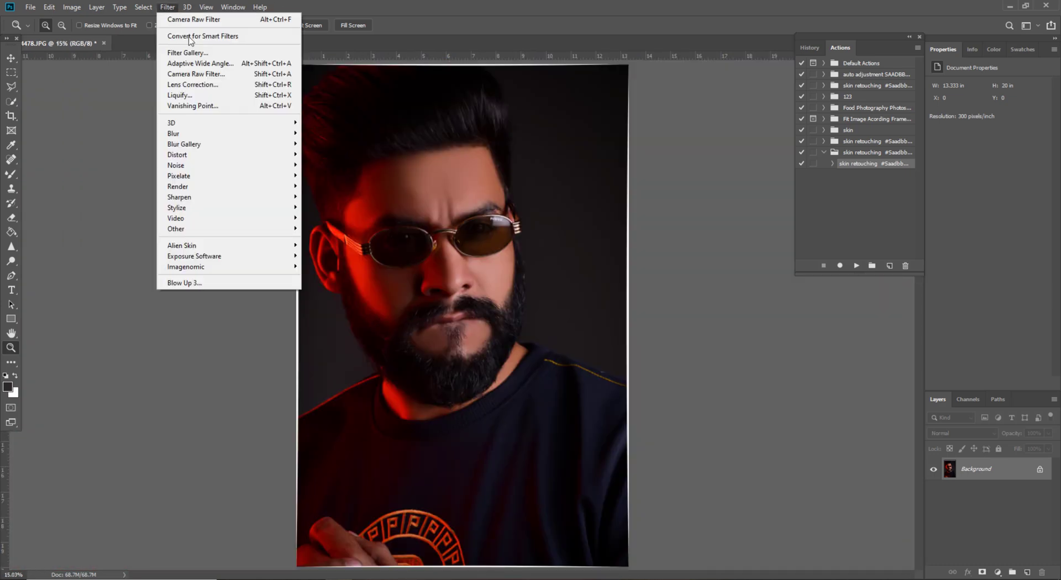
{"action": "left_click", "coordinate": [207, 75]}
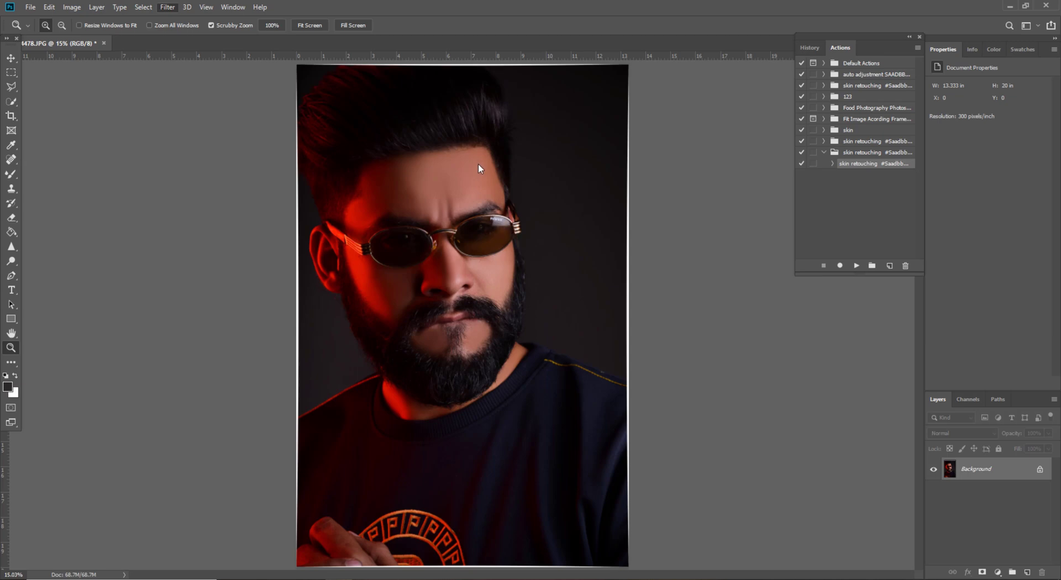
{"action": "scroll", "coordinate": [940, 398], "scroll_direction": "down", "scroll_amount": 3}
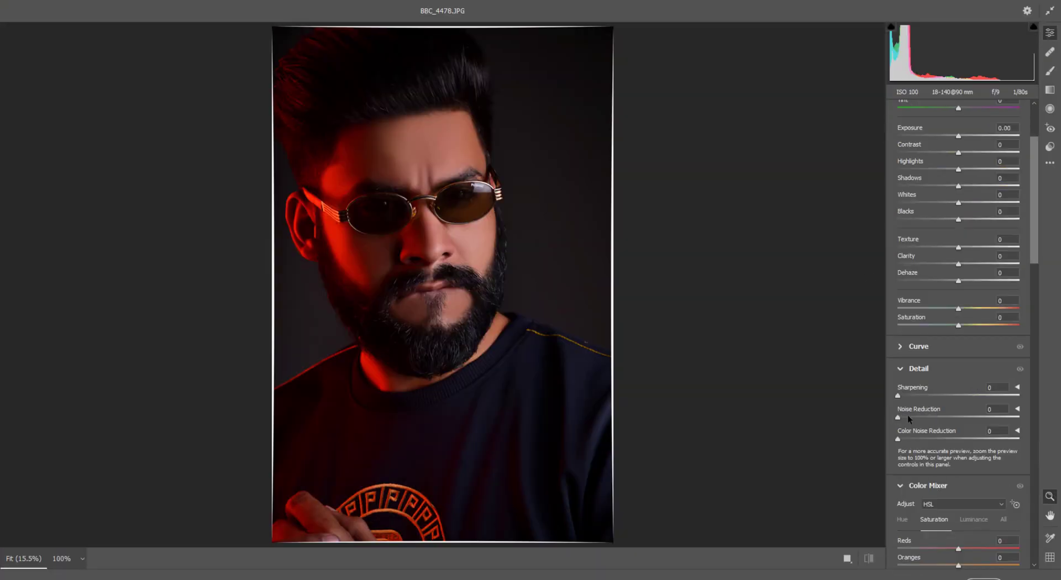
{"action": "left_click", "coordinate": [945, 417]}
{"action": "left_click", "coordinate": [971, 578]}
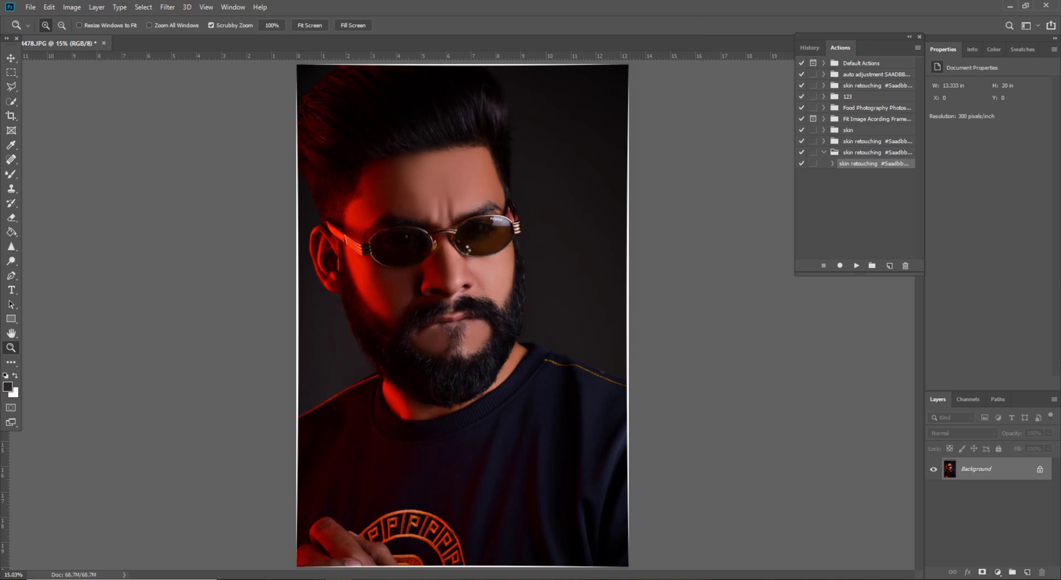
Smooth the forehead skin below the hairline with the Mixer Brush at sizes between 300 and 400.
{"action": "left_click_drag", "start_coordinate": [445, 267], "coordinate": [433, 282]}
{"action": "right_click", "coordinate": [450, 223]}
{"action": "left_click", "coordinate": [475, 282]}
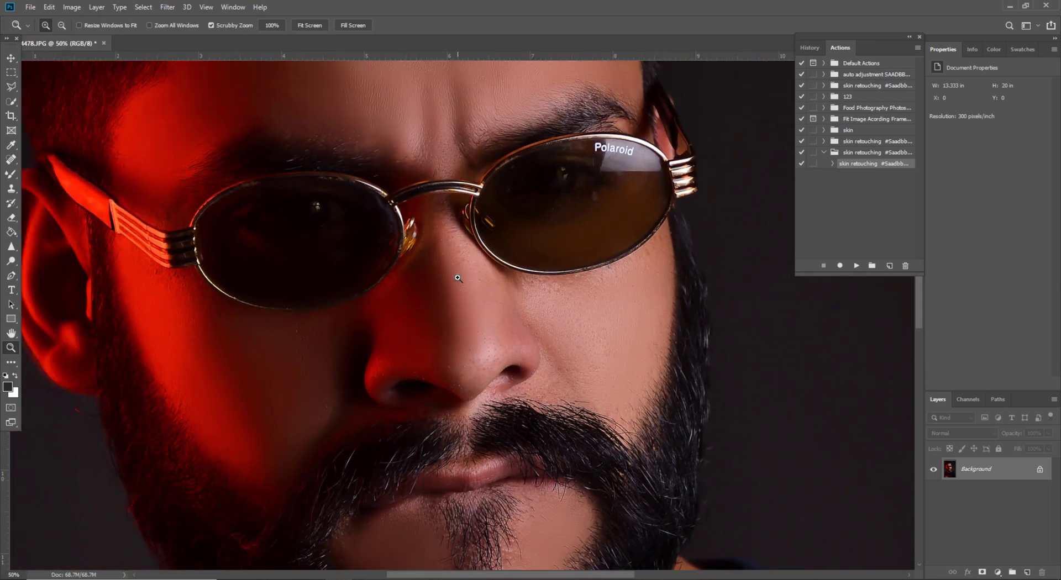
{"action": "scroll", "coordinate": [460, 273], "scroll_direction": "up", "scroll_amount": 5}
{"action": "left_click", "coordinate": [10, 173]}
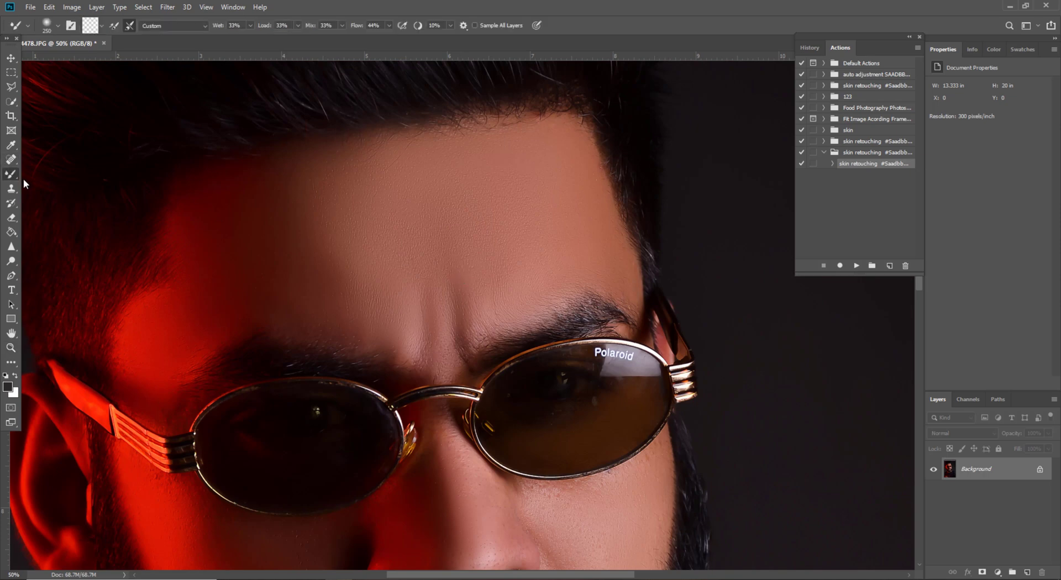
{"action": "key", "text": "bracketleft"}
{"action": "key", "text": "bracketright"}
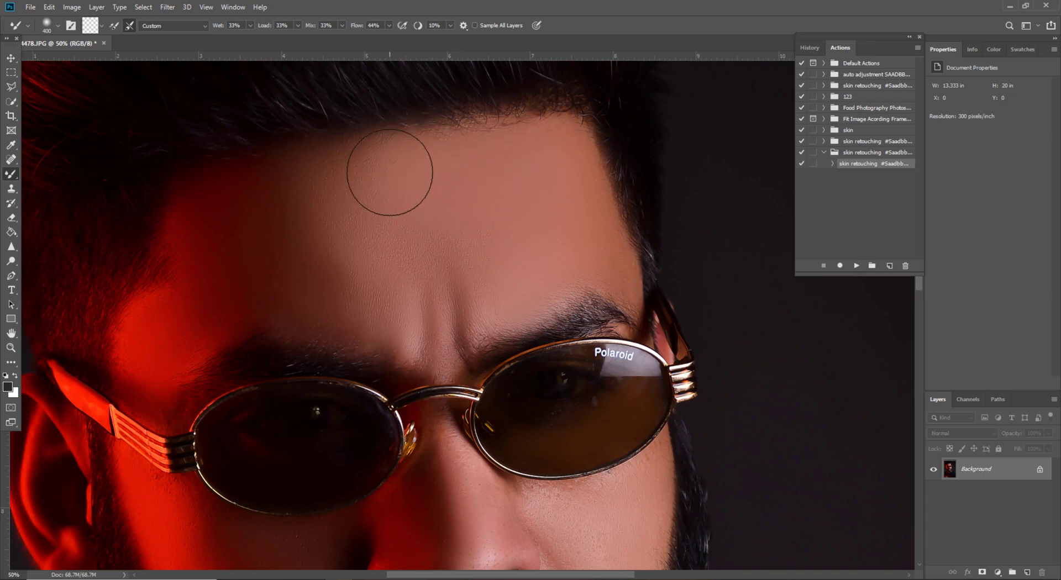
{"action": "key", "text": "bracketleft"}
{"action": "mouse_move", "coordinate": [347, 162]}
{"action": "left_mouse_down"}
{"action": "mouse_move", "coordinate": [385, 284]}
{"action": "mouse_move", "coordinate": [360, 300]}
{"action": "mouse_move", "coordinate": [310, 209]}
{"action": "mouse_move", "coordinate": [351, 281]}
{"action": "mouse_move", "coordinate": [392, 295]}
{"action": "mouse_move", "coordinate": [383, 314]}
{"action": "left_mouse_up"}
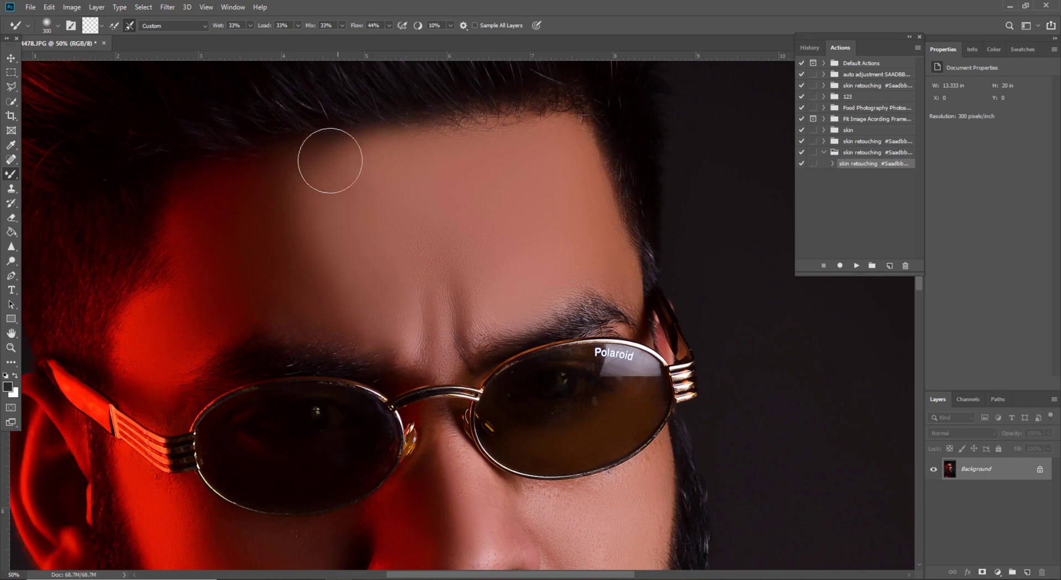
Soften the frown lines between the eyebrows with the Mixer Brush, reducing its size to 175.
{"action": "key", "text": "bracketright"}
{"action": "left_click_drag", "start_coordinate": [428, 272], "coordinate": [434, 345]}
{"action": "key", "text": "bracketleft"}
{"action": "key", "text": "bracketleft"}
{"action": "key", "text": "bracketleft"}
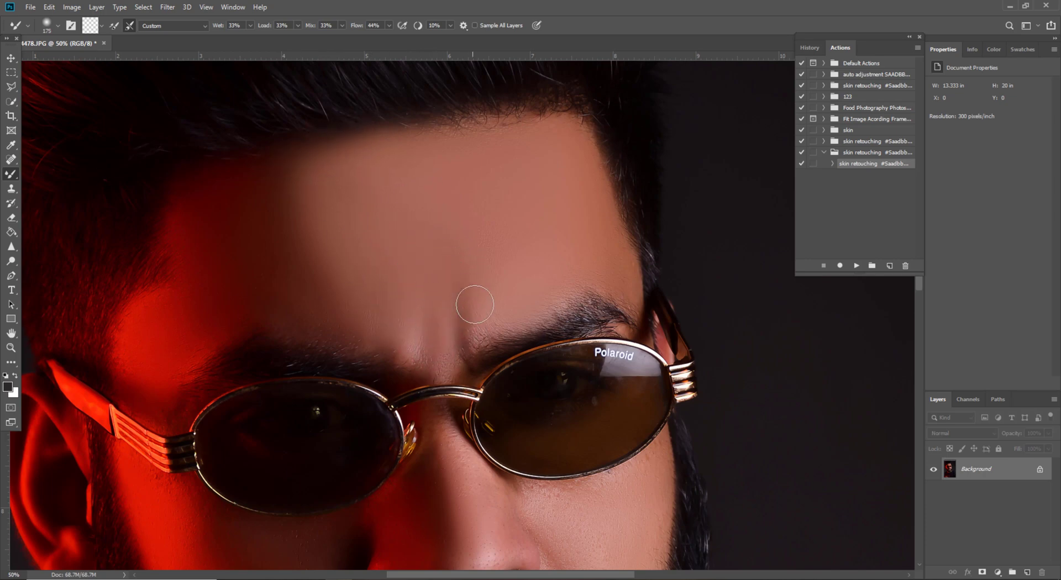
Blend the skin of the red-lit forehead side and temple with the Mixer Brush at sizes between 250 and 400.
{"action": "key", "text": "bracketright"}
{"action": "key", "text": "bracketright"}
{"action": "key", "text": "bracketright"}
{"action": "key", "text": "bracketright"}
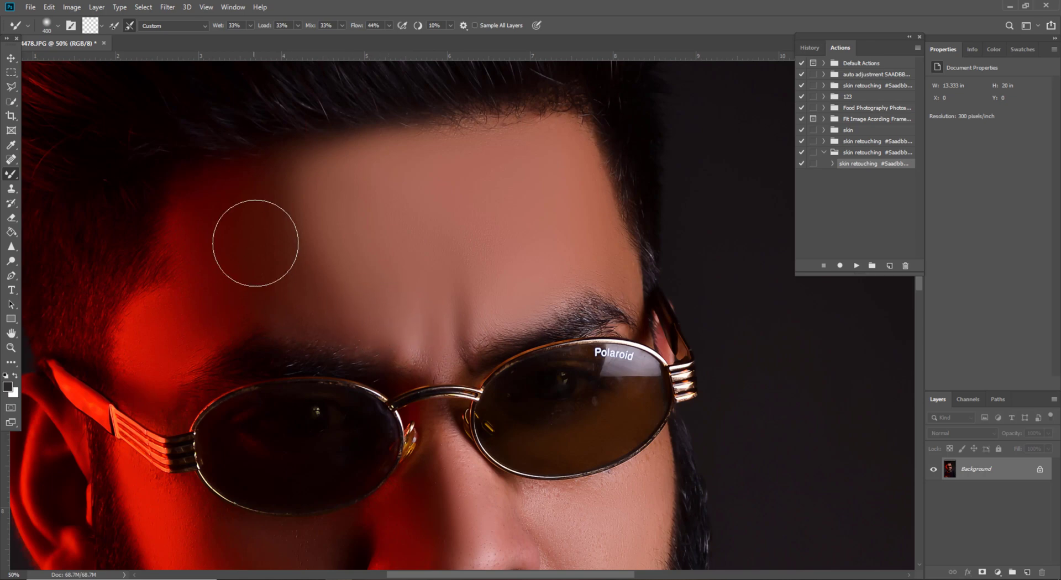
{"action": "key", "text": "bracketright"}
{"action": "scroll", "coordinate": [252, 232], "scroll_direction": "down", "scroll_amount": 2}
{"action": "key", "text": "bracketleft"}
{"action": "key", "text": "bracketleft"}
{"action": "key", "text": "bracketleft"}
{"action": "key", "text": "bracketleft"}
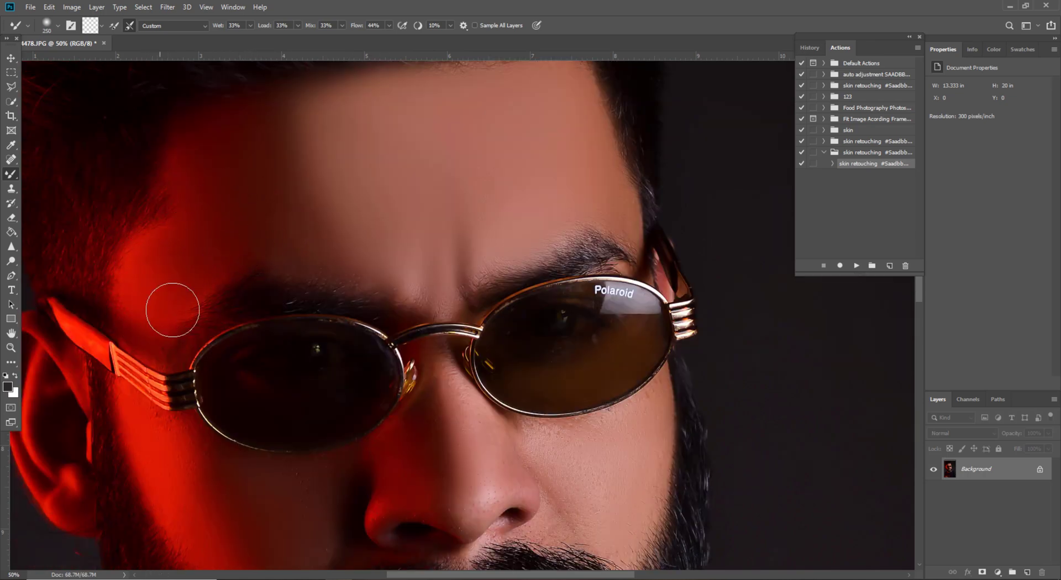
{"action": "key", "text": "bracketright"}
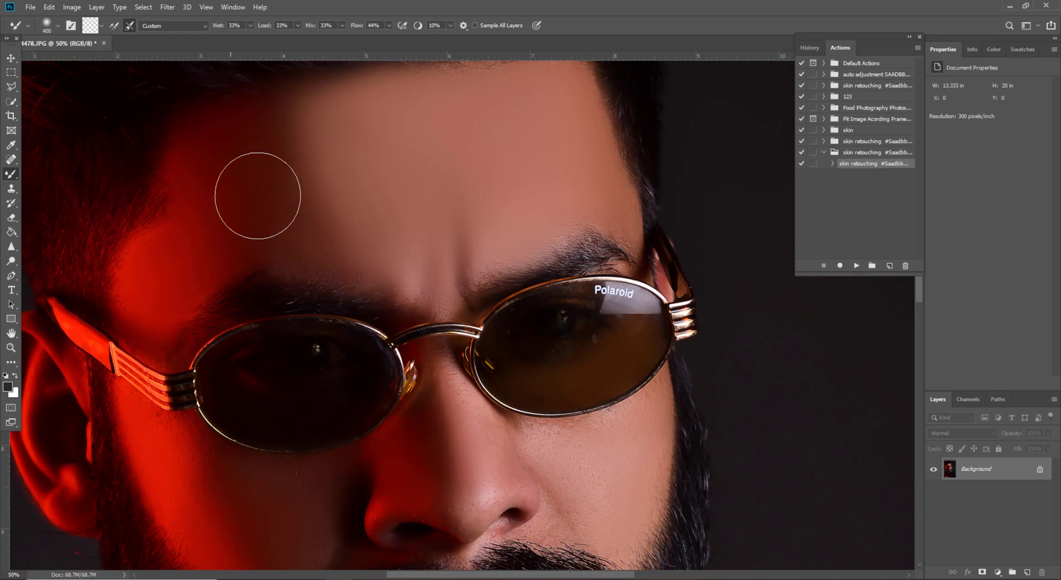
Smooth the bridge and tip of the nose with the Mixer Brush at sizes between 150 and 250.
{"action": "key", "text": "bracketleft"}
{"action": "scroll", "coordinate": [304, 319], "scroll_direction": "down", "scroll_amount": 2}
{"action": "key", "text": "bracketleft"}
{"action": "key", "text": "bracketleft"}
{"action": "key", "text": "bracketleft"}
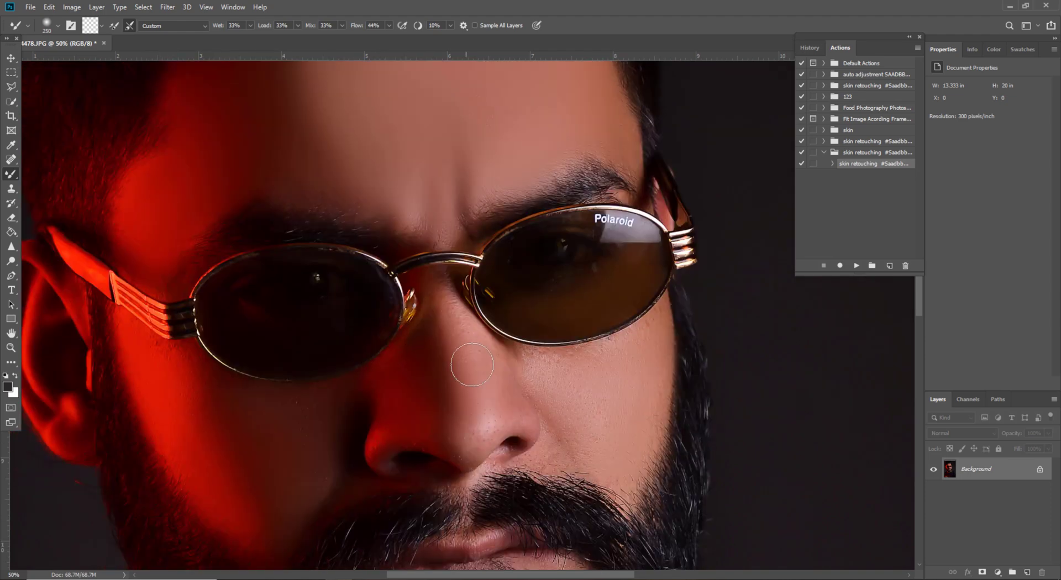
{"action": "mouse_move", "coordinate": [441, 285]}
{"action": "left_mouse_down"}
{"action": "mouse_move", "coordinate": [459, 358]}
{"action": "mouse_move", "coordinate": [444, 315]}
{"action": "mouse_move", "coordinate": [448, 371]}
{"action": "mouse_move", "coordinate": [442, 298]}
{"action": "mouse_move", "coordinate": [443, 359]}
{"action": "left_mouse_up"}
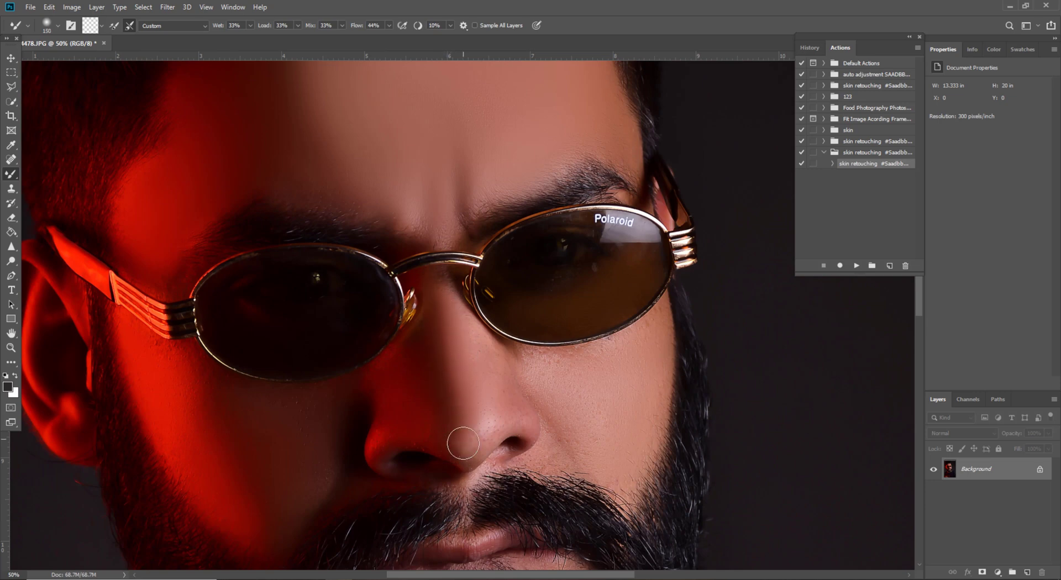
{"action": "key", "text": "bracketleft"}
{"action": "key", "text": "bracketright"}
{"action": "key", "text": "bracketright"}
{"action": "left_click_drag", "start_coordinate": [491, 405], "coordinate": [474, 448]}
{"action": "key", "text": "bracketright"}
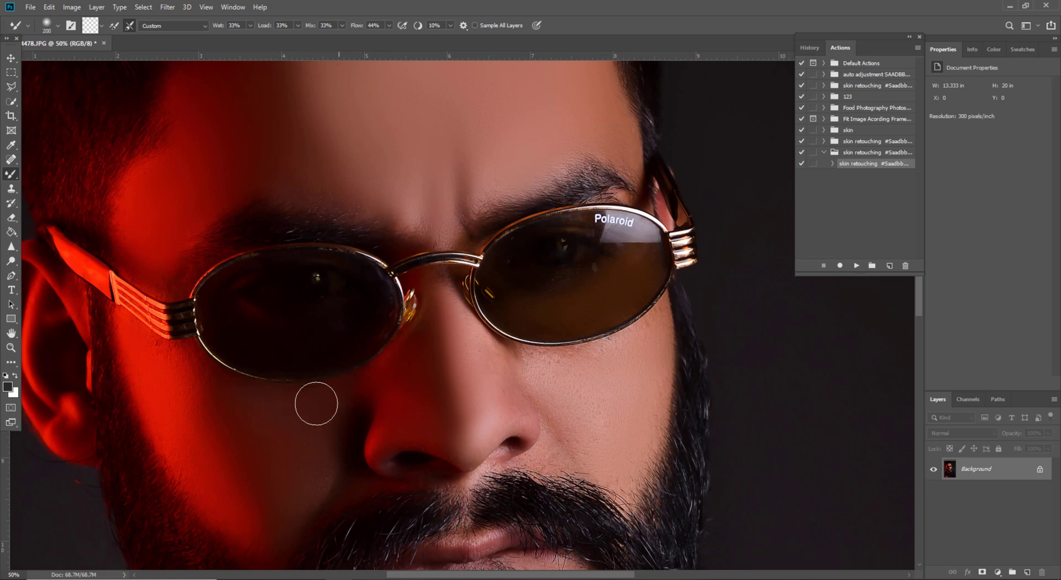
Blend the shadowed and red-lit cheek above the beard with the Mixer Brush at sizes 200 and 250.
{"action": "key", "text": "bracketright"}
{"action": "scroll", "coordinate": [257, 423], "scroll_direction": "down", "scroll_amount": 2}
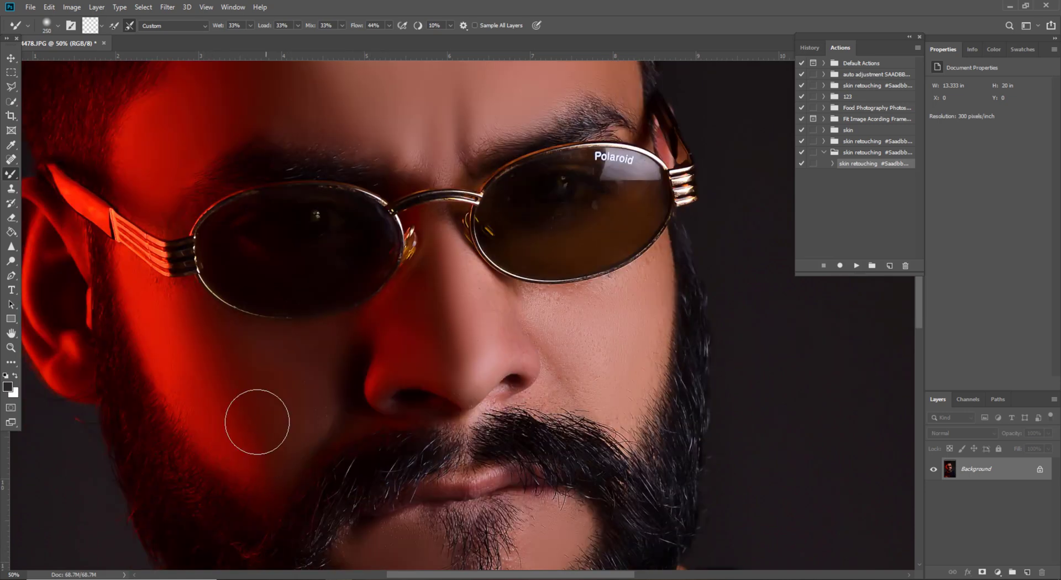
{"action": "key", "text": "bracketleft"}
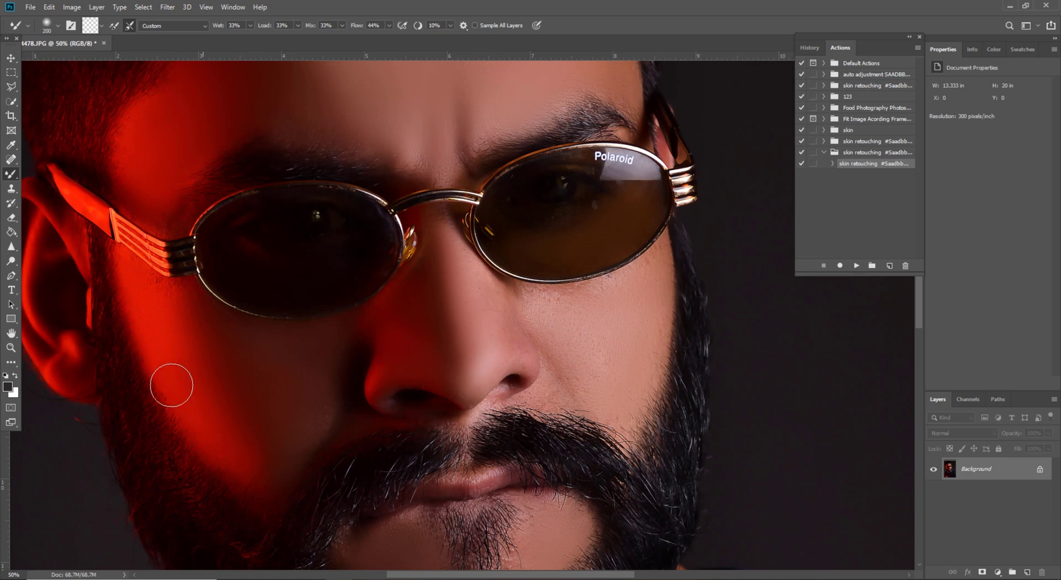
Smooth the red-lit temple skin around the glasses arm with the Mixer Brush, starting at size 100.
{"action": "key", "text": "bracketleft"}
{"action": "scroll", "coordinate": [166, 236], "scroll_direction": "up", "scroll_amount": 1}
{"action": "key", "text": "bracketleft"}
{"action": "key", "text": "bracketleft"}
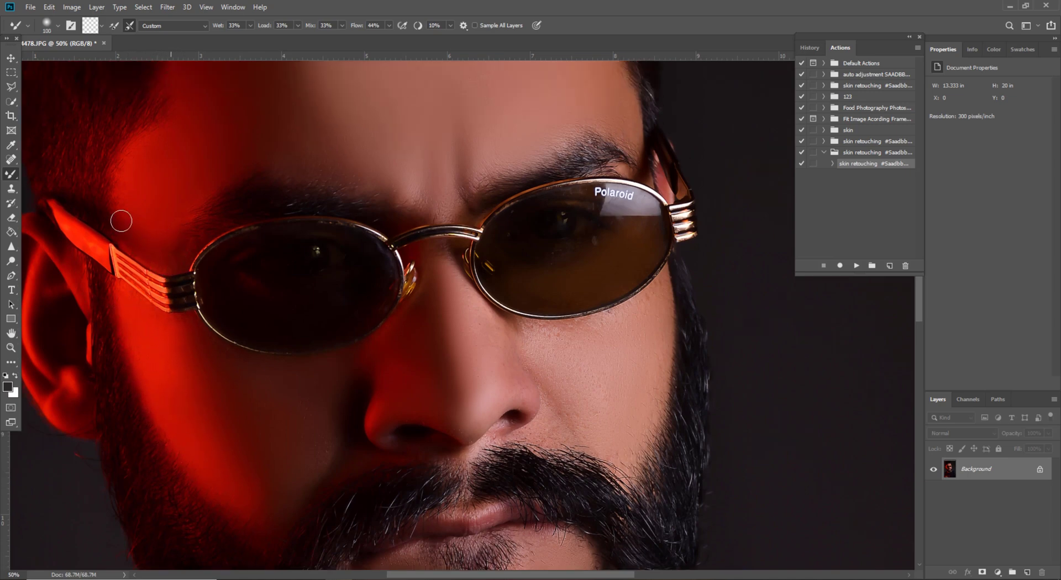
{"action": "key", "text": "bracketright"}
{"action": "key", "text": "bracketright"}
{"action": "key", "text": "bracketright"}
{"action": "key", "text": "bracketleft"}
{"action": "key", "text": "bracketleft"}
Blend the red-lit cheek just below the glasses arm with the Mixer Brush at size 200.
{"action": "scroll", "coordinate": [241, 329], "scroll_direction": "down", "scroll_amount": 1}
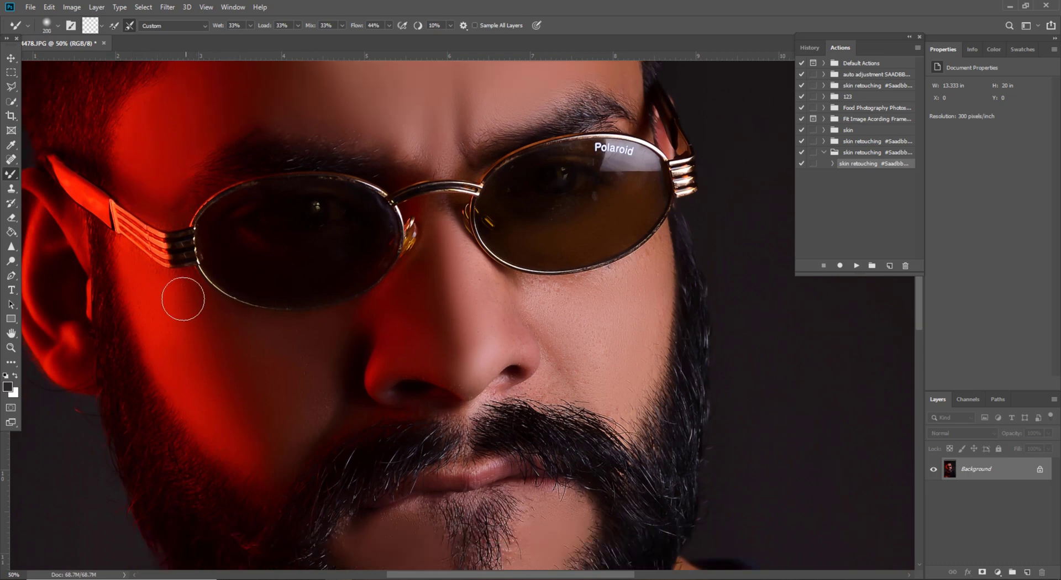
{"action": "key", "text": "bracketright"}
{"action": "scroll", "coordinate": [254, 346], "scroll_direction": "up", "scroll_amount": 1}
{"action": "key", "text": "bracketleft"}
{"action": "key", "text": "bracketleft"}
Refine the side of the nose and the lit nostril with the Mixer Brush at sizes 175 and 150.
{"action": "scroll", "coordinate": [340, 356], "scroll_direction": "up", "scroll_amount": 1}
{"action": "key", "text": "bracketright"}
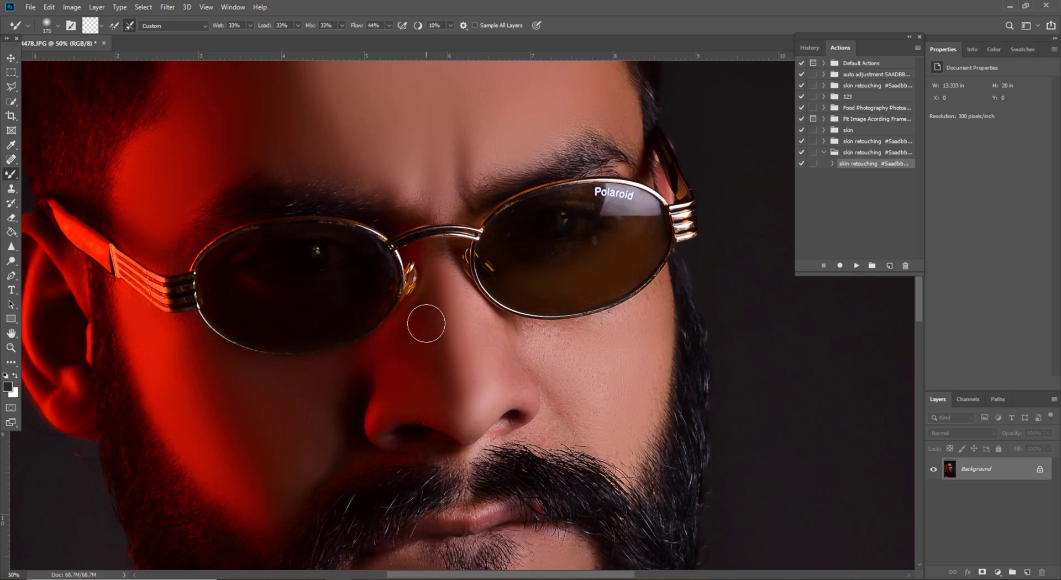
{"action": "scroll", "coordinate": [475, 393], "scroll_direction": "up", "scroll_amount": 1}
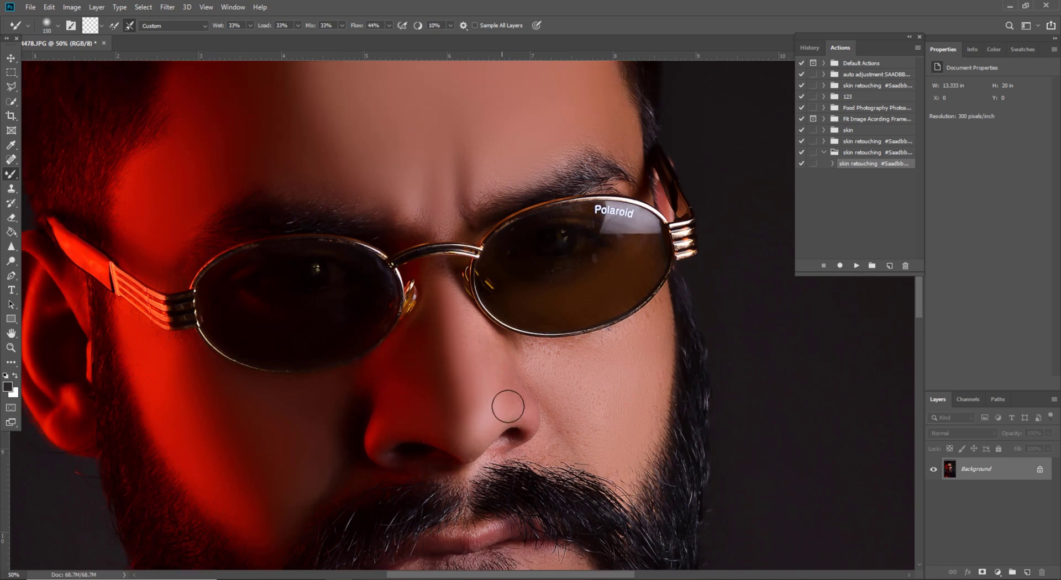
{"action": "key", "text": "bracketleft"}
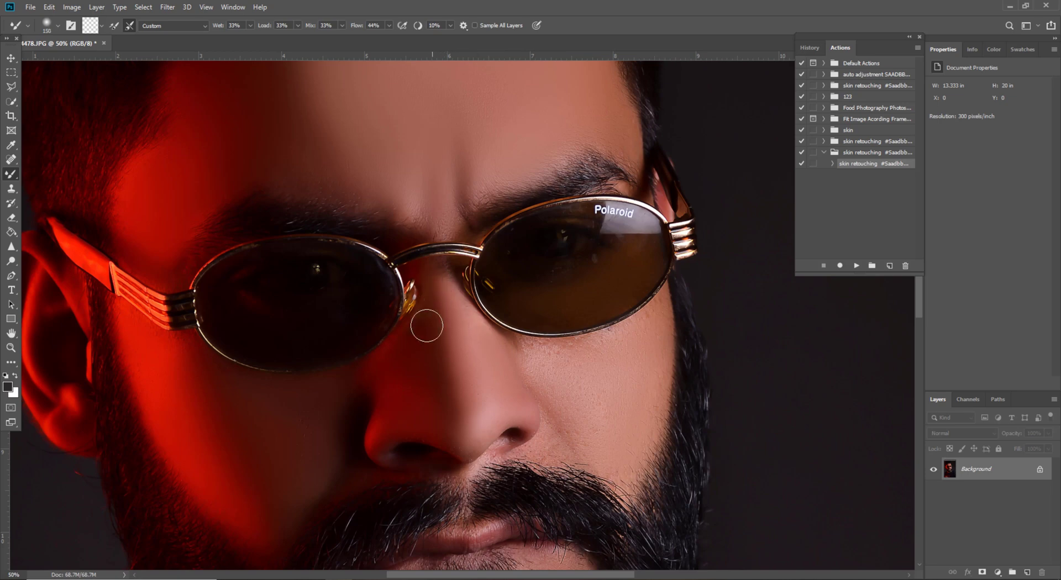
Smooth the lit cheek below the tinted Polaroid lens with the Mixer Brush at sizes between 150 and 200.
{"action": "scroll", "coordinate": [437, 387], "scroll_direction": "down", "scroll_amount": 3}
{"action": "key", "text": "bracketleft"}
{"action": "key", "text": "bracketleft"}
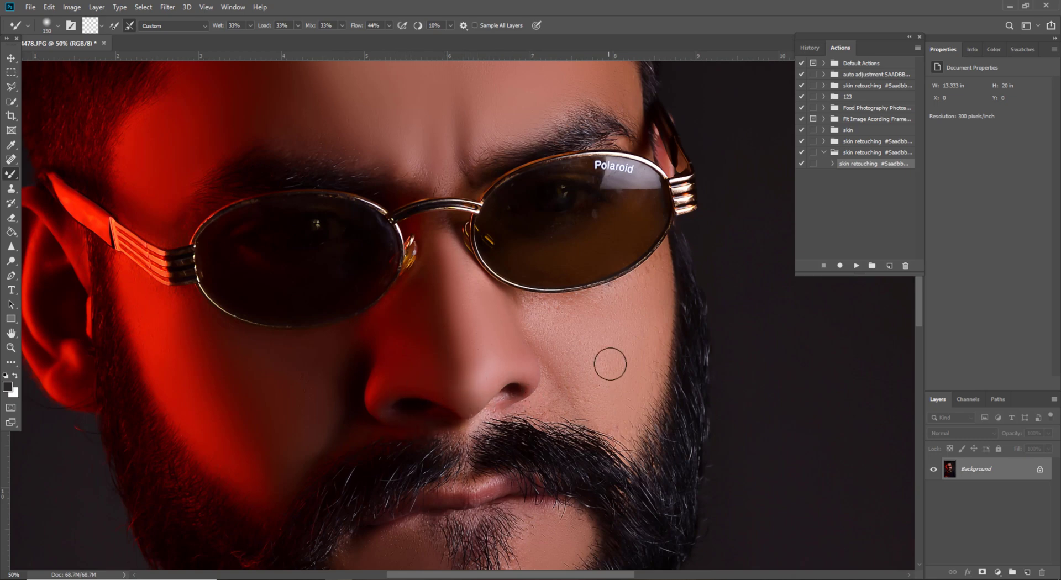
{"action": "key", "text": "bracketright"}
{"action": "key", "text": "bracketleft"}
{"action": "key", "text": "bracketleft"}
{"action": "key", "text": "bracketright"}
{"action": "key", "text": "bracketright"}
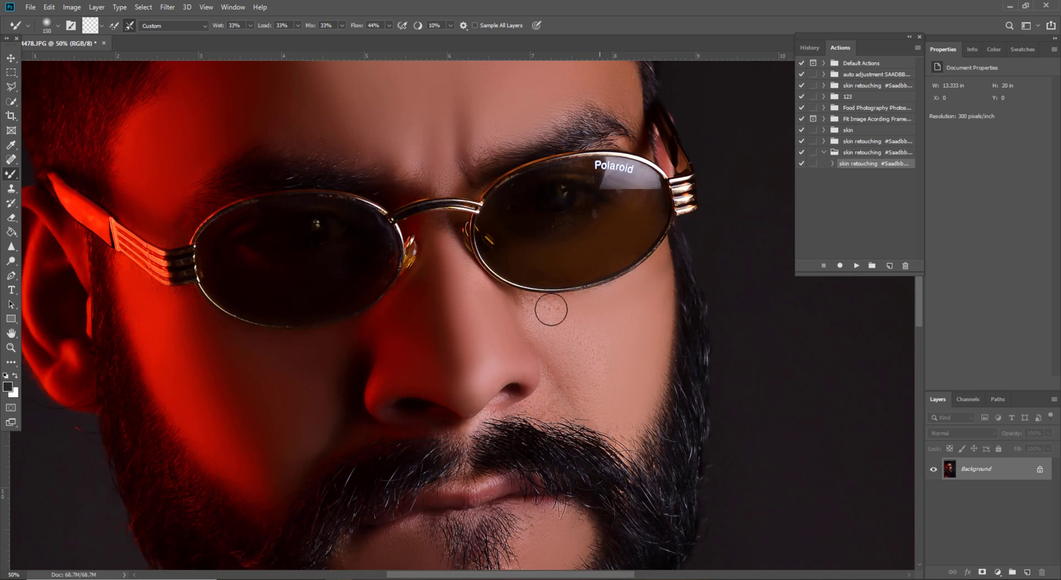
{"action": "key", "text": "bracketright"}
{"action": "key", "text": "bracketright"}
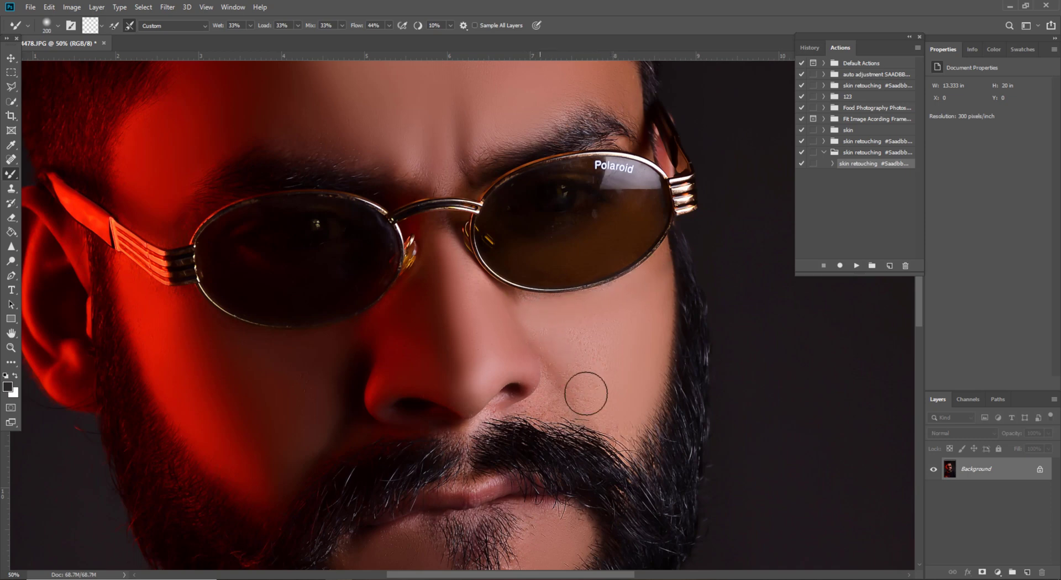
Soften the remaining pores between the lit nostril, cheek and moustache with the Mixer Brush at sizes 150 and 100.
{"action": "key", "text": "bracketleft"}
{"action": "key", "text": "bracketleft"}
{"action": "key", "text": "bracketleft"}
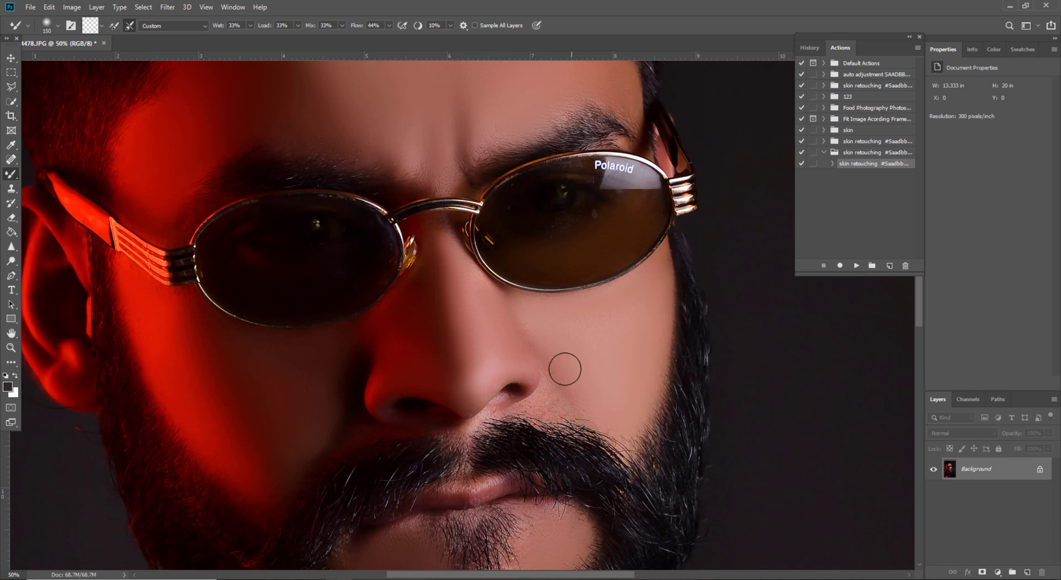
{"action": "key", "text": "bracketleft"}
{"action": "scroll", "coordinate": [441, 252], "scroll_direction": "up", "scroll_amount": 3}
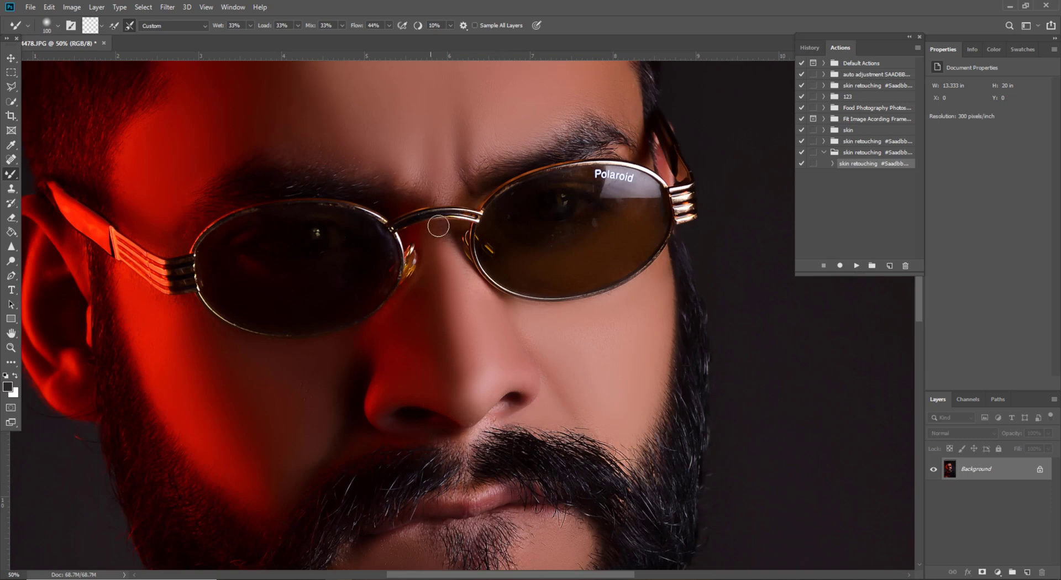
{"action": "key", "text": "bracketright"}
{"action": "key", "text": "bracketright"}
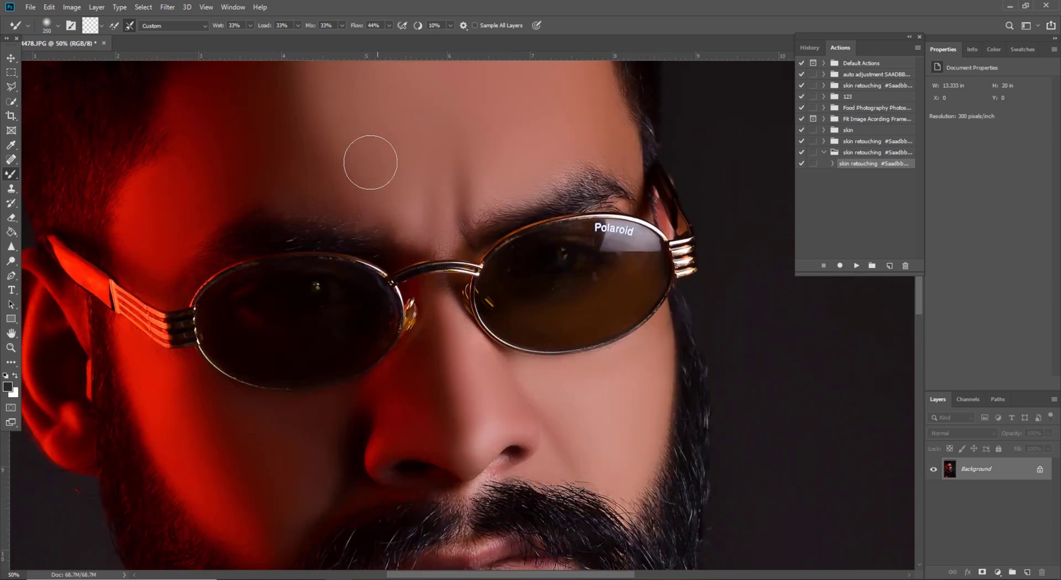
{"action": "key", "text": "bracketright"}
{"action": "key", "text": "bracketright"}
{"action": "key", "text": "bracketright"}
{"action": "scroll", "coordinate": [401, 195], "scroll_direction": "down", "scroll_amount": 8}
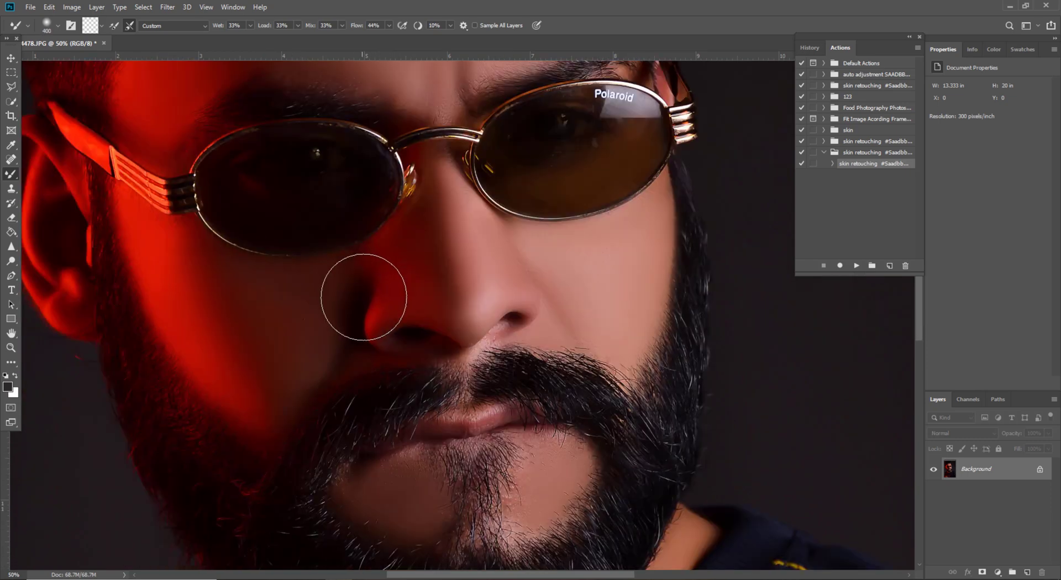
Smooth the red-lit earlobe with the Mixer Brush at size 150.
{"action": "scroll", "coordinate": [405, 230], "scroll_direction": "left", "scroll_amount": 8}
{"action": "key", "text": "bracketleft"}
{"action": "key", "text": "bracketleft"}
{"action": "scroll", "coordinate": [224, 205], "scroll_direction": "up", "scroll_amount": 2}
{"action": "key", "text": "bracketleft"}
{"action": "key", "text": "bracketleft"}
{"action": "key", "text": "bracketleft"}
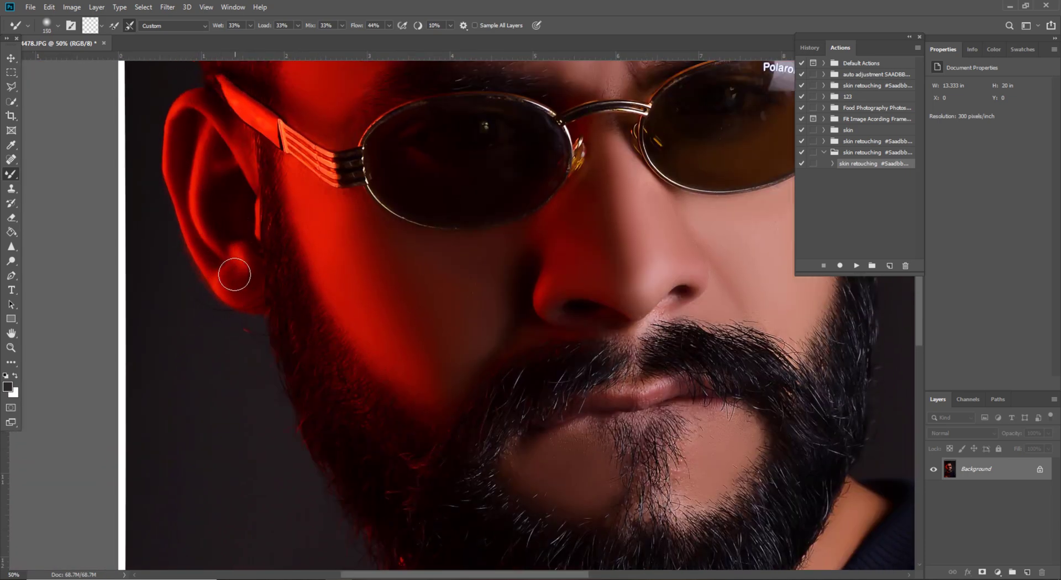
Remove the stray hairs below the earlobe with the size 30 Spot Healing Brush and smooth the ear with the Mixer Brush at 90.
{"action": "left_click", "coordinate": [11, 160]}
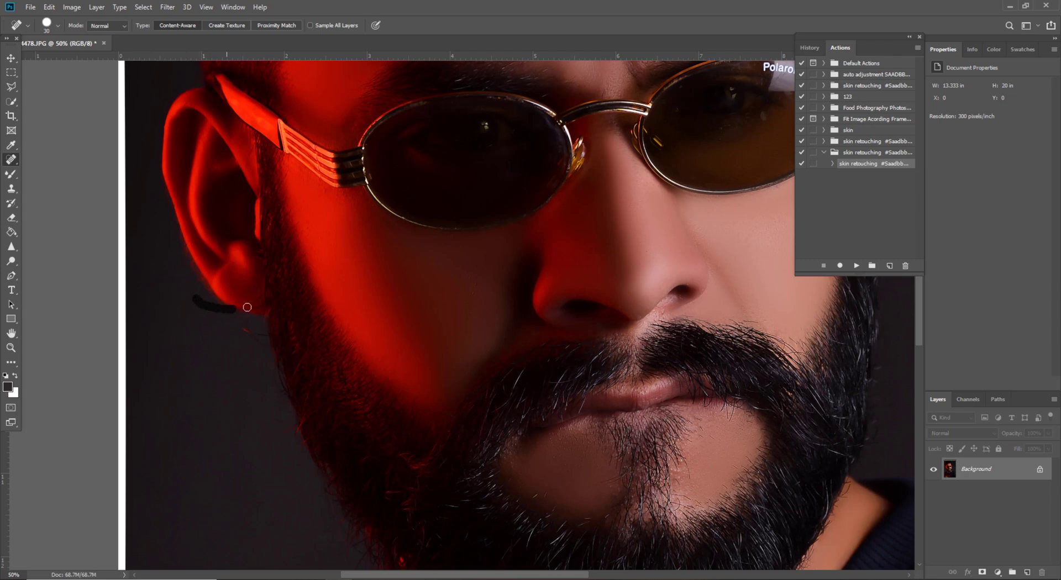
{"action": "left_click_drag", "start_coordinate": [265, 306], "coordinate": [265, 308]}
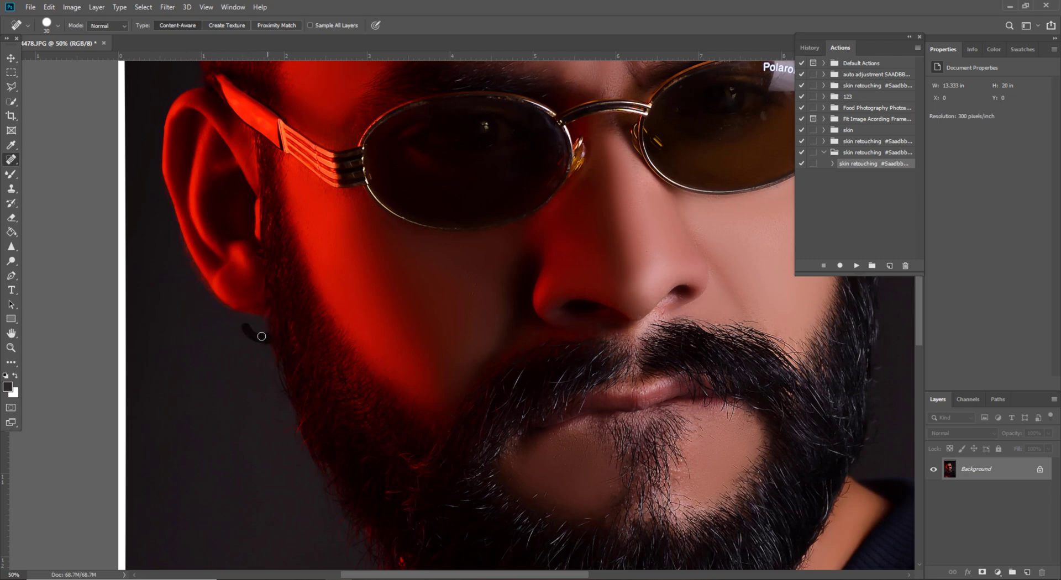
{"action": "left_click", "coordinate": [10, 174]}
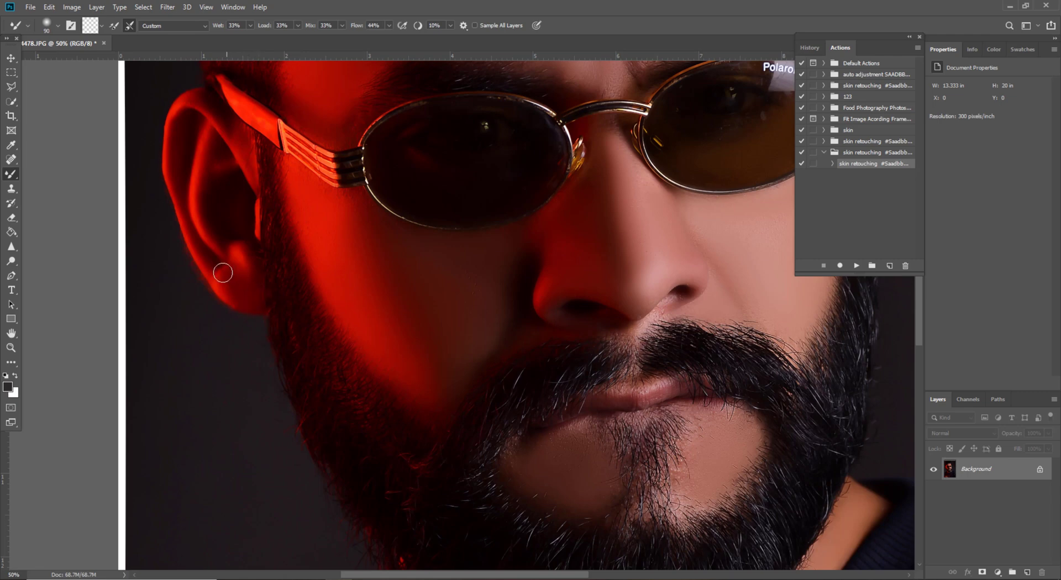
Smooth the bare chin skin beside the beard's centre strip with the Mixer Brush at size 150.
{"action": "left_click_drag", "start_coordinate": [509, 402], "coordinate": [291, 161]}
{"action": "key", "text": "bracketright"}
{"action": "scroll", "coordinate": [415, 237], "scroll_direction": "up", "scroll_amount": 2}
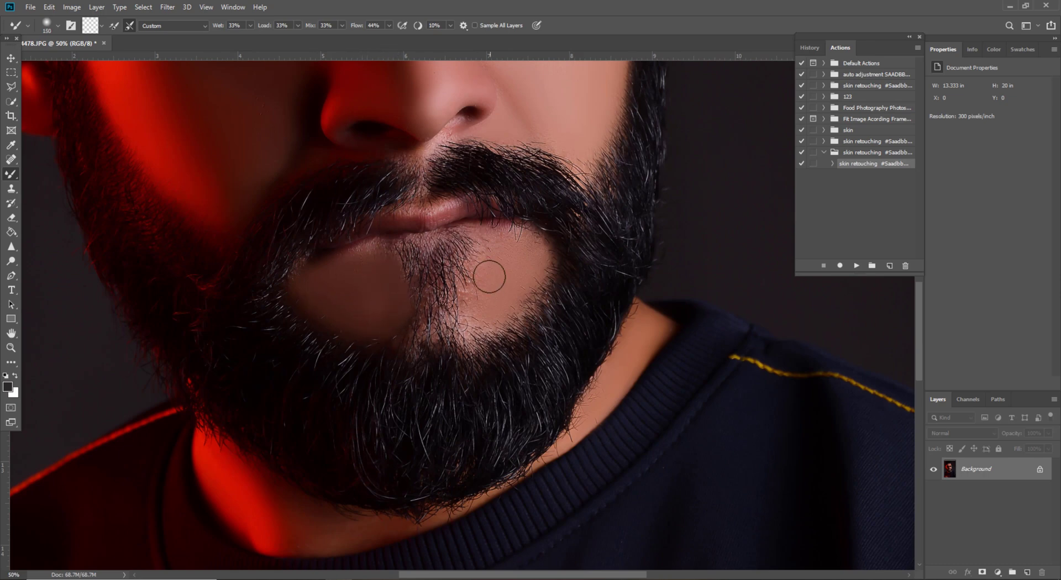
{"action": "mouse_move", "coordinate": [490, 276]}
{"action": "left_mouse_down"}
{"action": "mouse_move", "coordinate": [476, 309]}
{"action": "mouse_move", "coordinate": [495, 260]}
{"action": "mouse_move", "coordinate": [477, 311]}
{"action": "mouse_move", "coordinate": [531, 273]}
{"action": "mouse_move", "coordinate": [520, 252]}
{"action": "left_mouse_up"}
{"action": "scroll", "coordinate": [422, 359], "scroll_direction": "down", "scroll_amount": 5}
{"action": "key", "text": "bracketright"}
{"action": "key", "text": "bracketright"}
{"action": "key", "text": "bracketright"}
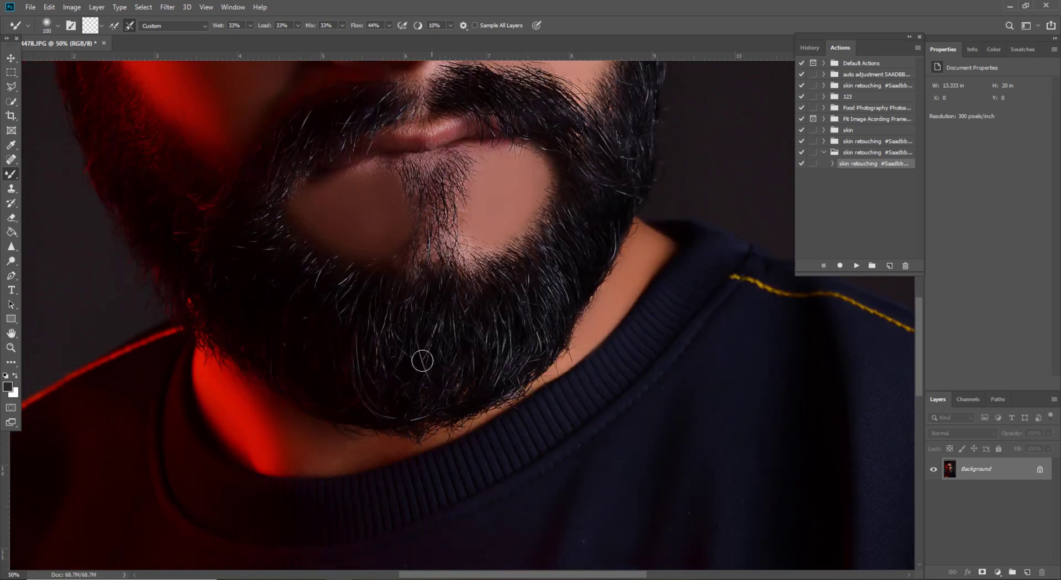
Review the whole portrait, and examine the nose and cheek skin at high magnification for leftover texture.
{"action": "left_click", "coordinate": [13, 348]}
{"action": "right_click", "coordinate": [424, 278]}
{"action": "left_click", "coordinate": [431, 284]}
{"action": "left_click", "coordinate": [462, 191]}
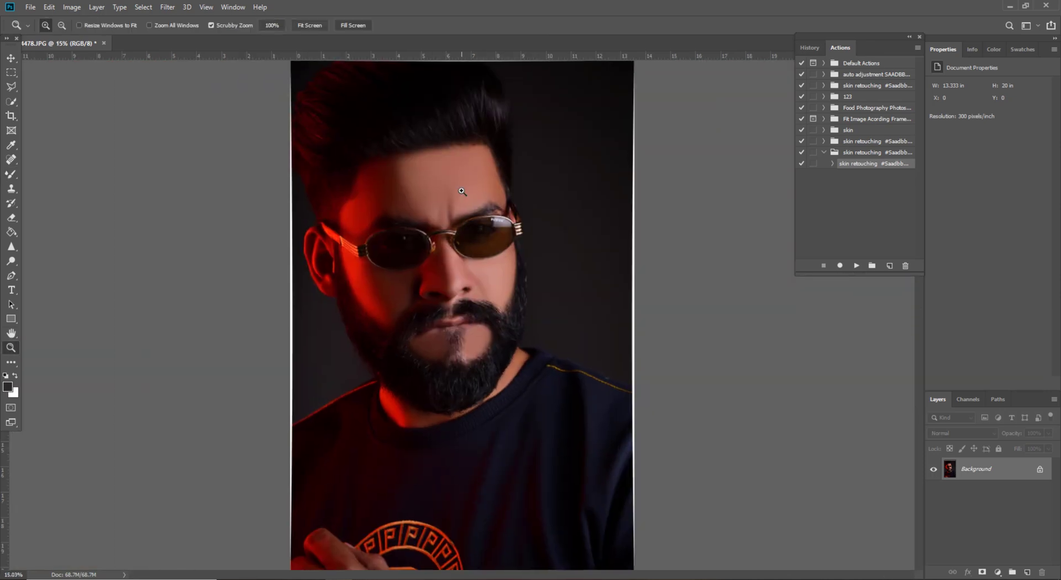
{"action": "left_click_drag", "start_coordinate": [461, 191], "coordinate": [484, 203]}
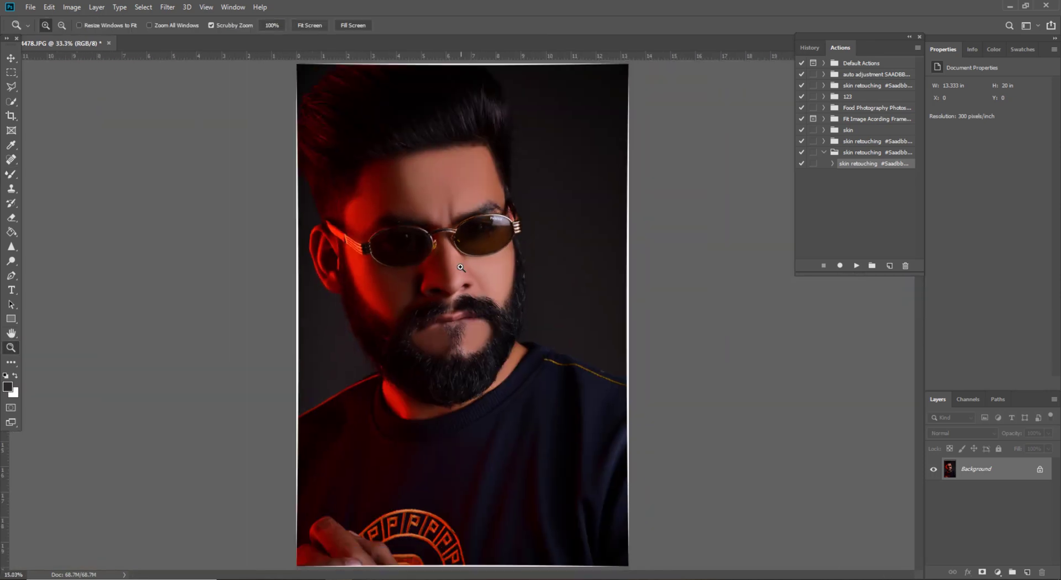
{"action": "left_click_drag", "start_coordinate": [461, 269], "coordinate": [482, 319]}
{"action": "right_click", "coordinate": [481, 279]}
{"action": "left_click", "coordinate": [512, 339]}
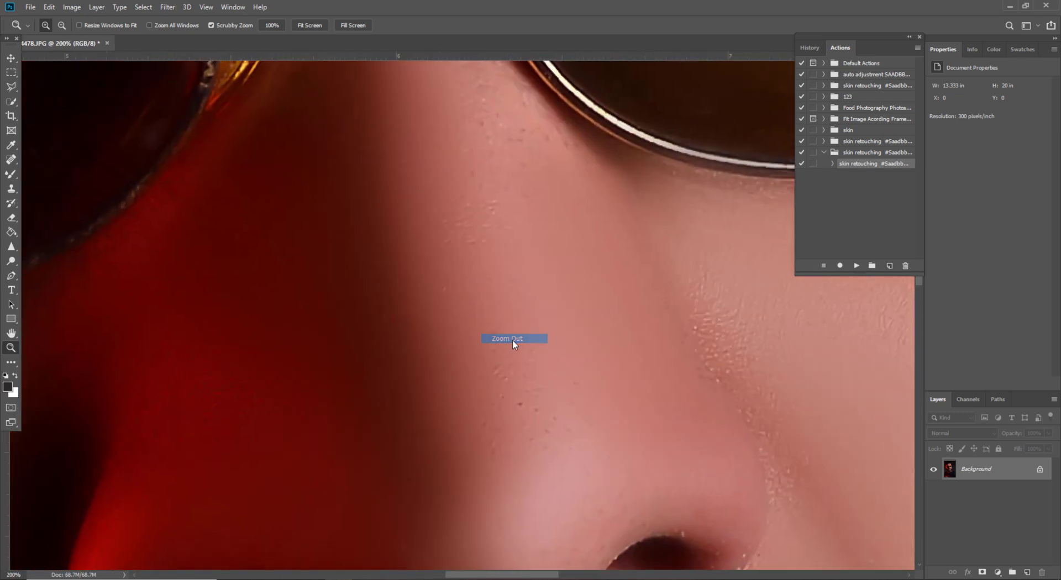
Smooth the leftover pores on the nose with a reduced Mixer Brush at 100% zoom, and fit the portrait on screen.
{"action": "left_click", "coordinate": [10, 173]}
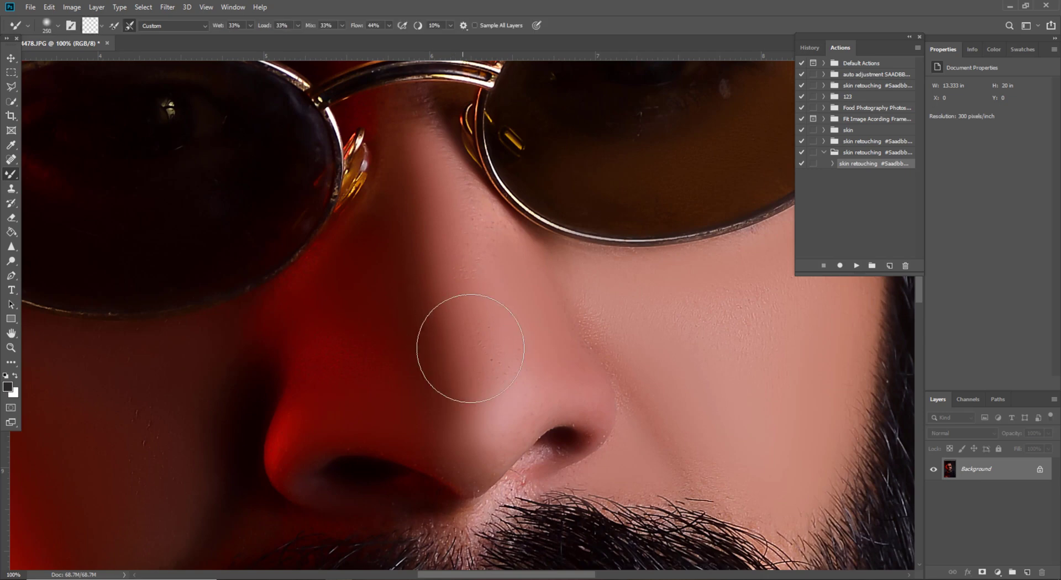
{"action": "key", "text": "bracketleft"}
{"action": "key", "text": "bracketleft"}
{"action": "key", "text": "bracketleft"}
{"action": "key", "text": "bracketleft"}
{"action": "key", "text": "bracketright"}
{"action": "left_click", "coordinate": [11, 348]}
{"action": "right_click", "coordinate": [485, 268]}
{"action": "left_click", "coordinate": [495, 273]}
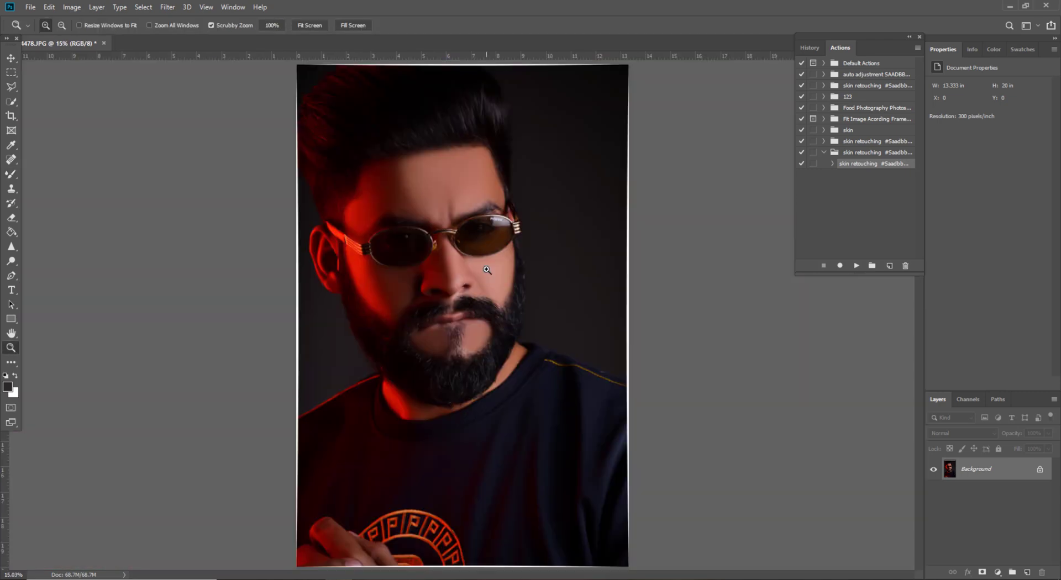
Open the milky black preset file from the desktop to import it into Exposure X6, replacing the existing copy.
{"action": "left_click", "coordinate": [1010, 6]}
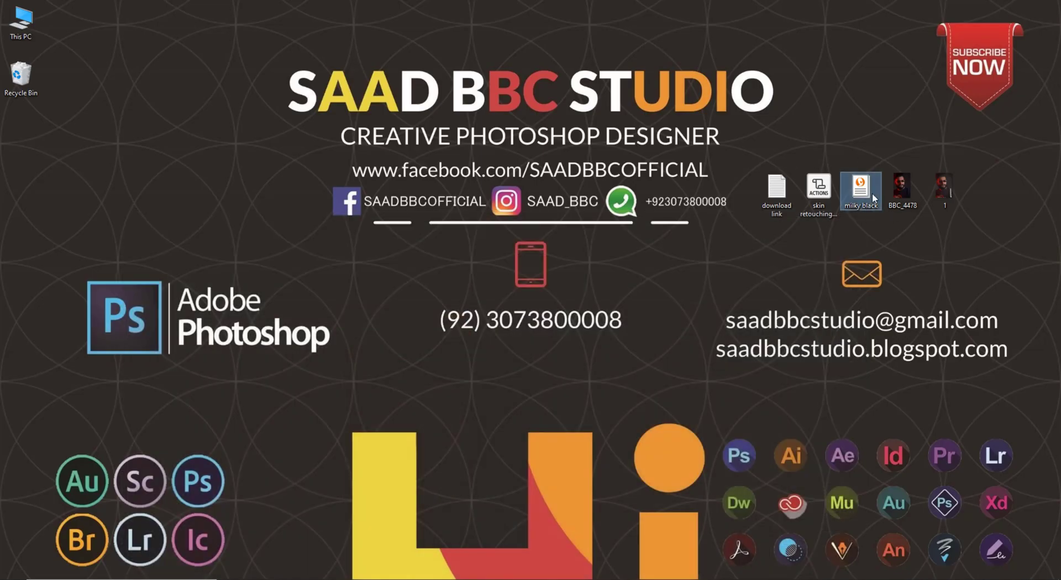
{"action": "right_click", "coordinate": [864, 205]}
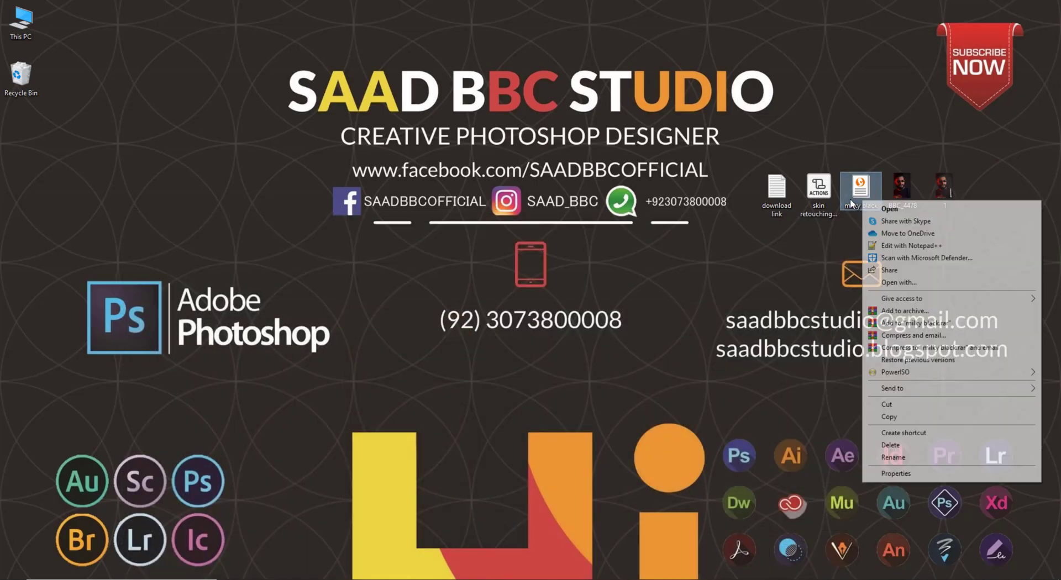
{"action": "left_click", "coordinate": [891, 209]}
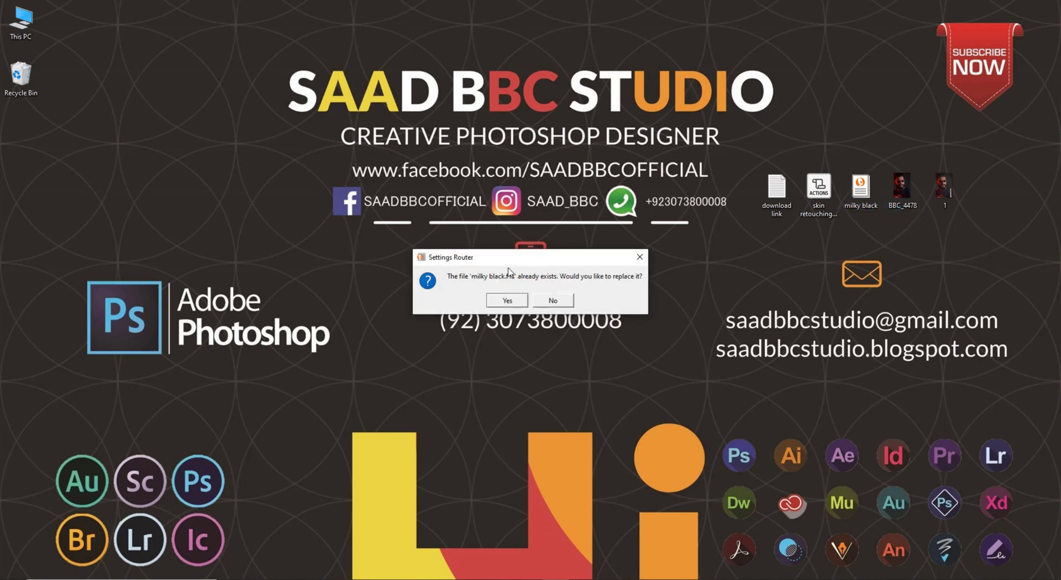
{"action": "left_click", "coordinate": [508, 301]}
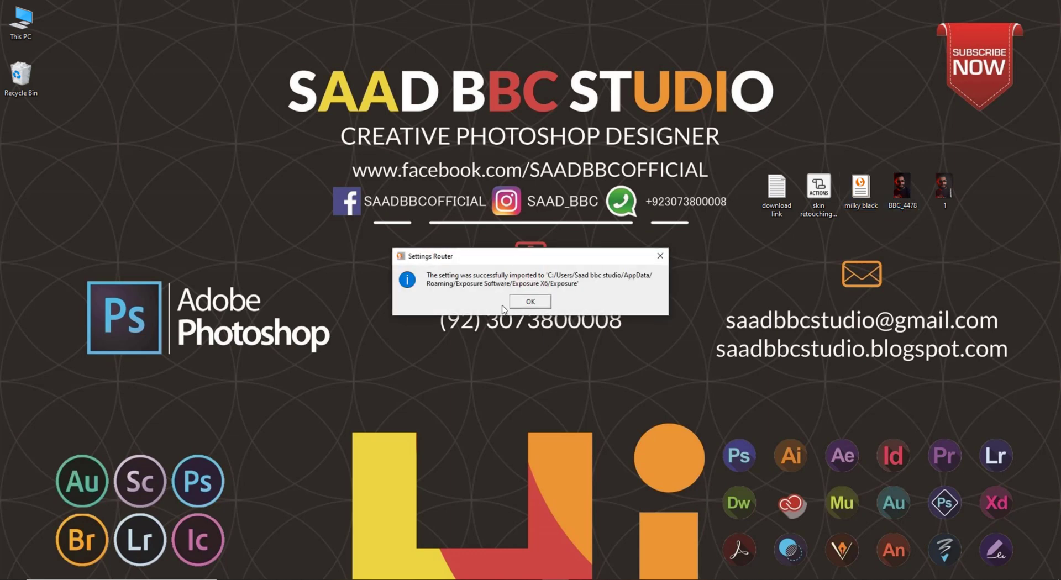
{"action": "left_click", "coordinate": [522, 304]}
Switch to Photoshop, open the retouched portrait in the Exposure X6 filter, and reset the look it loads with.
{"action": "left_click", "coordinate": [409, 579]}
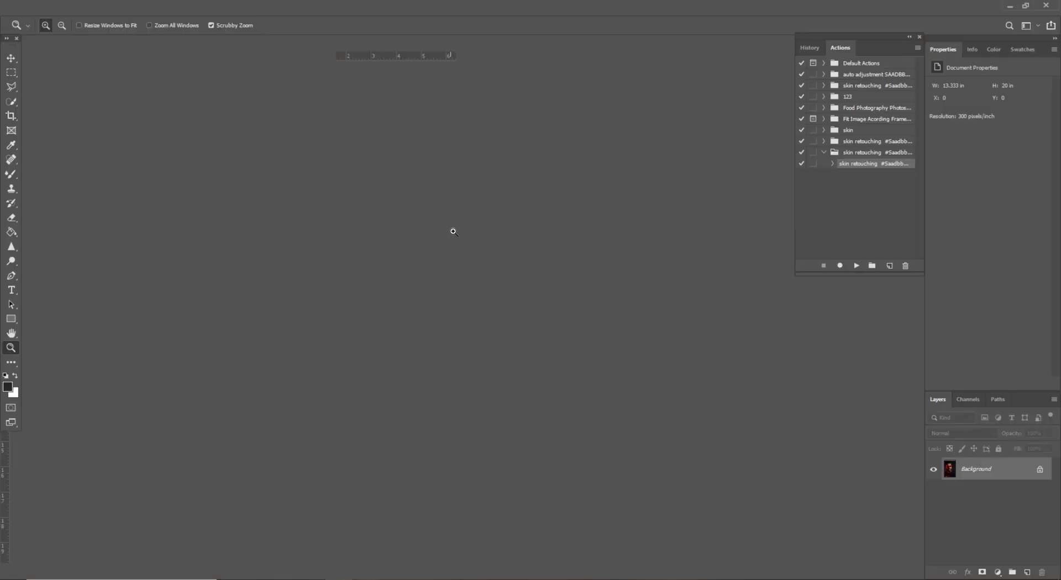
{"action": "left_click", "coordinate": [431, 187]}
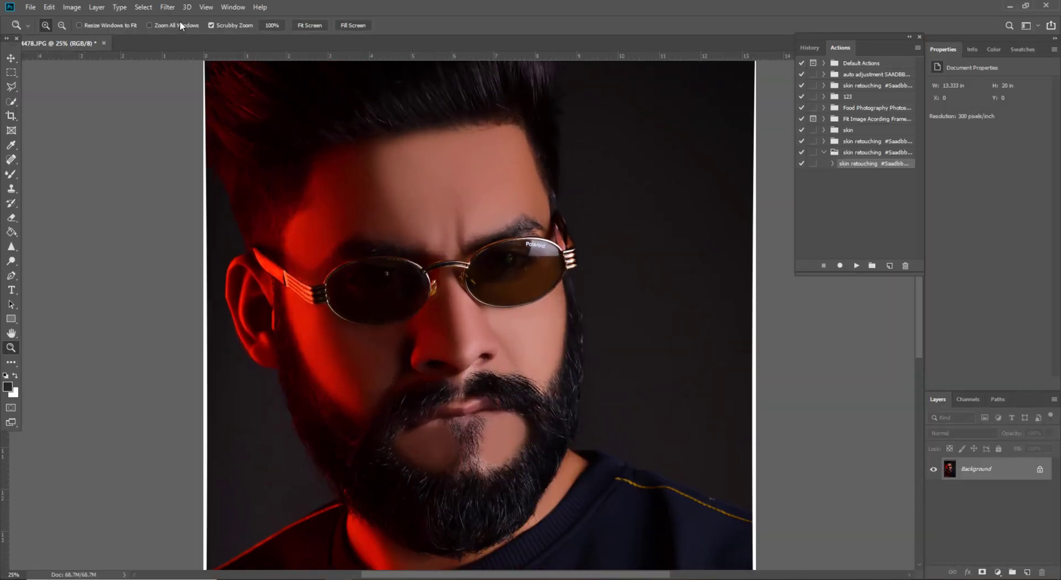
{"action": "left_click", "coordinate": [167, 6]}
{"action": "mouse_move", "coordinate": [257, 257]}
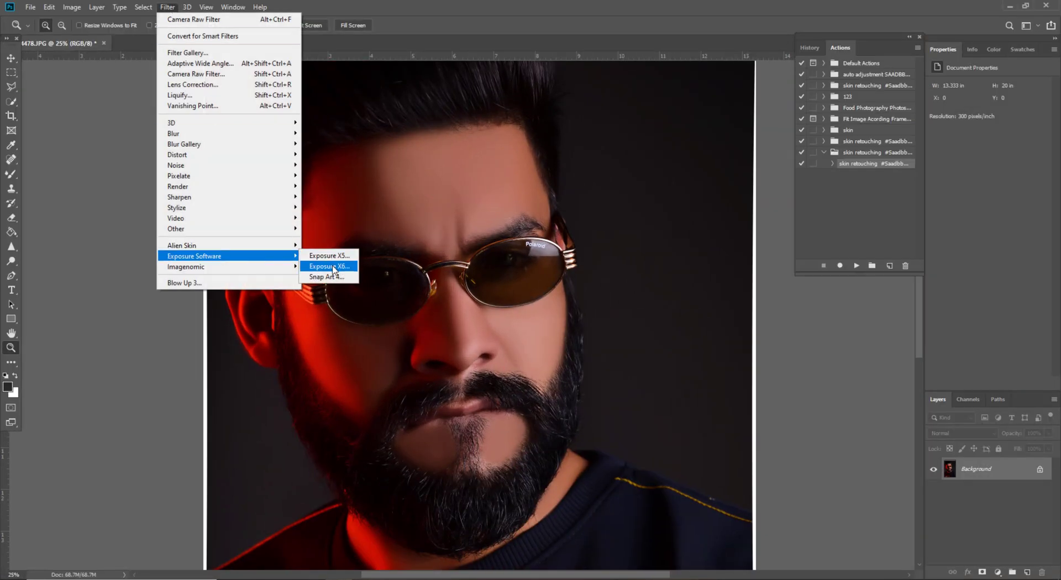
{"action": "left_click", "coordinate": [333, 266]}
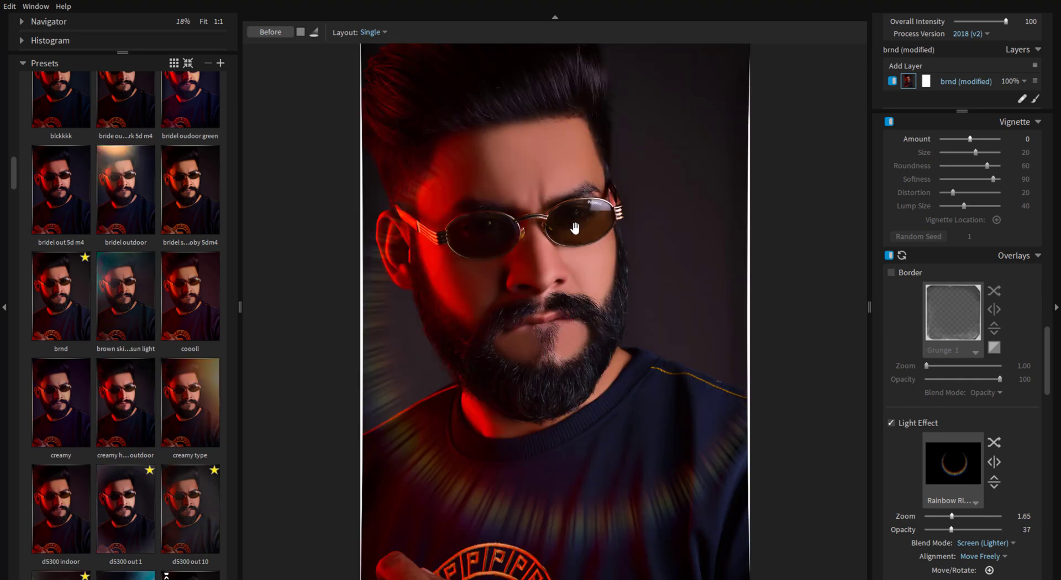
{"action": "left_click", "coordinate": [11, 7]}
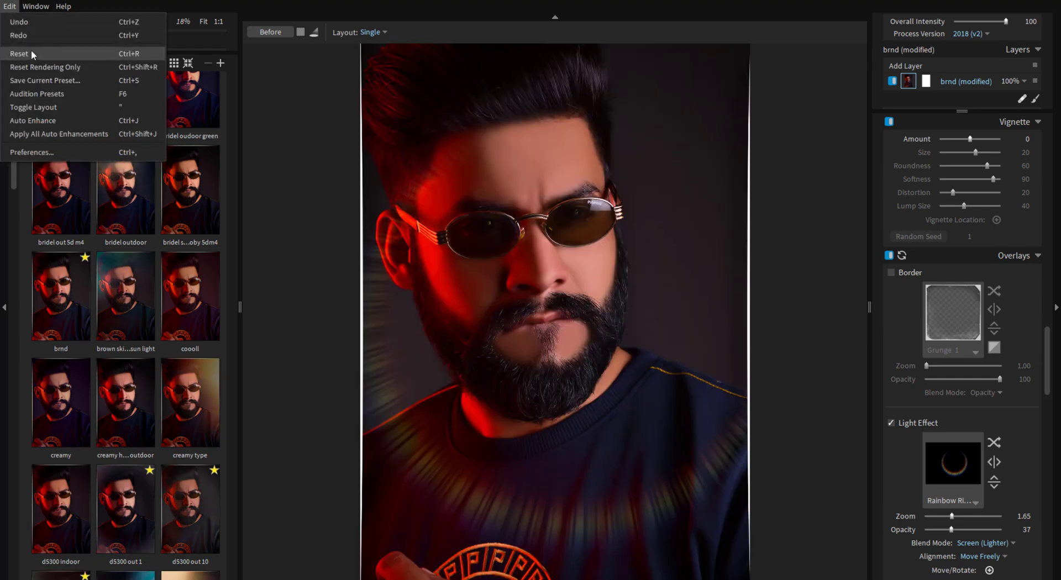
{"action": "left_click", "coordinate": [128, 54]}
Find the milky black preset in the preset library and apply it to the portrait.
{"action": "scroll", "coordinate": [166, 271], "scroll_direction": "down", "scroll_amount": 2}
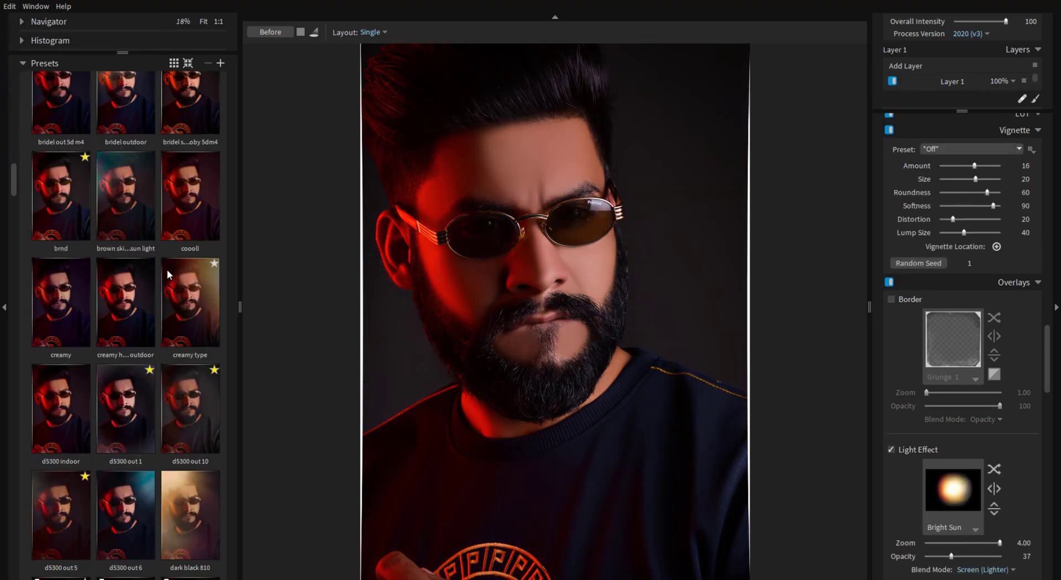
{"action": "left_click", "coordinate": [167, 270]}
{"action": "scroll", "coordinate": [171, 283], "scroll_direction": "down", "scroll_amount": 5}
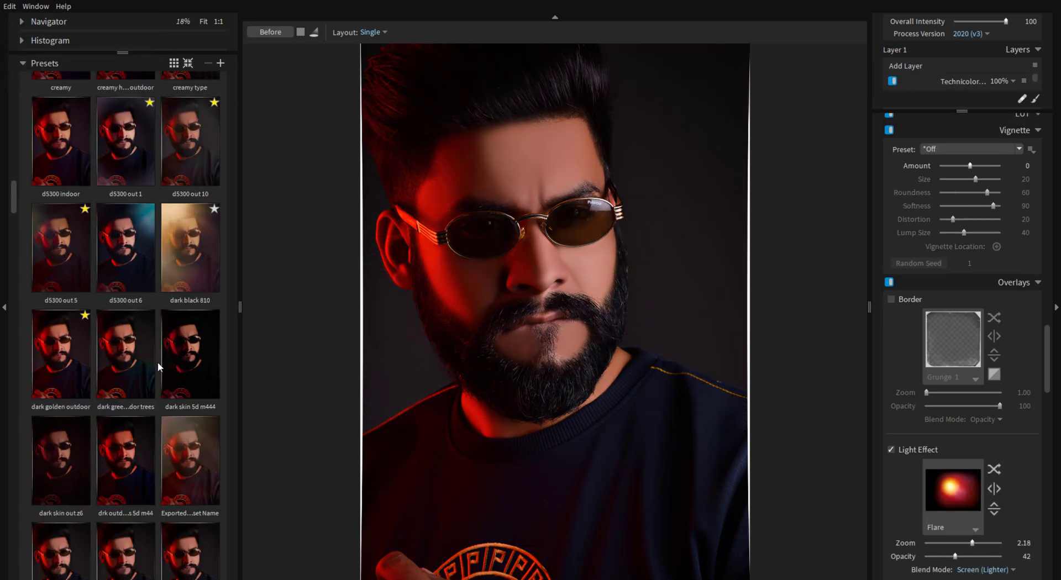
{"action": "scroll", "coordinate": [158, 357], "scroll_direction": "down", "scroll_amount": 6}
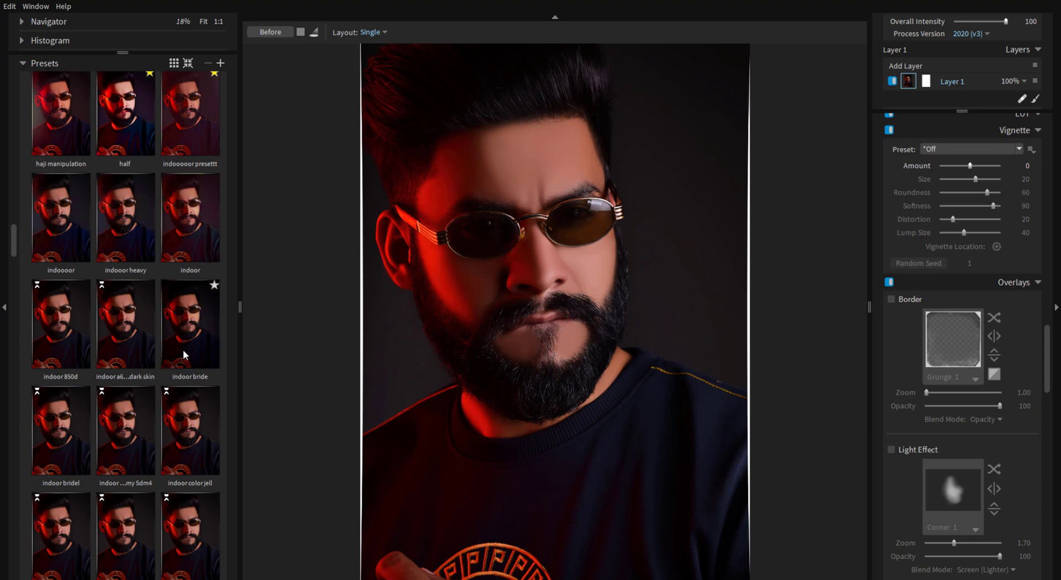
{"action": "scroll", "coordinate": [184, 349], "scroll_direction": "down", "scroll_amount": 5}
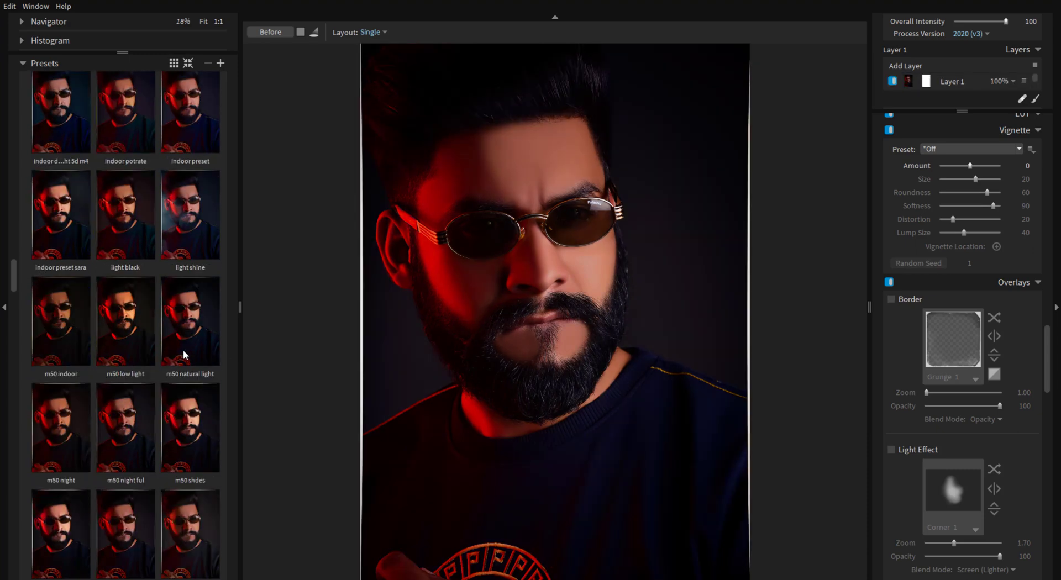
{"action": "scroll", "coordinate": [183, 350], "scroll_direction": "down", "scroll_amount": 6}
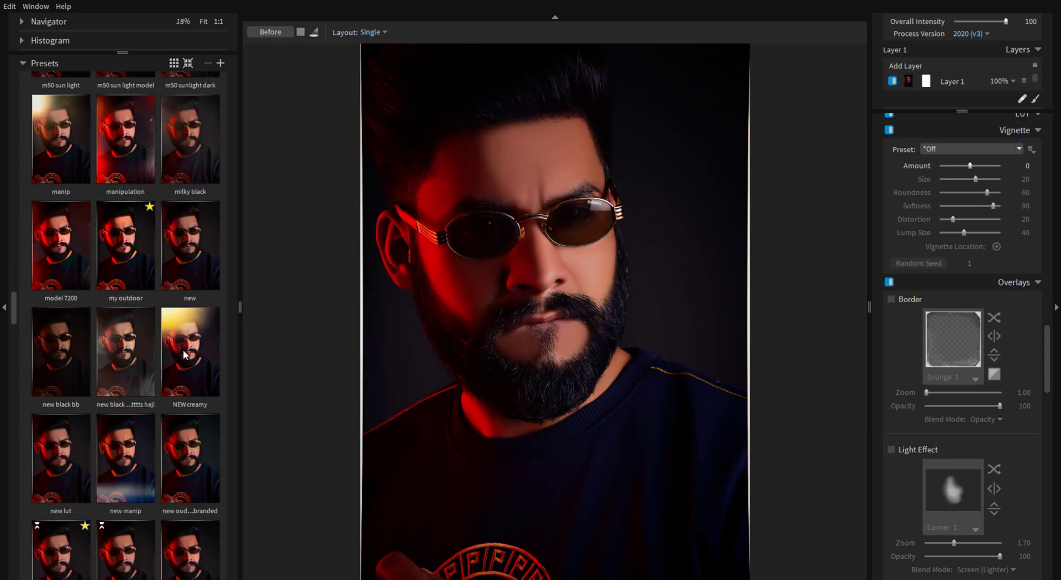
{"action": "scroll", "coordinate": [127, 277], "scroll_direction": "up", "scroll_amount": 1}
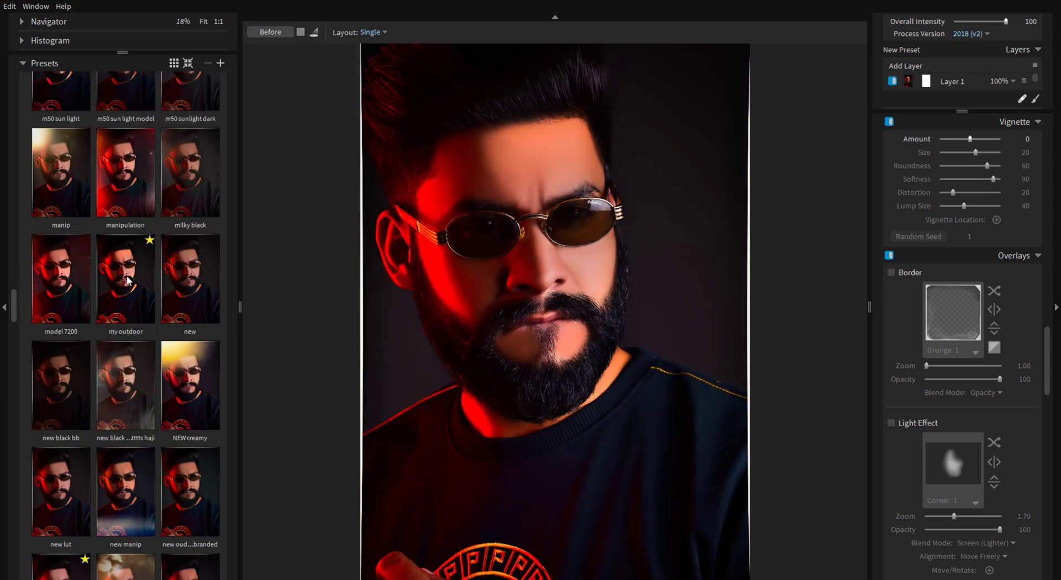
{"action": "scroll", "coordinate": [127, 279], "scroll_direction": "up", "scroll_amount": 1}
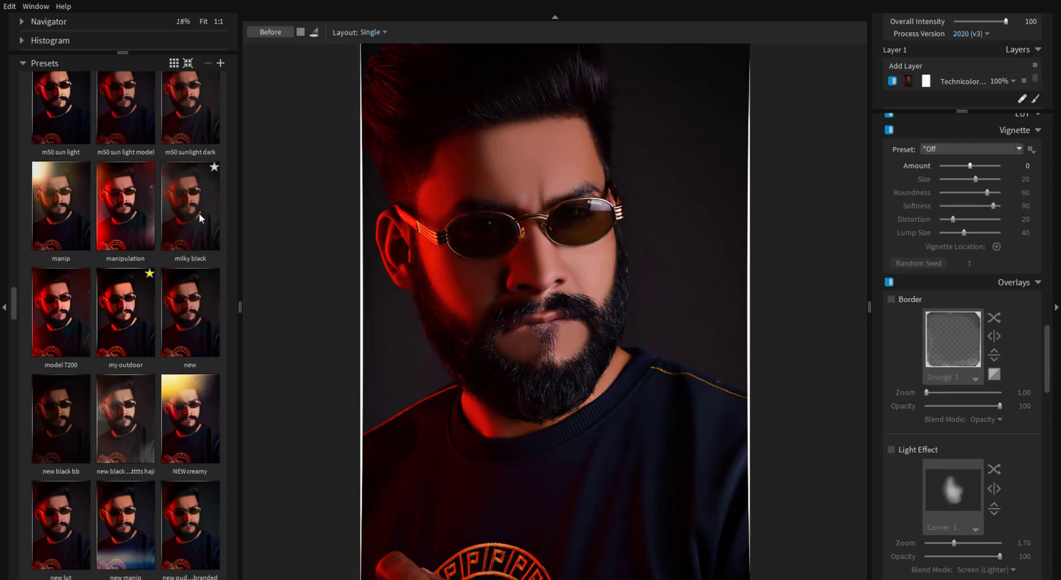
{"action": "left_click", "coordinate": [201, 211]}
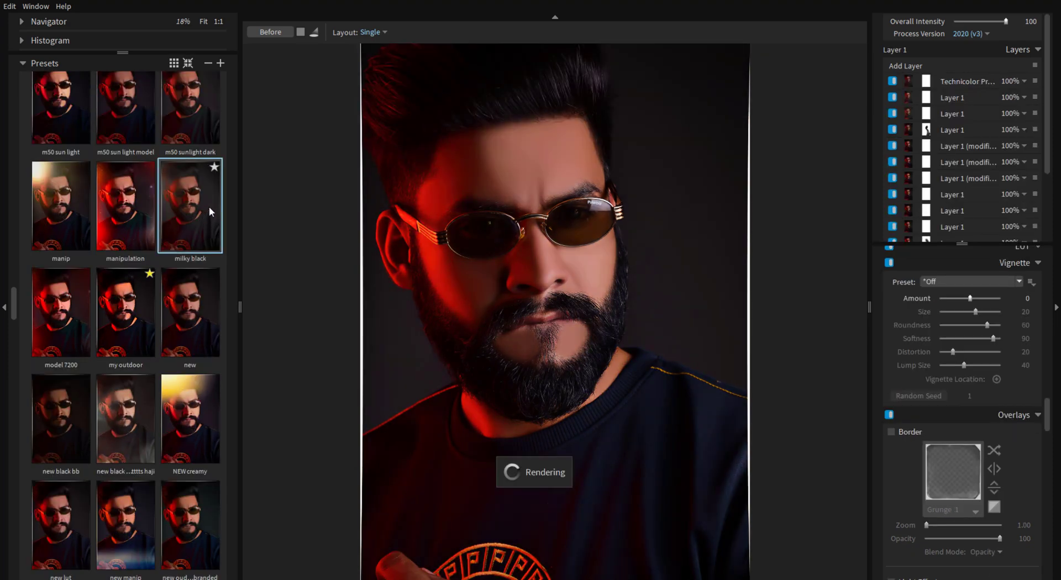
Switch off the preset's two layers that have painted masks, leaving the bottom two layers enabled.
{"action": "scroll", "coordinate": [654, 246], "scroll_direction": "down", "scroll_amount": 1}
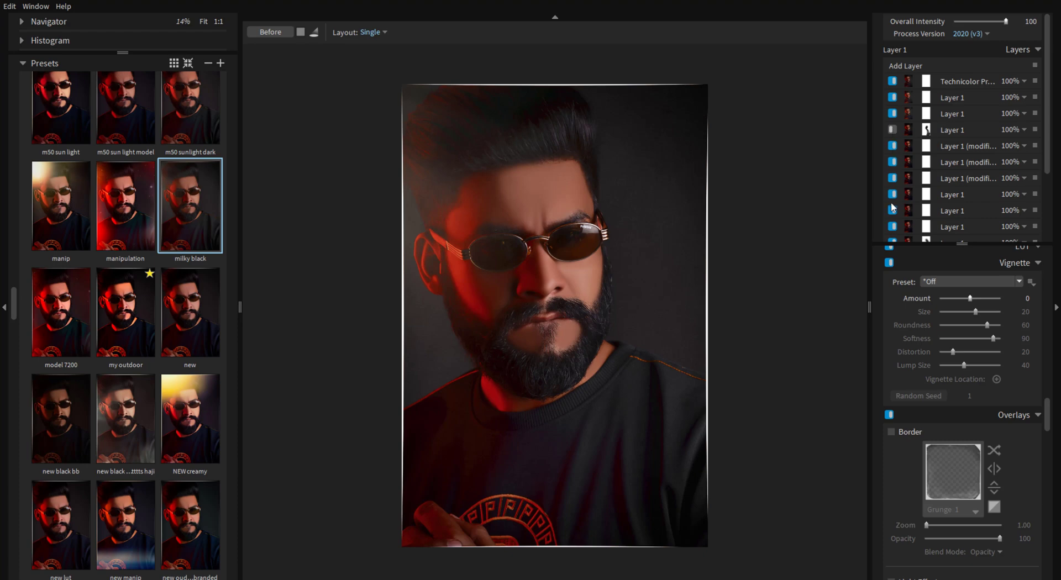
{"action": "scroll", "coordinate": [910, 197], "scroll_direction": "down", "scroll_amount": 1}
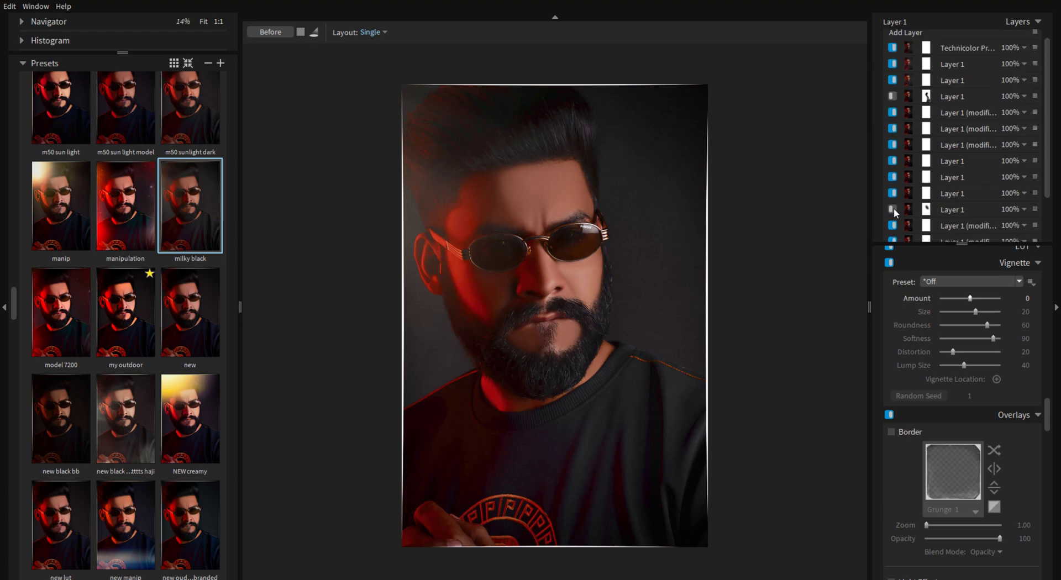
{"action": "scroll", "coordinate": [931, 155], "scroll_direction": "up", "scroll_amount": 1}
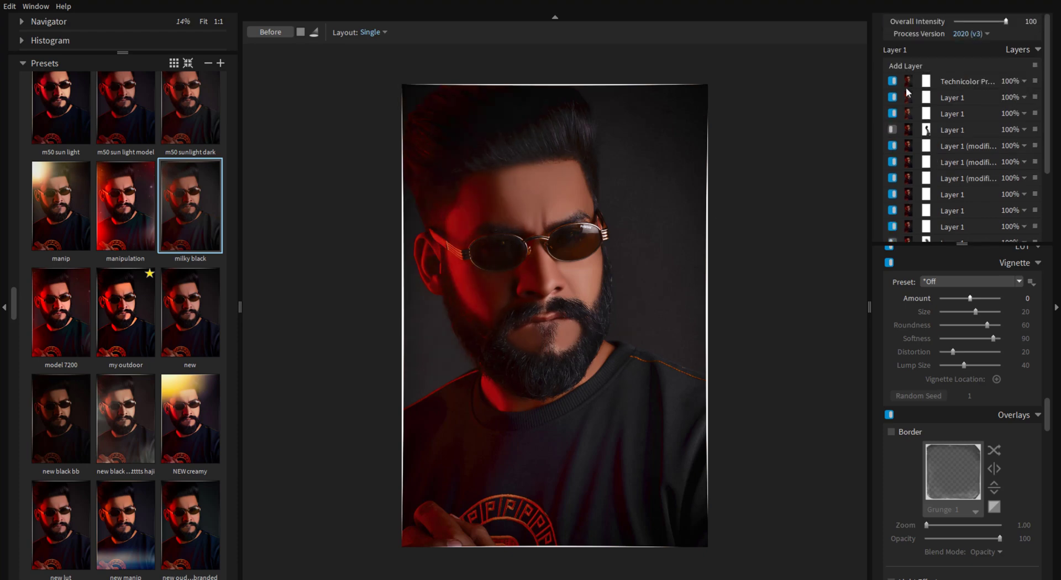
{"action": "scroll", "coordinate": [910, 226], "scroll_direction": "down", "scroll_amount": 3}
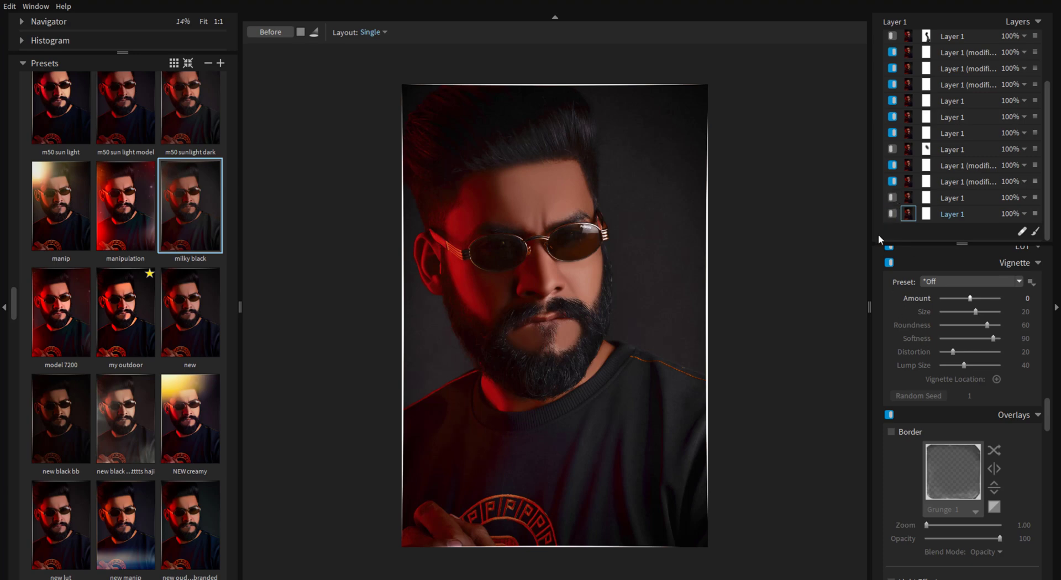
{"action": "left_click", "coordinate": [892, 198]}
Apply the Milky Blacks tone curve preset to the bottom layer.
{"action": "scroll", "coordinate": [960, 446], "scroll_direction": "down", "scroll_amount": 8}
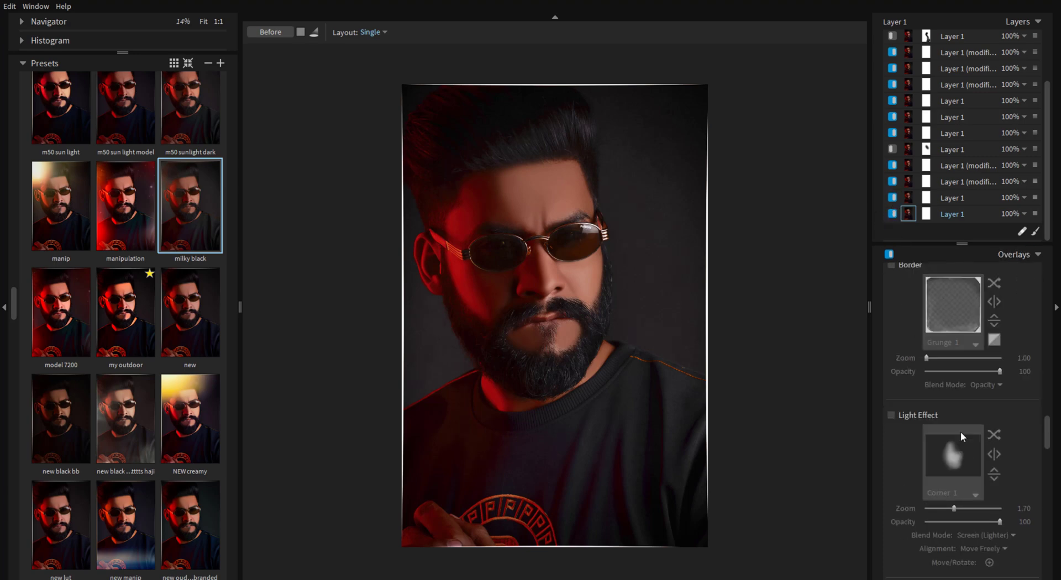
{"action": "scroll", "coordinate": [951, 403], "scroll_direction": "down", "scroll_amount": 5}
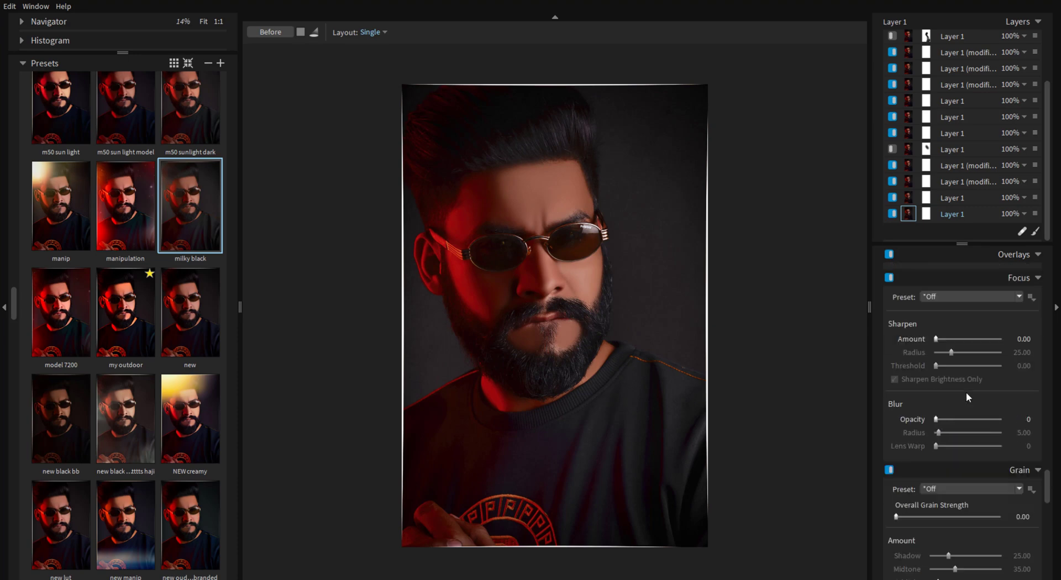
{"action": "scroll", "coordinate": [966, 393], "scroll_direction": "up", "scroll_amount": 12}
{"action": "scroll", "coordinate": [970, 393], "scroll_direction": "up", "scroll_amount": 10}
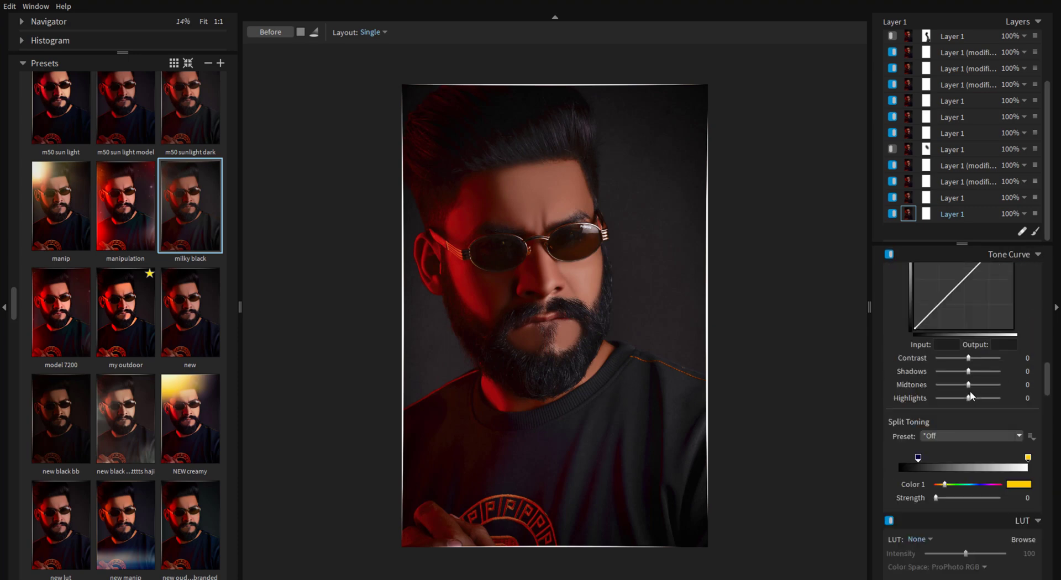
{"action": "left_click", "coordinate": [963, 304]}
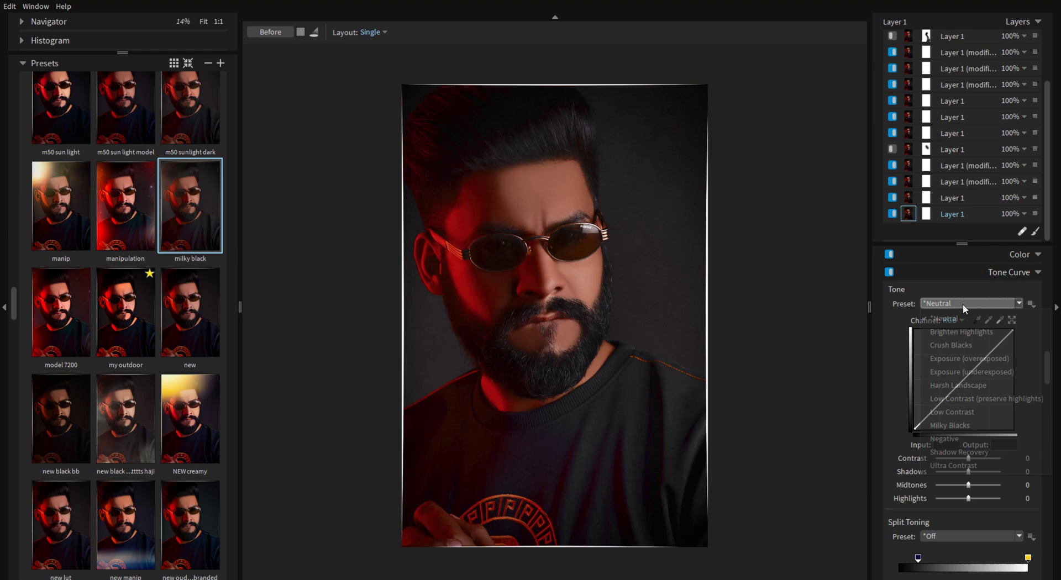
{"action": "left_click", "coordinate": [964, 425]}
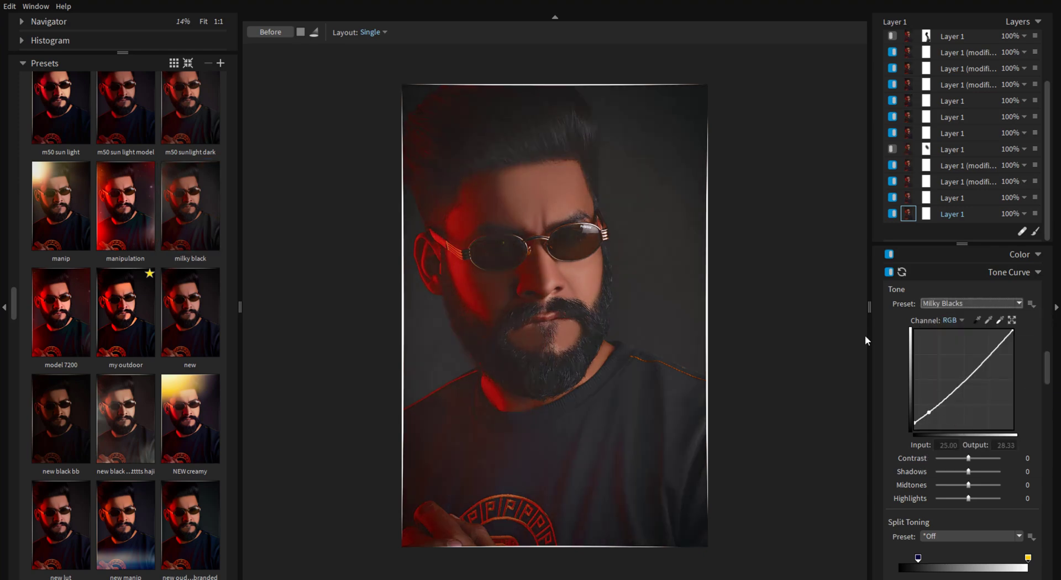
Set the overall intensity to 70, apply the Exposure X6 result to the portrait, and fit the image on screen.
{"action": "key", "text": "ctrl+equal"}
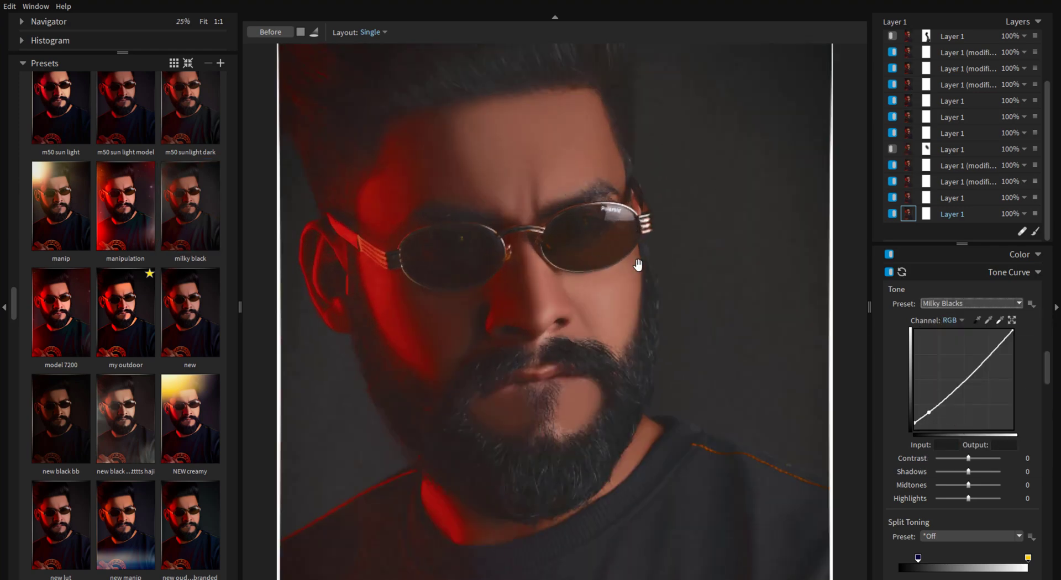
{"action": "scroll", "coordinate": [970, 373], "scroll_direction": "up", "scroll_amount": 3}
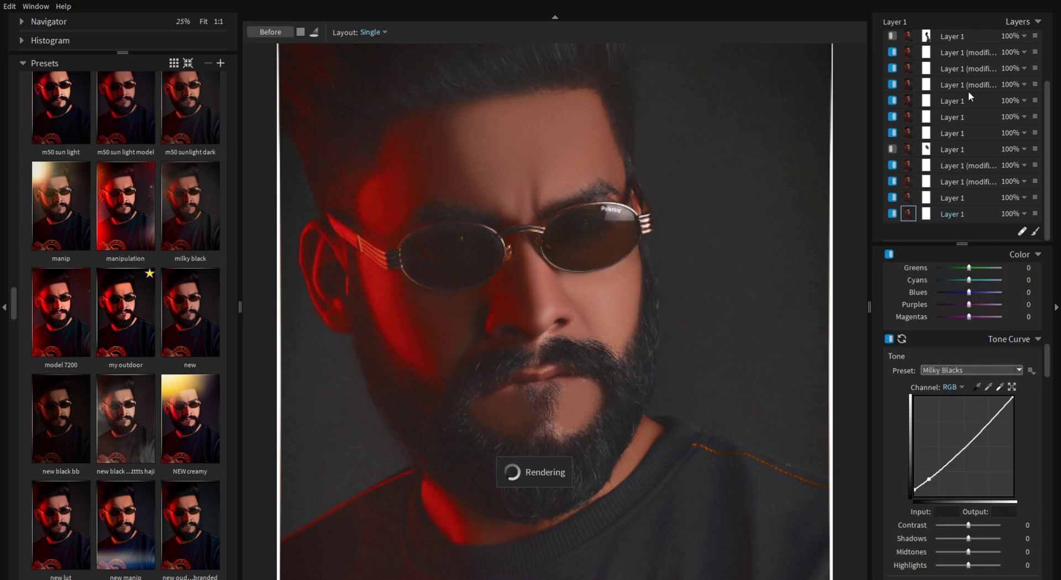
{"action": "scroll", "coordinate": [969, 91], "scroll_direction": "up", "scroll_amount": 3}
{"action": "left_click_drag", "start_coordinate": [997, 21], "coordinate": [991, 22]}
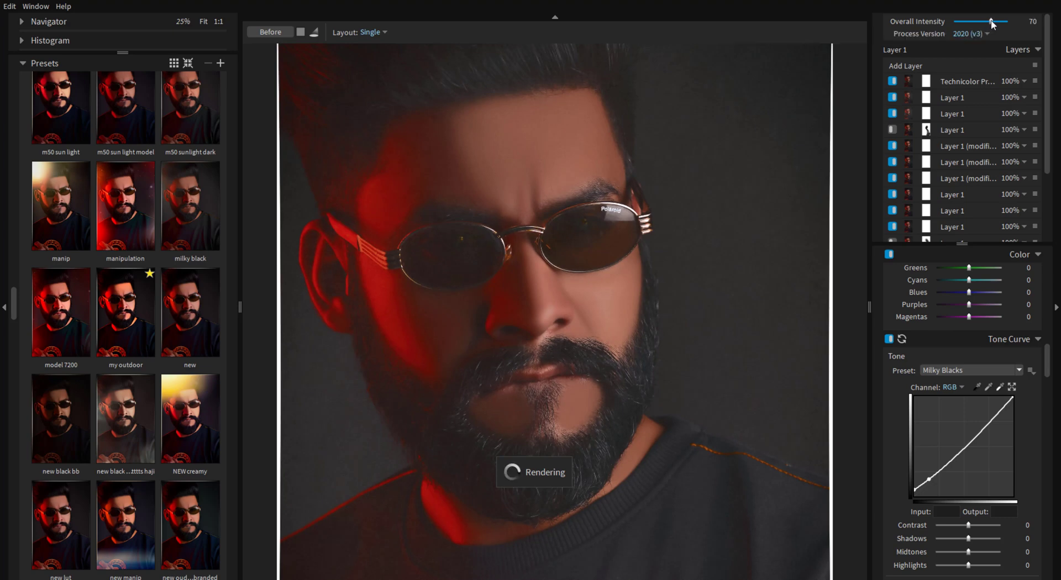
{"action": "left_click", "coordinate": [619, 155]}
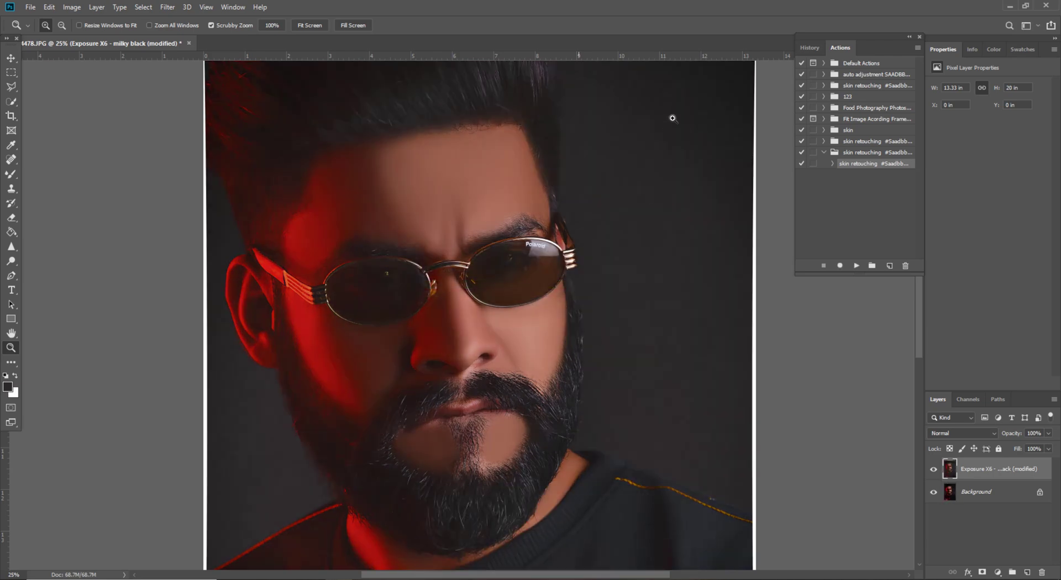
{"action": "right_click", "coordinate": [564, 242]}
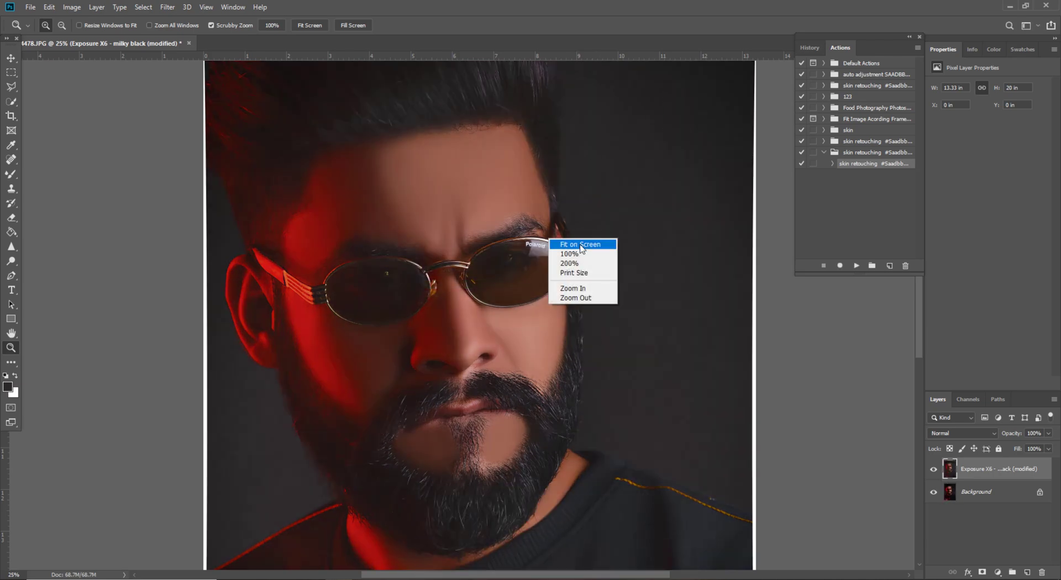
{"action": "left_click", "coordinate": [565, 243]}
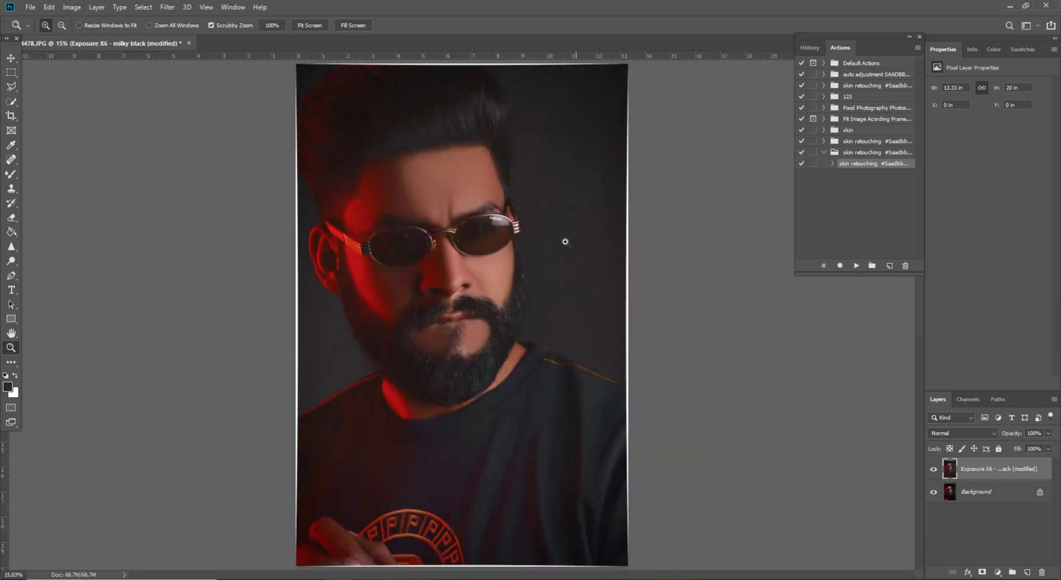
Open the Fast & Furious logo, learningwithsr (5).png, from the movie poster png folder inside BACKGROUND on drive D.
{"action": "left_click", "coordinate": [31, 8]}
{"action": "left_click", "coordinate": [46, 31]}
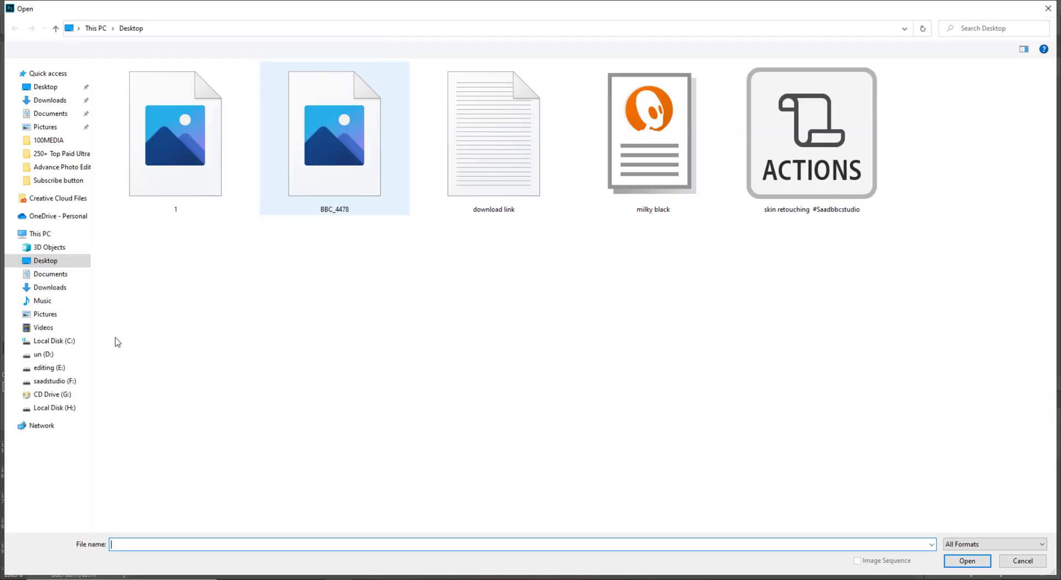
{"action": "left_click", "coordinate": [57, 355]}
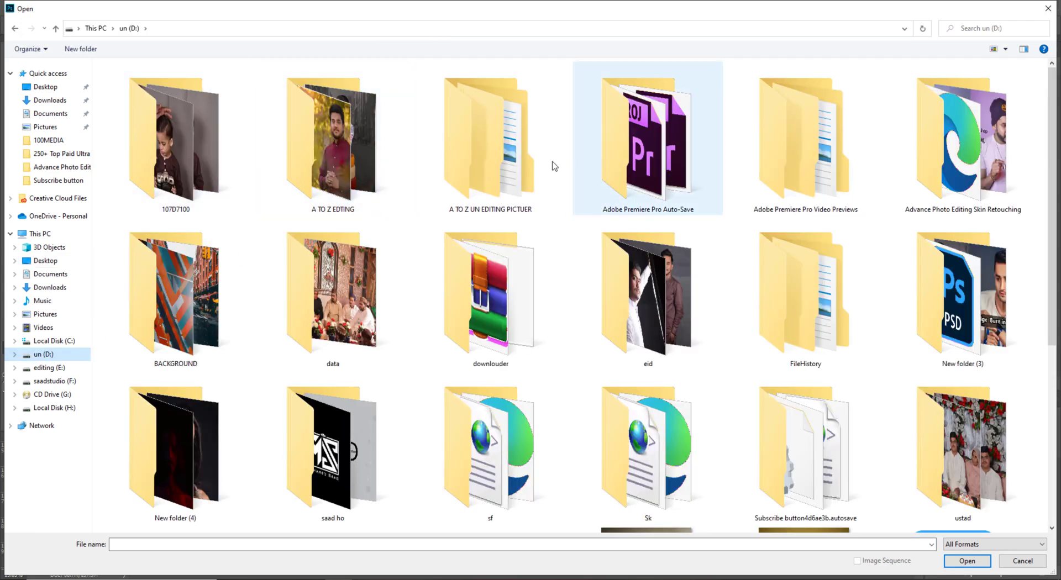
{"action": "double_click", "coordinate": [191, 283]}
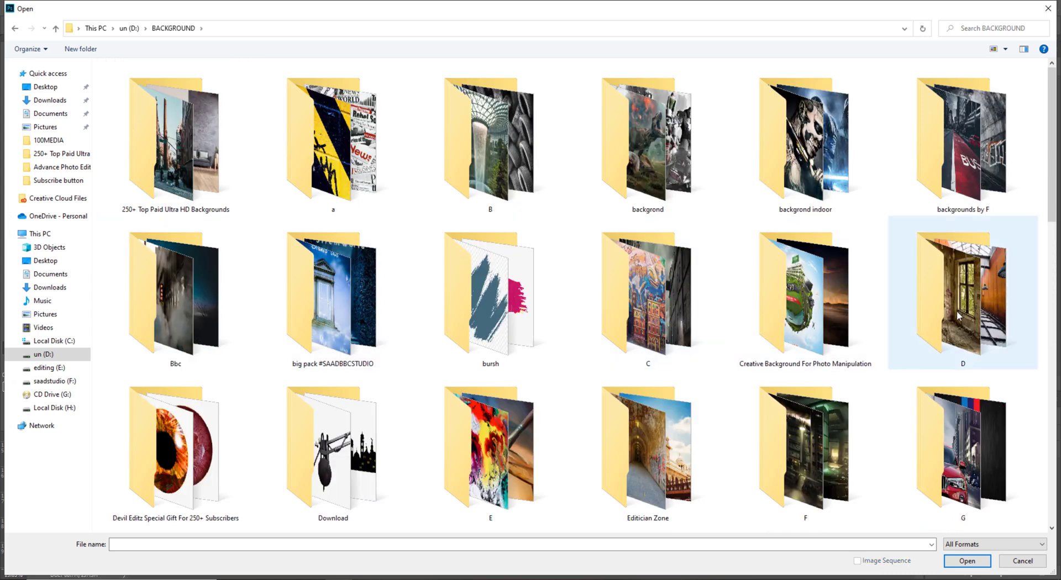
{"action": "scroll", "coordinate": [945, 317], "scroll_direction": "down", "scroll_amount": 5}
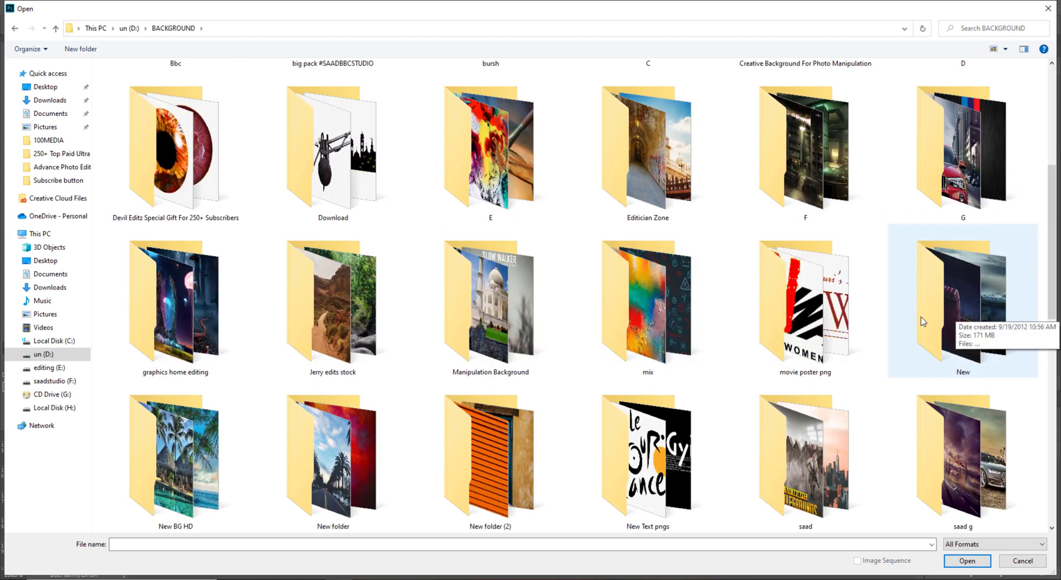
{"action": "double_click", "coordinate": [824, 318]}
{"action": "scroll", "coordinate": [888, 325], "scroll_direction": "down", "scroll_amount": 5}
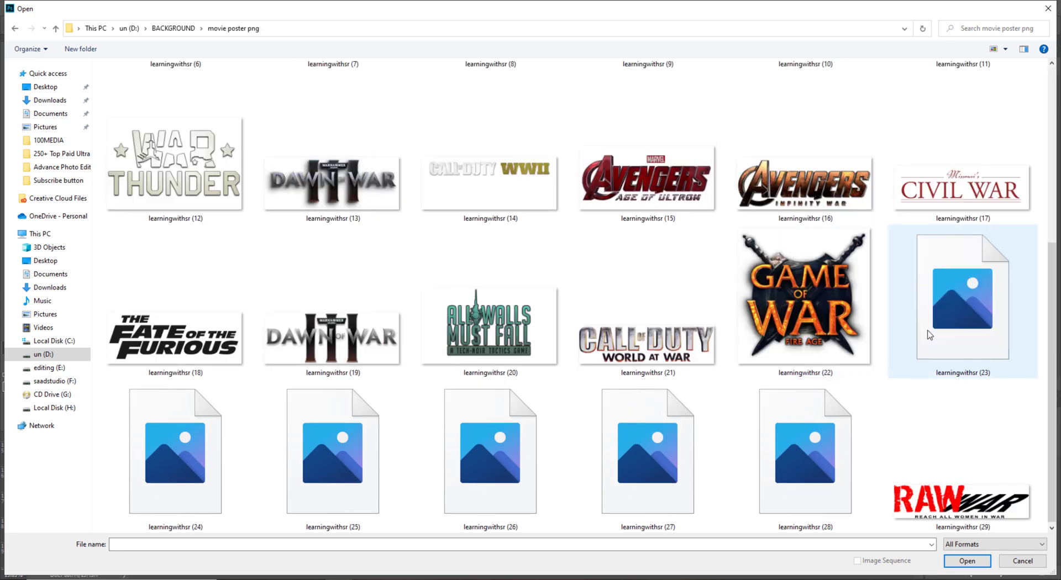
{"action": "scroll", "coordinate": [841, 430], "scroll_direction": "up", "scroll_amount": 5}
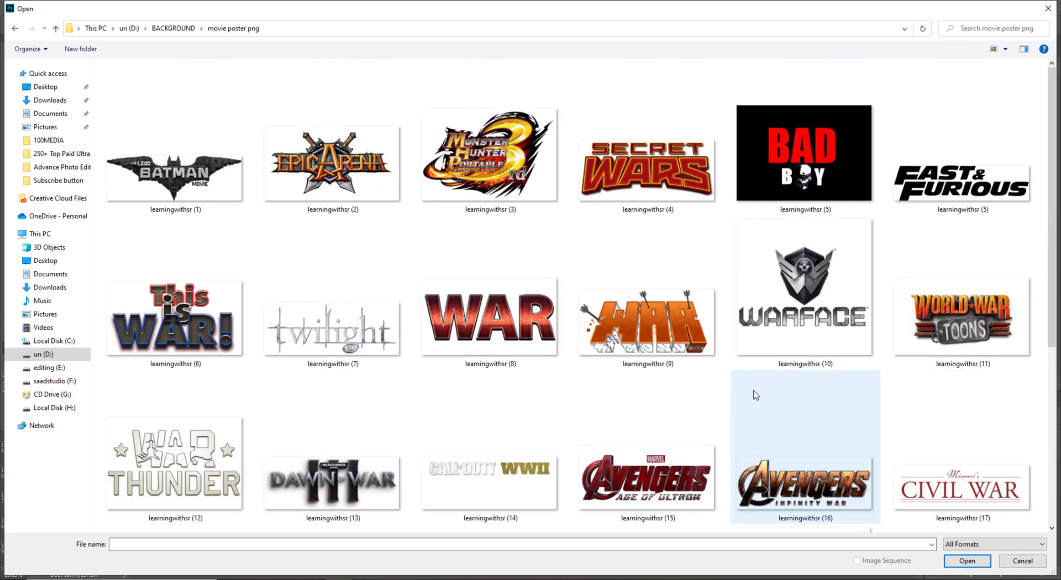
{"action": "double_click", "coordinate": [947, 210]}
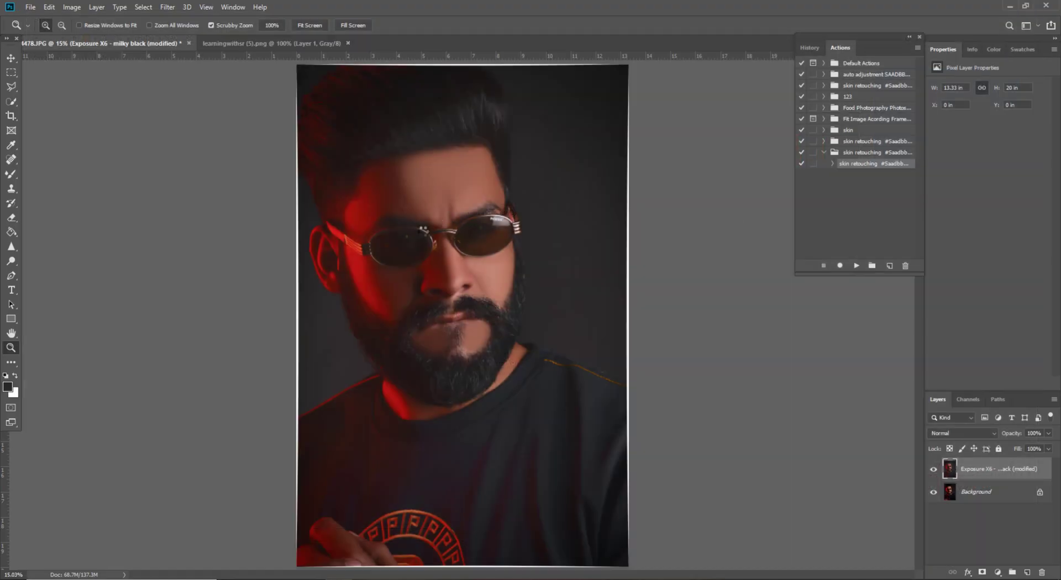
Outline the word FURIOUS in the Fast & Furious logo with a closed Polygonal Lasso selection.
{"action": "left_click", "coordinate": [12, 75]}
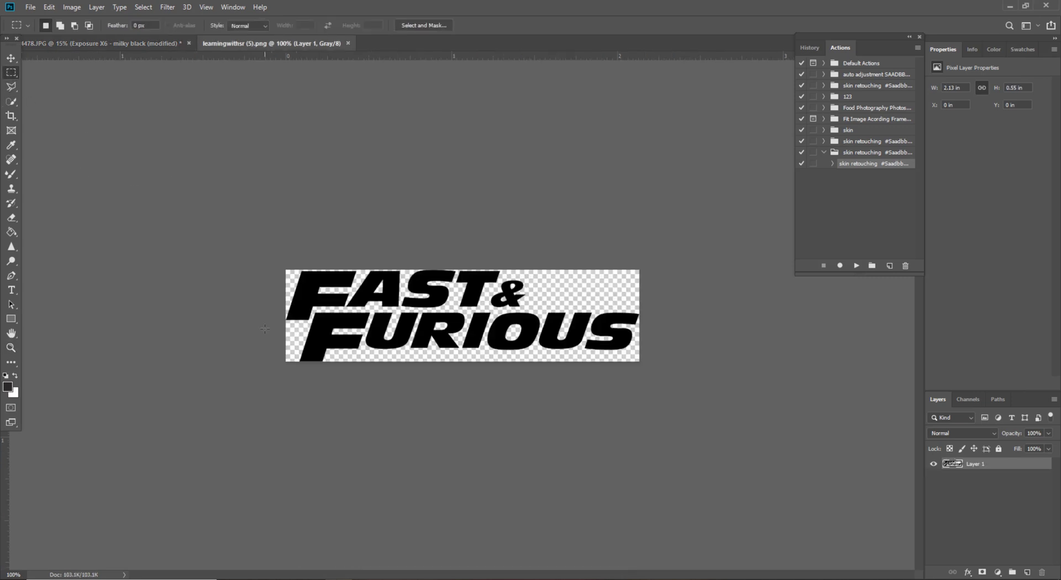
{"action": "left_click", "coordinate": [11, 87]}
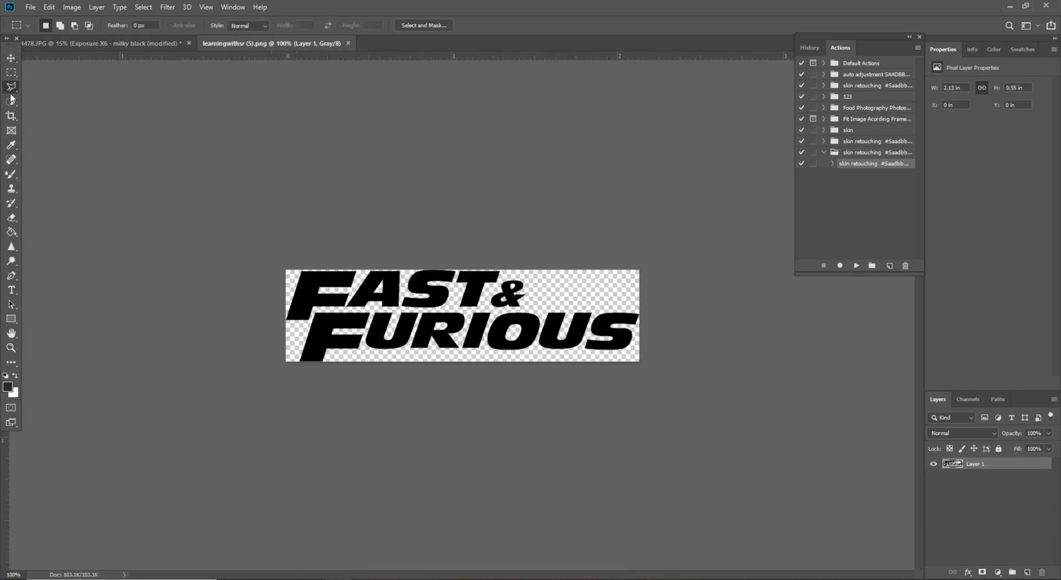
{"action": "left_click", "coordinate": [286, 362]}
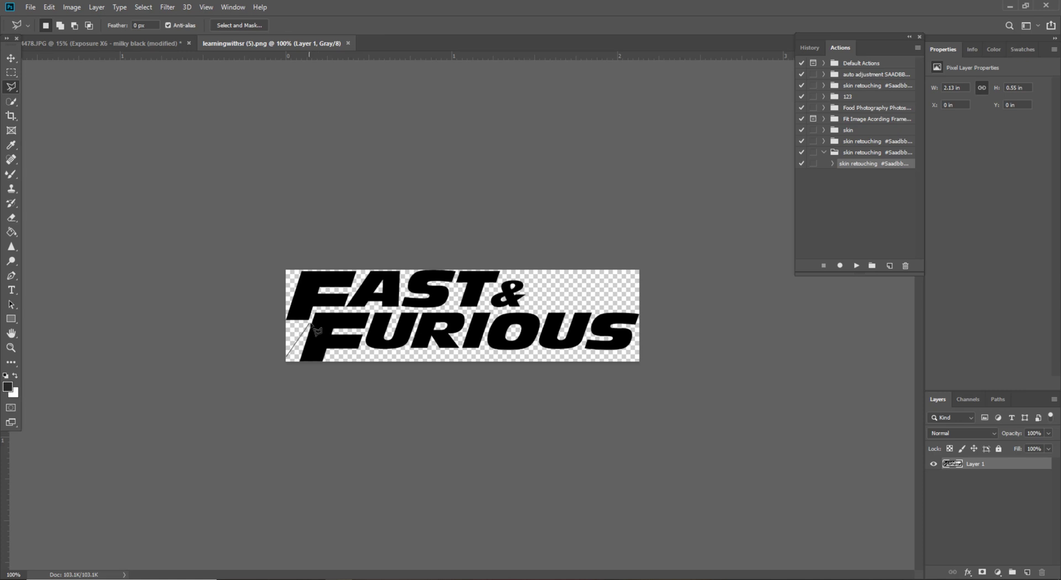
{"action": "left_click", "coordinate": [313, 312]}
{"action": "left_click", "coordinate": [689, 309]}
{"action": "left_click", "coordinate": [686, 363]}
{"action": "left_click", "coordinate": [626, 411]}
{"action": "left_click", "coordinate": [344, 423]}
{"action": "left_click", "coordinate": [295, 397]}
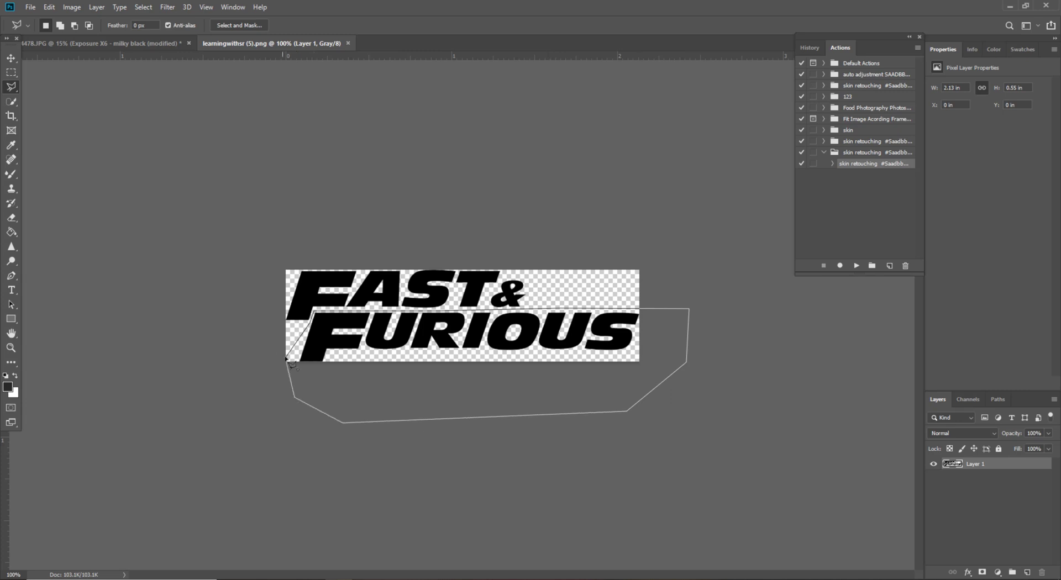
{"action": "left_click", "coordinate": [286, 360]}
Move the selected FURIOUS lettering into the portrait, turned vertical, about 10.67 in tall, along the photo's lower right edge.
{"action": "left_click", "coordinate": [11, 58]}
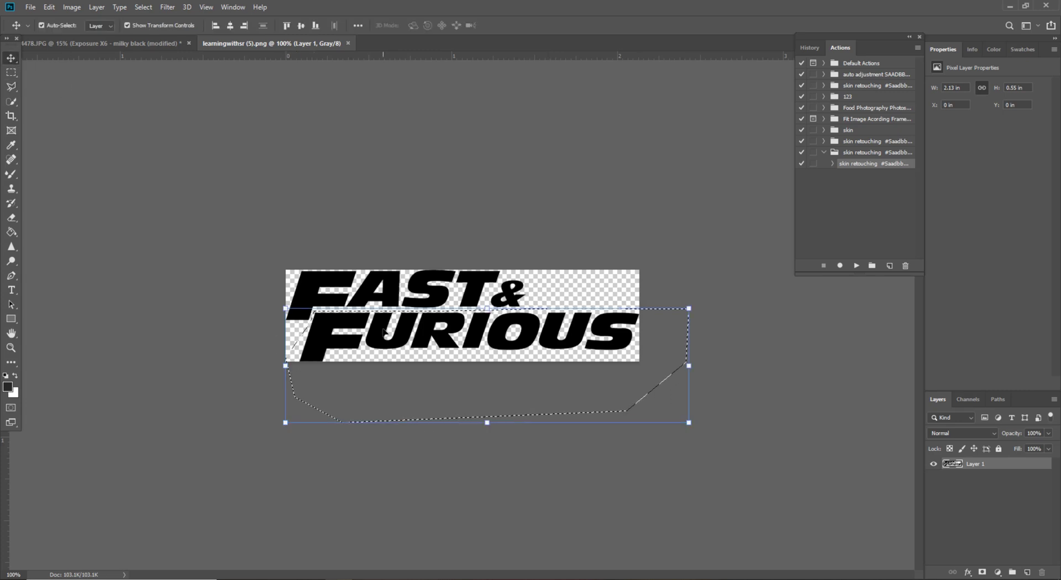
{"action": "left_click_drag", "start_coordinate": [384, 332], "coordinate": [367, 474]}
{"action": "left_click_drag", "start_coordinate": [460, 437], "coordinate": [504, 472]}
{"action": "left_click_drag", "start_coordinate": [504, 469], "coordinate": [599, 420]}
{"action": "left_click", "coordinate": [507, 27]}
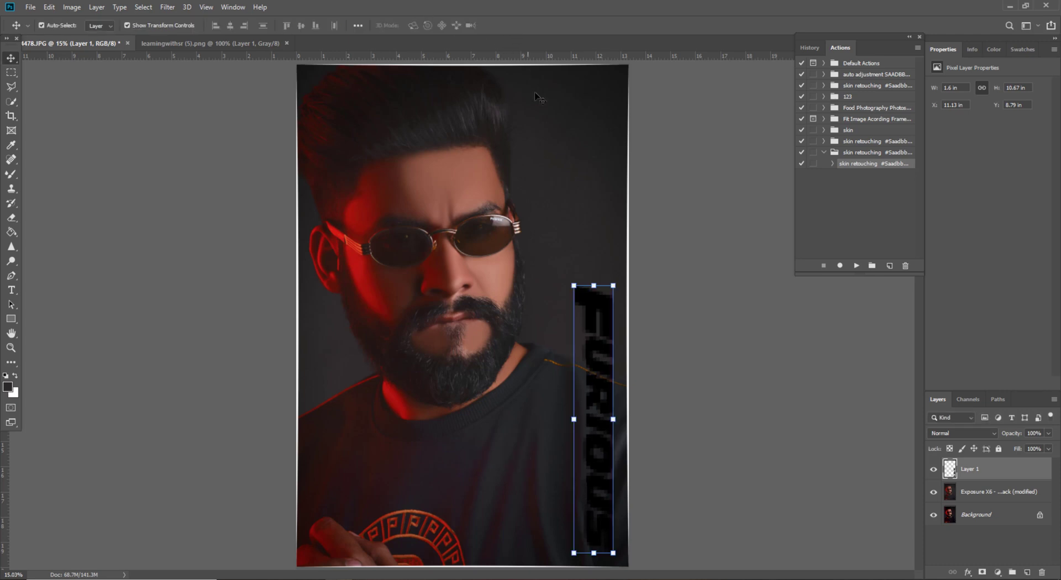
Turn the FURIOUS lettering white with Hue/Saturation by setting Lightness to +100.
{"action": "key", "text": "ctrl+u"}
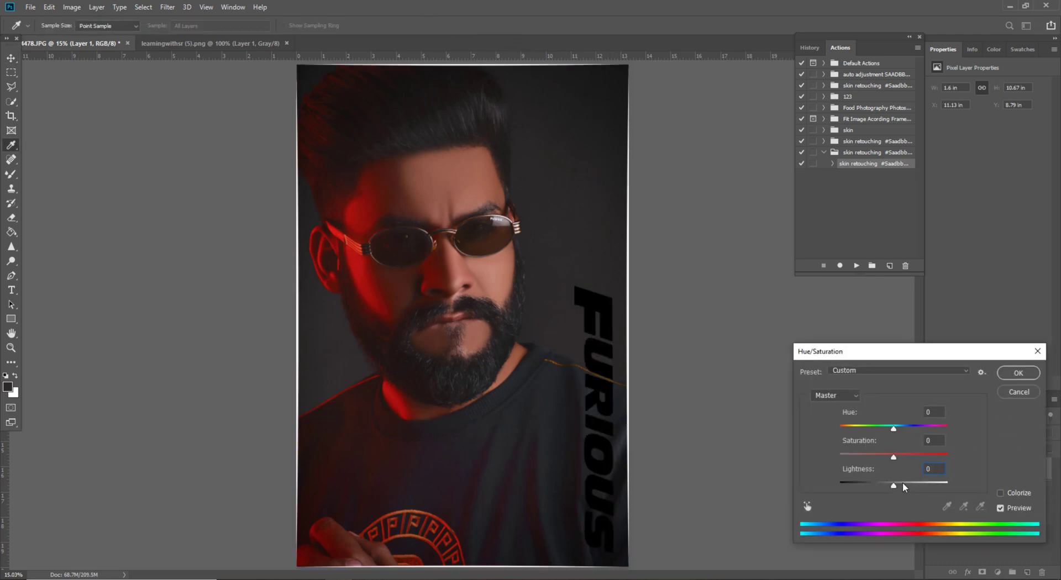
{"action": "left_click_drag", "start_coordinate": [903, 483], "coordinate": [957, 483]}
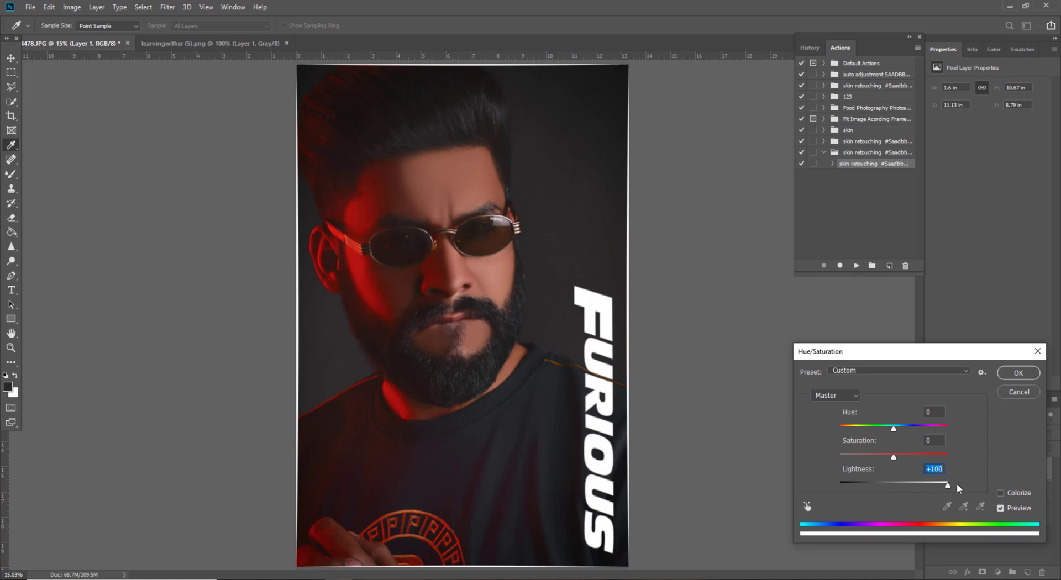
{"action": "left_click", "coordinate": [1018, 373]}
Open the recently used file my logo.psd.
{"action": "key", "text": "z"}
{"action": "right_click", "coordinate": [464, 313]}
{"action": "left_click", "coordinate": [513, 376]}
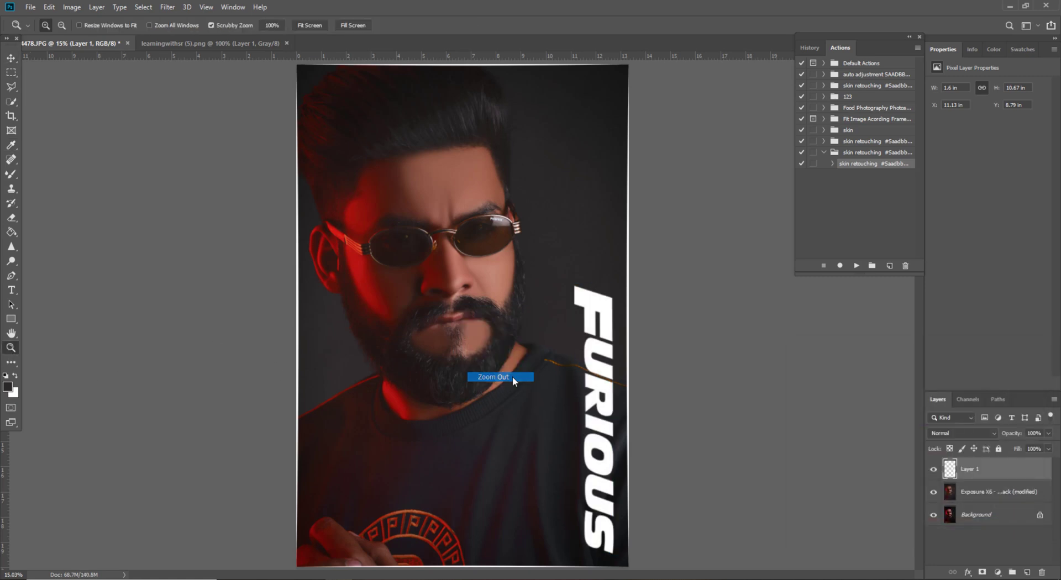
{"action": "left_click", "coordinate": [30, 7]}
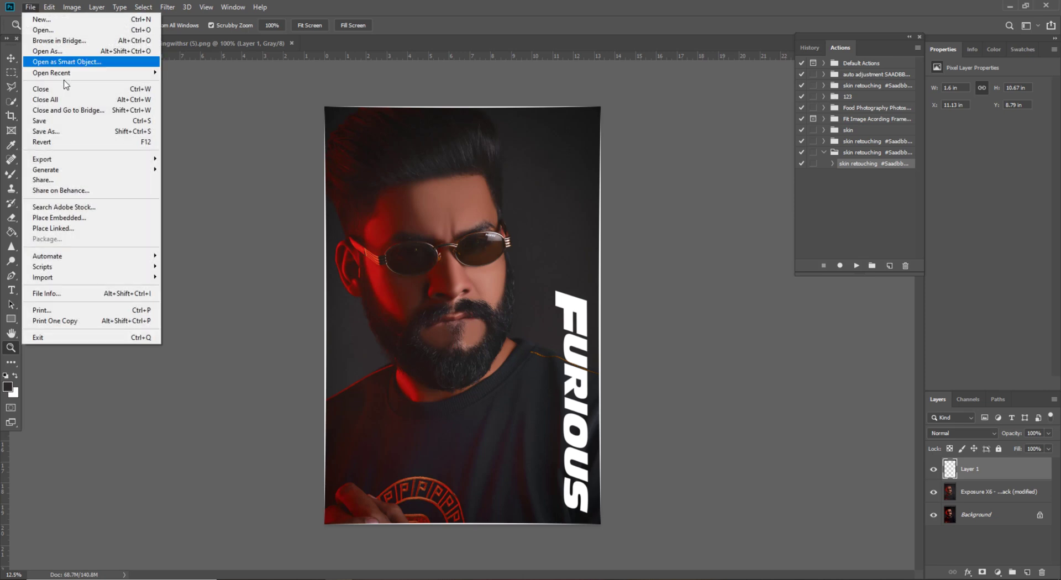
{"action": "mouse_move", "coordinate": [70, 74]}
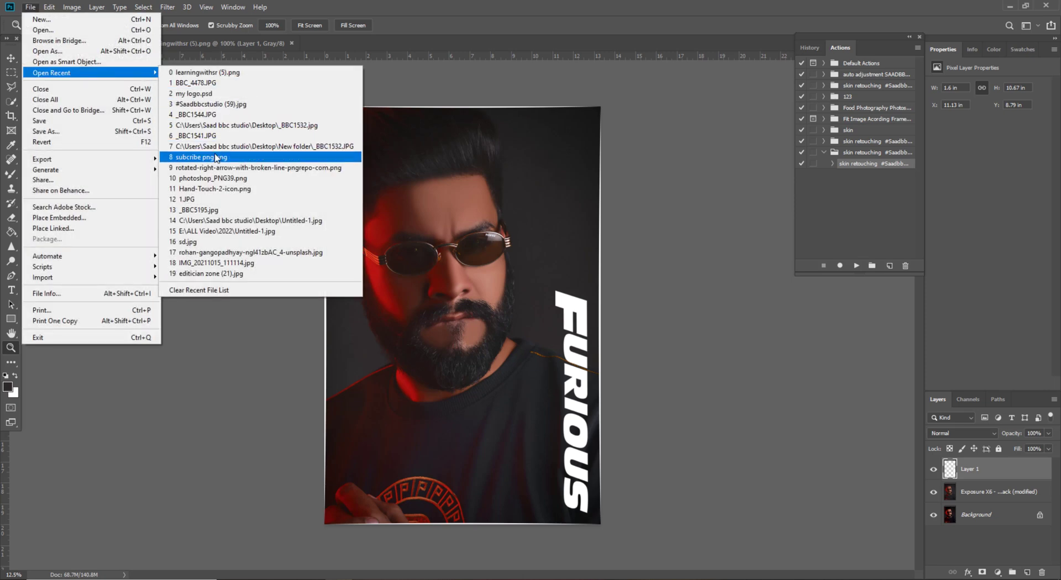
{"action": "left_click", "coordinate": [210, 93]}
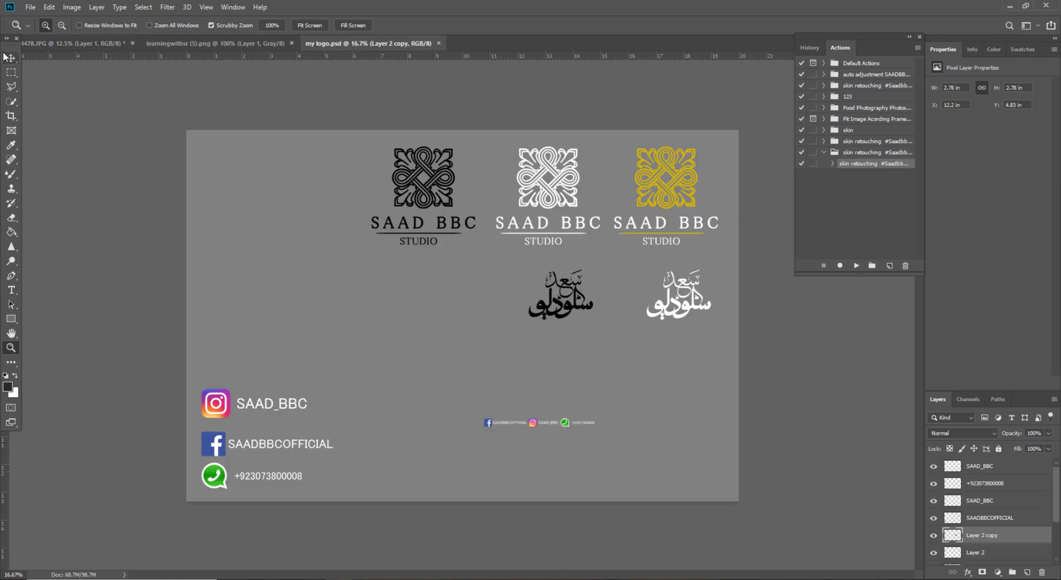
Copy the gold SAAD BBC Studio logo into the portrait, scaled to 23.10%, and place it in the photo's upper right corner.
{"action": "left_click", "coordinate": [9, 57]}
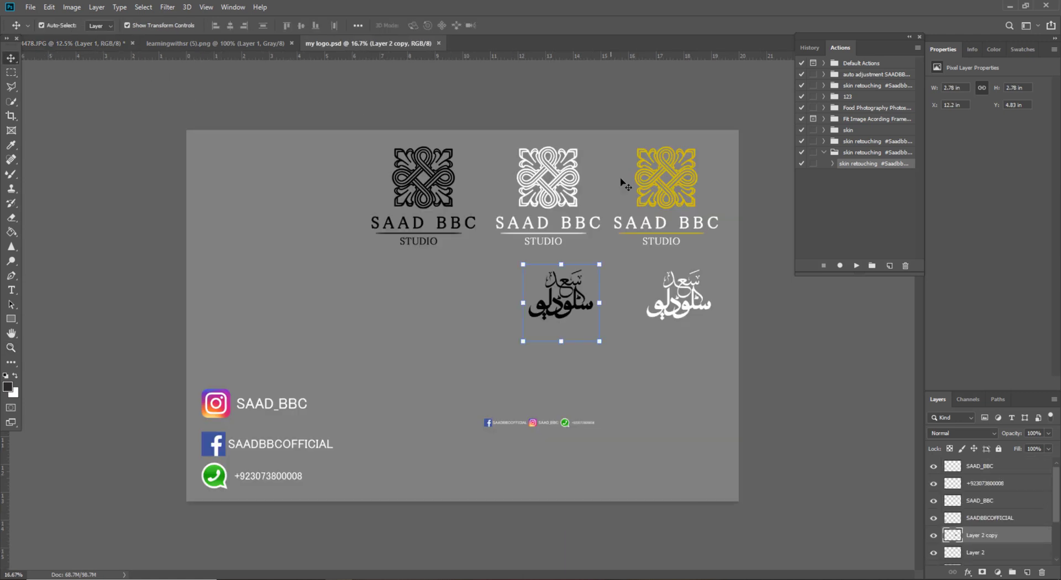
{"action": "left_click", "coordinate": [652, 232]}
{"action": "left_click_drag", "start_coordinate": [652, 232], "coordinate": [577, 135]}
{"action": "key", "text": "Left"}
{"action": "key", "text": "Left"}
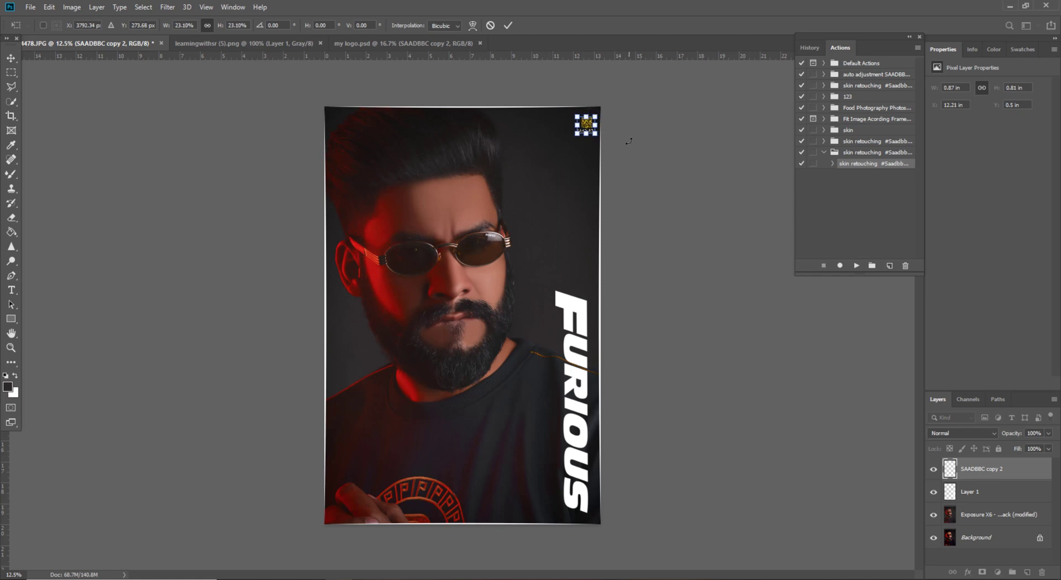
{"action": "key", "text": "Up"}
{"action": "key", "text": "Up"}
{"action": "key", "text": "Up"}
{"action": "key", "text": "Up"}
{"action": "key", "text": "Up"}
{"action": "key", "text": "Up"}
{"action": "key", "text": "Up"}
{"action": "key", "text": "Up"}
{"action": "key", "text": "Up"}
{"action": "left_click", "coordinate": [508, 25]}
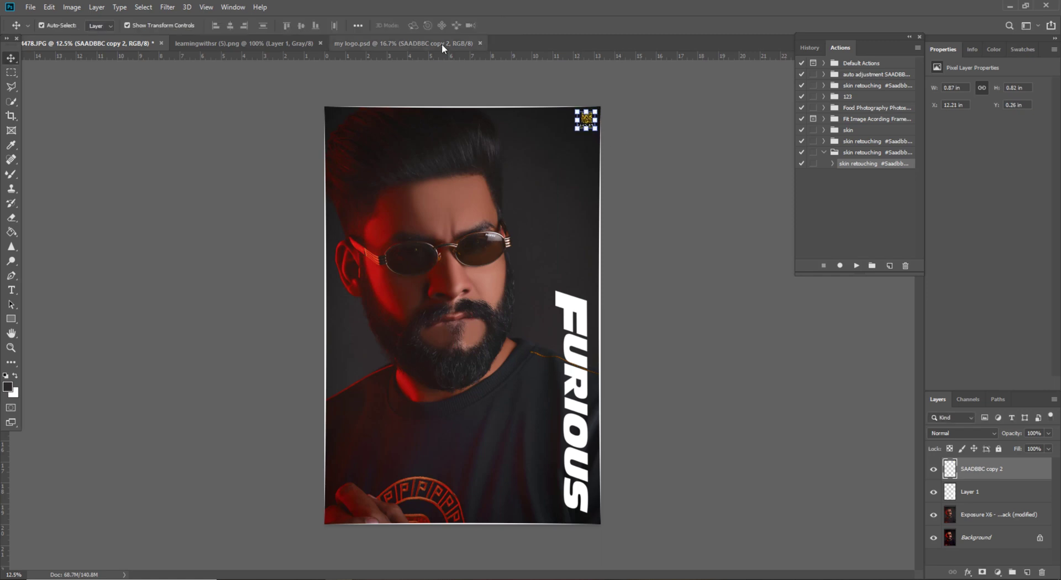
Copy the small social media contact strip from my logo.psd and place it at the centre of the portrait's bottom edge.
{"action": "left_click", "coordinate": [442, 43]}
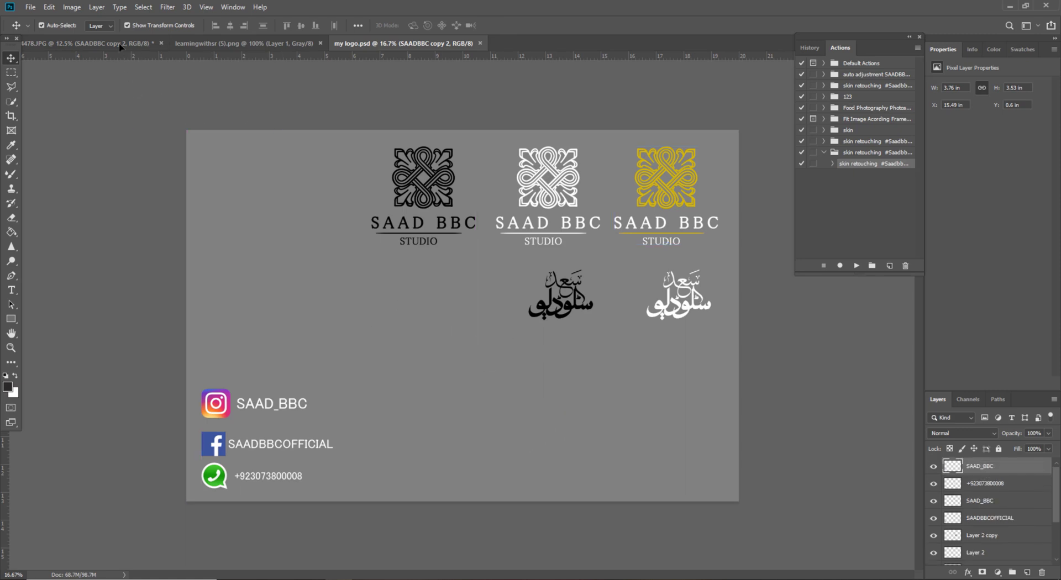
{"action": "left_click_drag", "start_coordinate": [125, 46], "coordinate": [268, 186]}
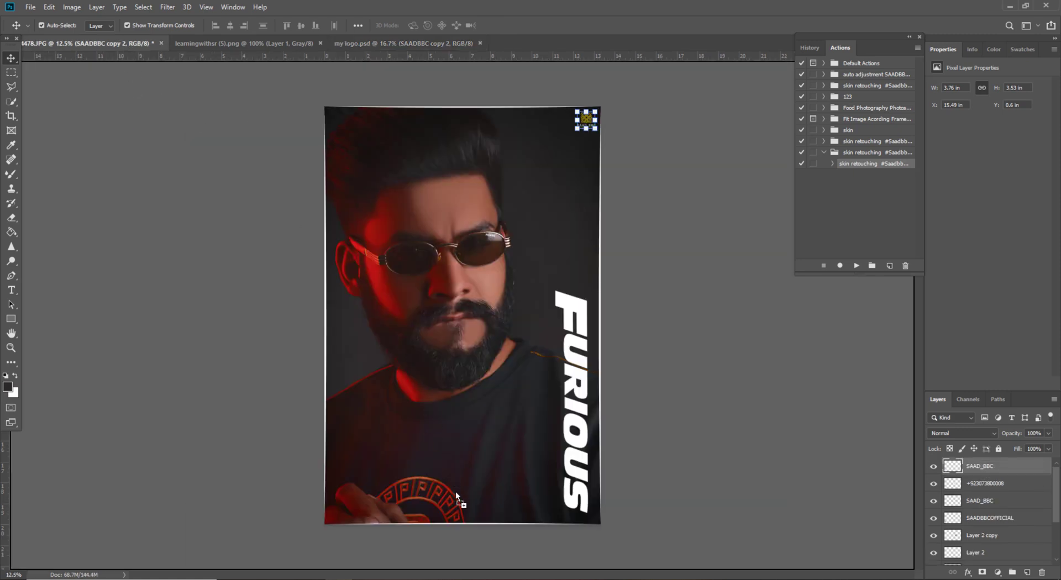
{"action": "left_click_drag", "start_coordinate": [455, 492], "coordinate": [490, 520]}
Examine the icons and text of the contact strip close up for sharpness and placement.
{"action": "left_click", "coordinate": [10, 348]}
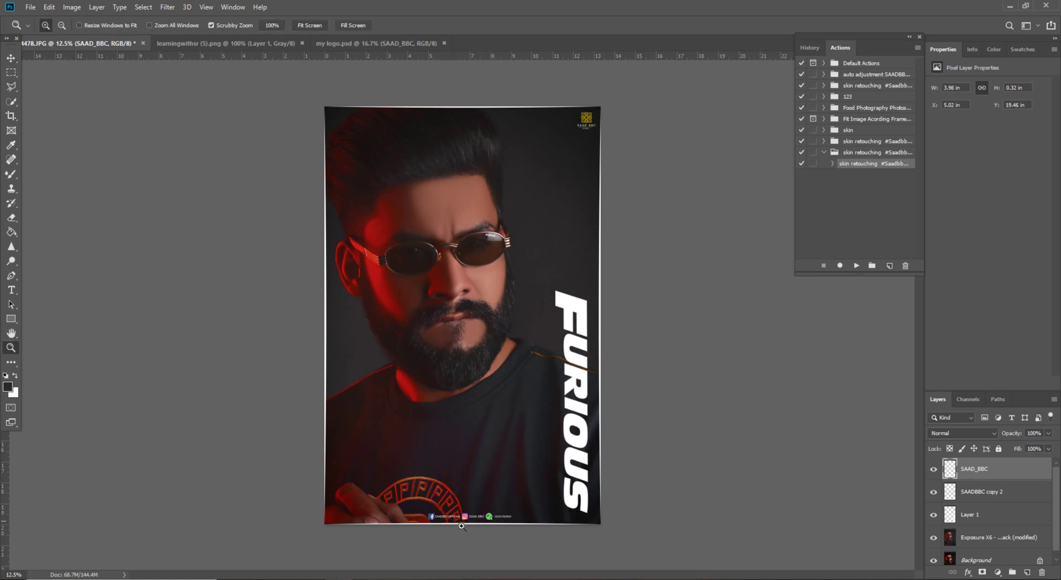
{"action": "left_click", "coordinate": [475, 531]}
{"action": "left_click", "coordinate": [475, 531]}
{"action": "left_click", "coordinate": [476, 529]}
{"action": "left_click", "coordinate": [476, 525]}
{"action": "scroll", "coordinate": [475, 522], "scroll_direction": "down", "scroll_amount": 3}
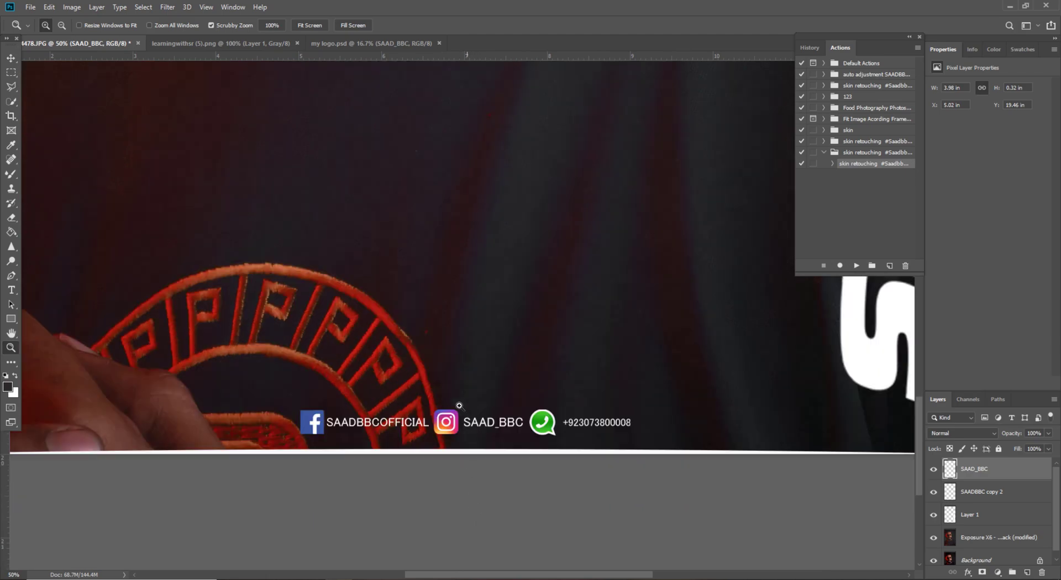
{"action": "left_click", "coordinate": [436, 424]}
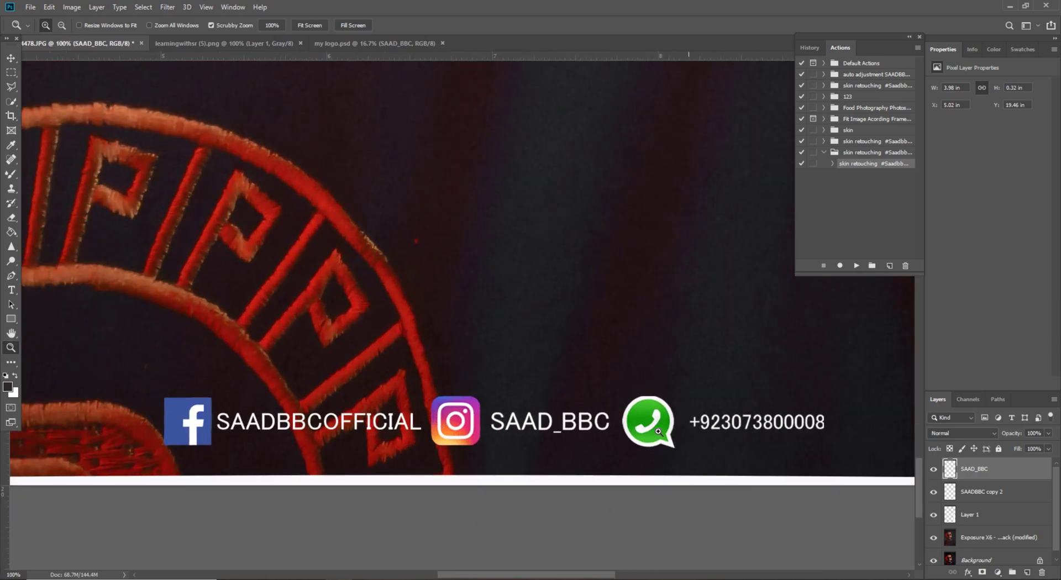
{"action": "left_click", "coordinate": [510, 431]}
{"action": "left_click", "coordinate": [547, 416]}
{"action": "right_click", "coordinate": [581, 358]}
{"action": "left_click", "coordinate": [595, 364]}
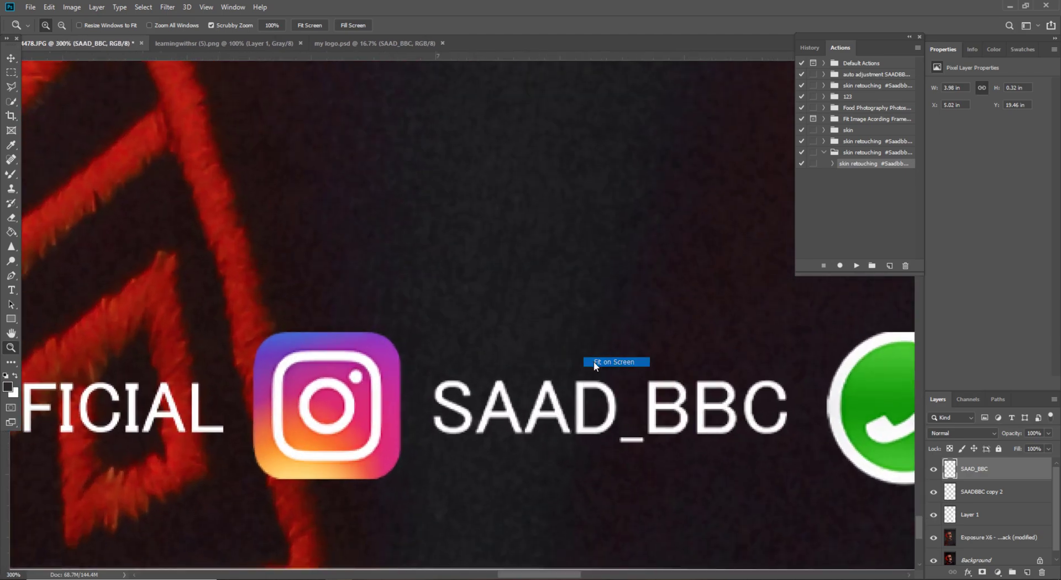
{"action": "left_click", "coordinate": [486, 557]}
{"action": "left_click", "coordinate": [487, 558]}
{"action": "left_click", "coordinate": [488, 556]}
{"action": "left_click", "coordinate": [488, 554]}
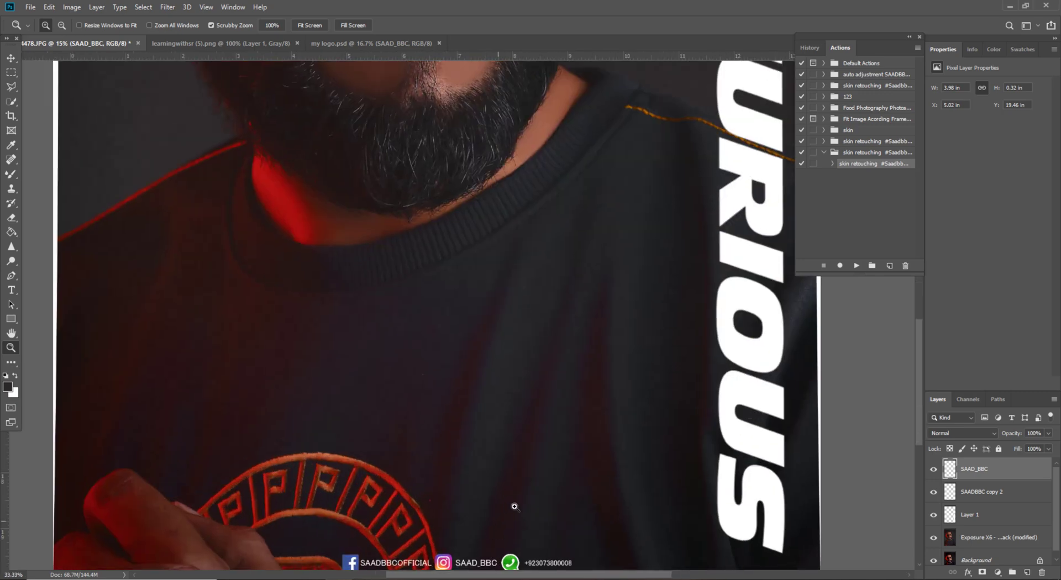
{"action": "scroll", "coordinate": [575, 496], "scroll_direction": "down", "scroll_amount": 3}
{"action": "left_click", "coordinate": [551, 438]}
{"action": "left_click", "coordinate": [549, 438]}
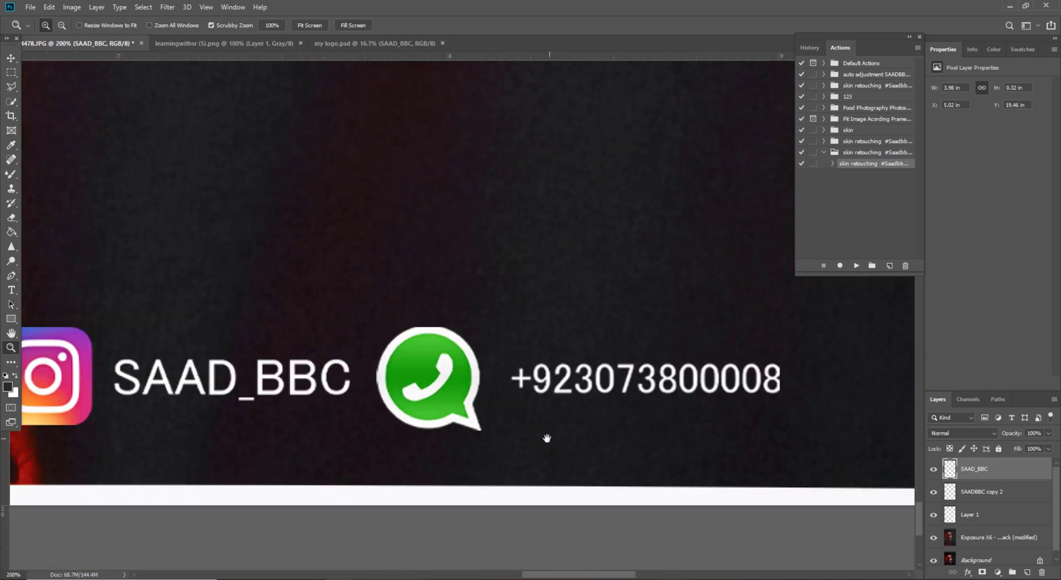
{"action": "right_click", "coordinate": [564, 388]}
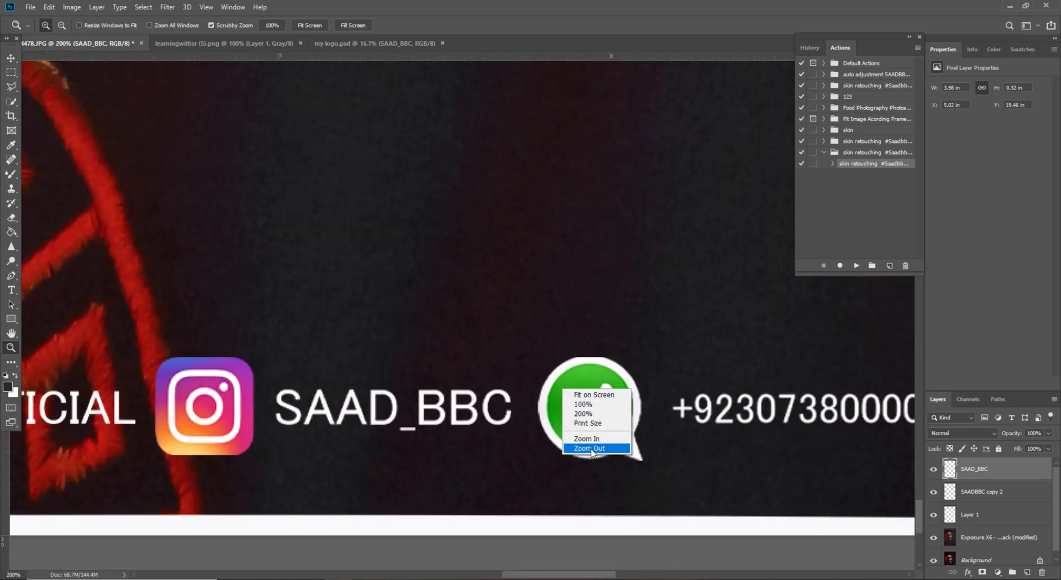
{"action": "left_click", "coordinate": [580, 445]}
{"action": "right_click", "coordinate": [503, 257]}
{"action": "left_click", "coordinate": [504, 257]}
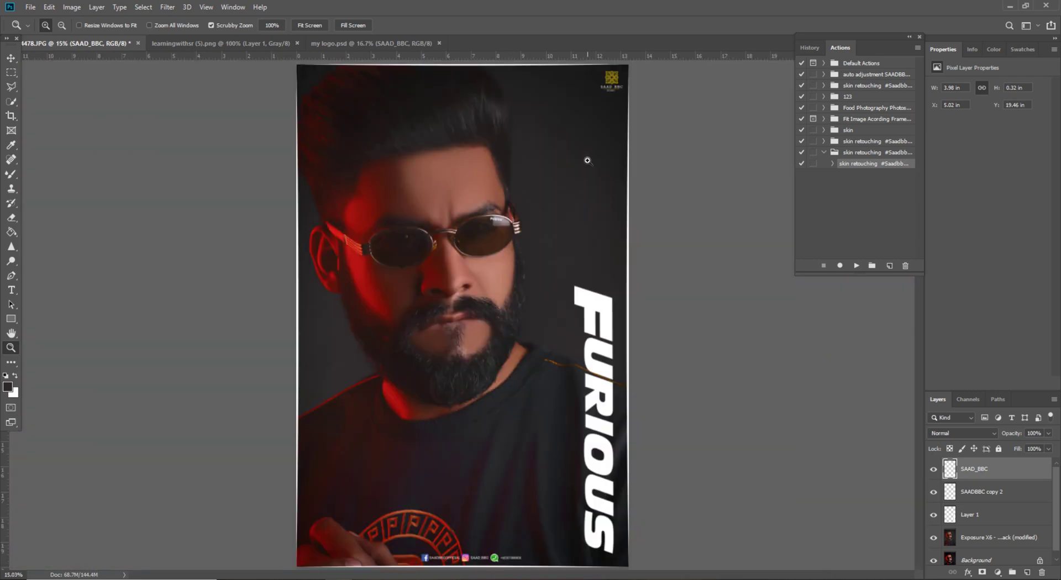
Review the upper part of the portrait and the whole composition with its lettering and logos.
{"action": "left_click", "coordinate": [562, 110]}
{"action": "right_click", "coordinate": [488, 184]}
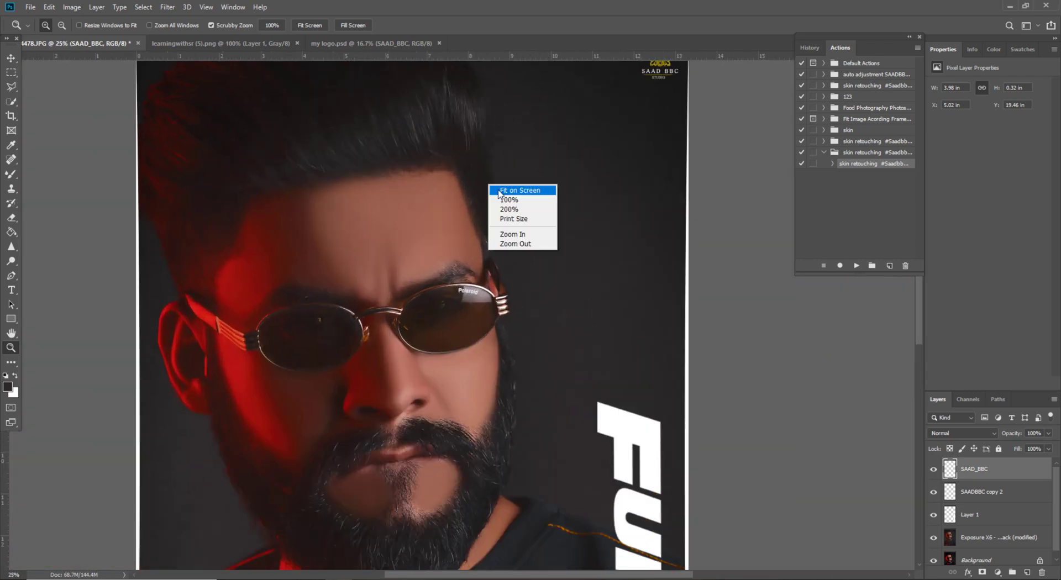
{"action": "left_click", "coordinate": [491, 184]}
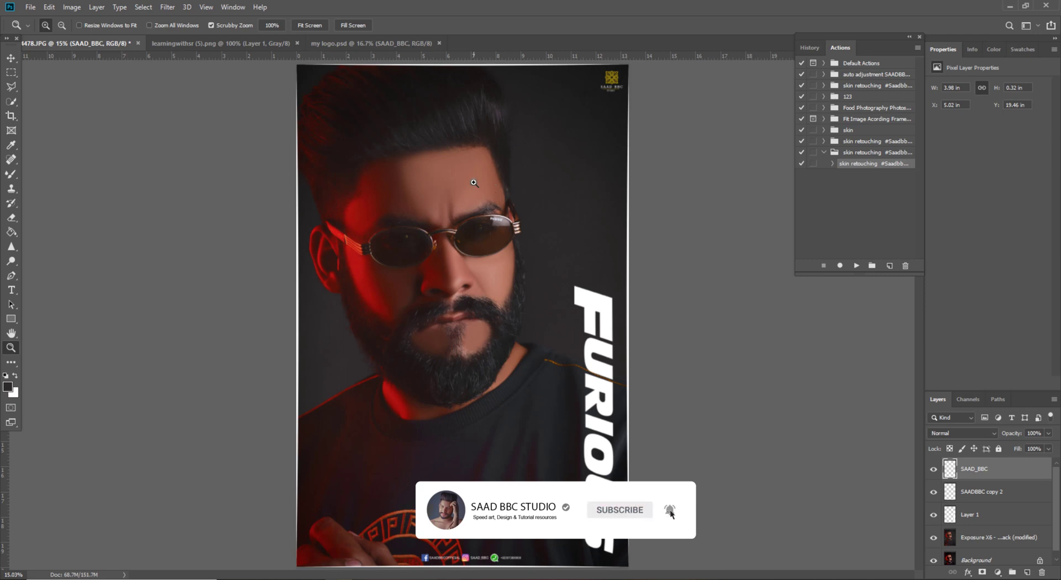
{"action": "right_click", "coordinate": [473, 183]}
{"action": "left_click", "coordinate": [482, 187]}
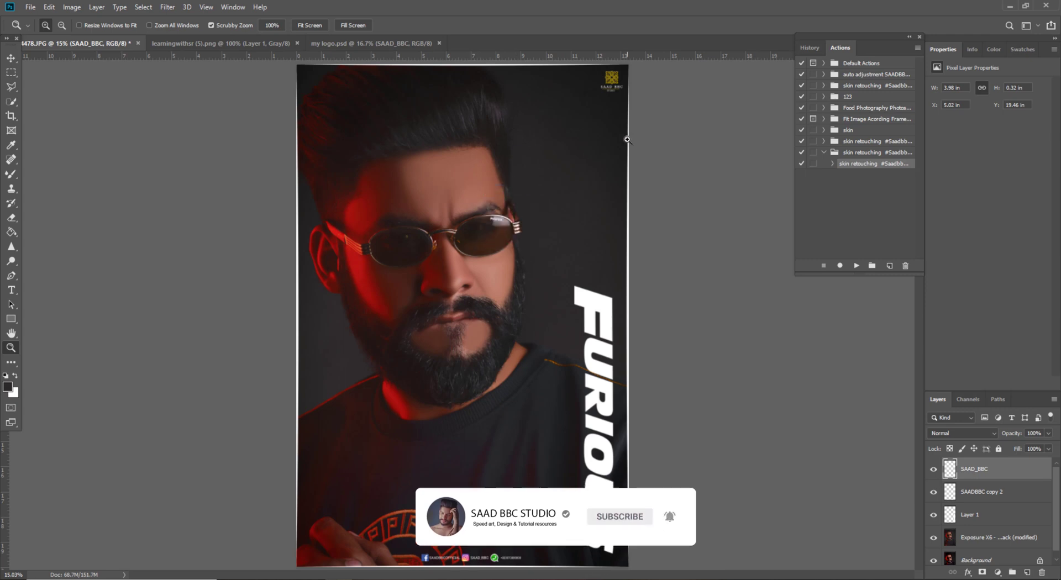
Switch to the desktop and view the original BBC_4478 photo in Photos, closing it when done.
{"action": "left_click", "coordinate": [1010, 6]}
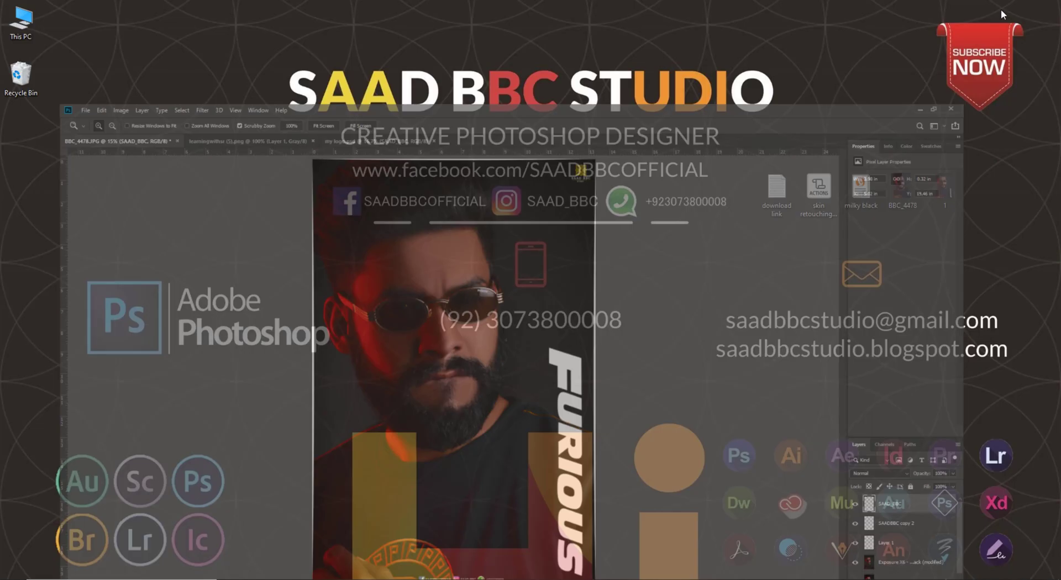
{"action": "double_click", "coordinate": [775, 200]}
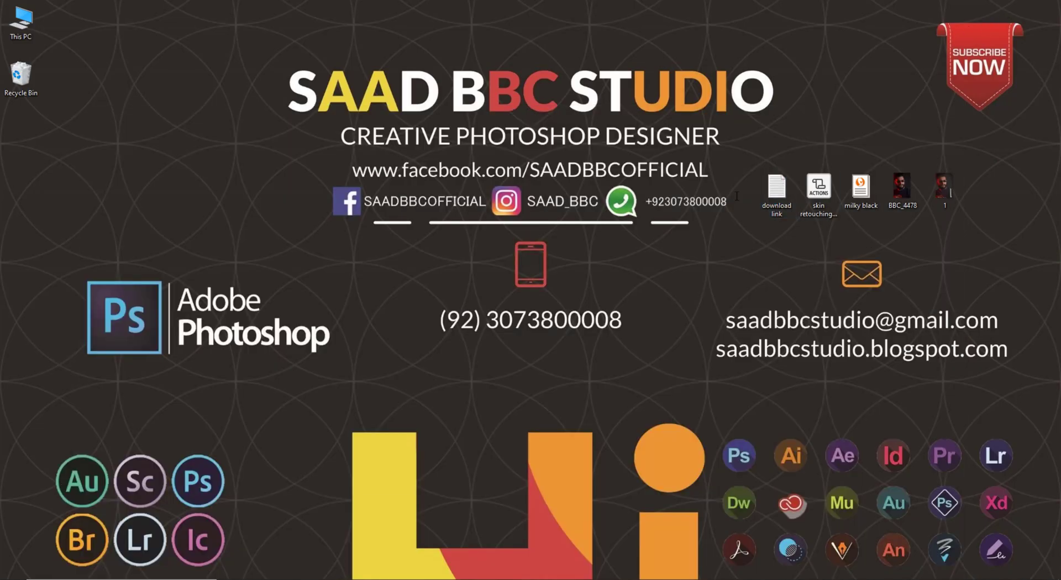
{"action": "left_click", "coordinate": [750, 136]}
{"action": "double_click", "coordinate": [912, 192]}
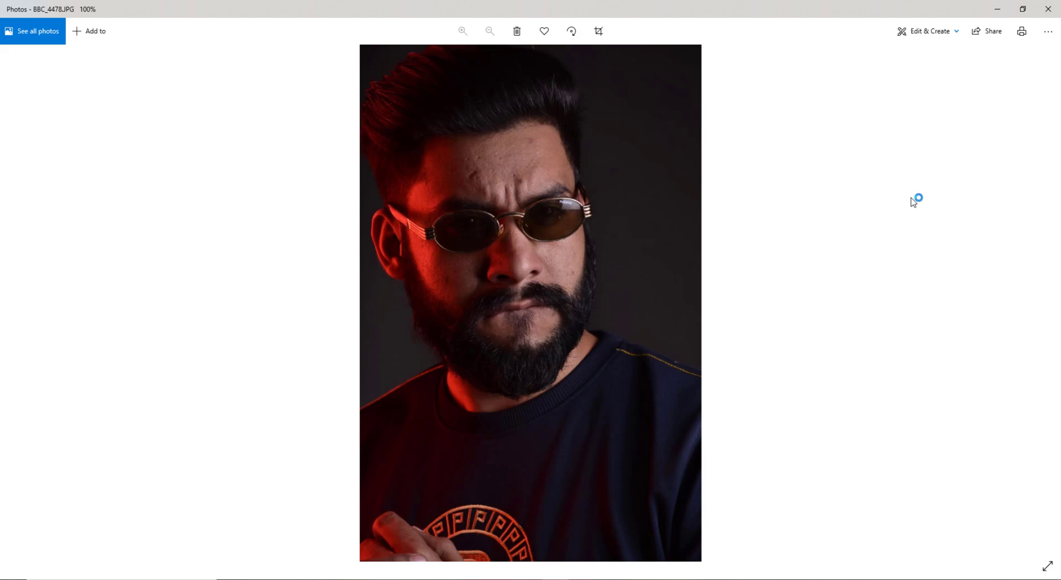
{"action": "left_click", "coordinate": [1048, 9]}
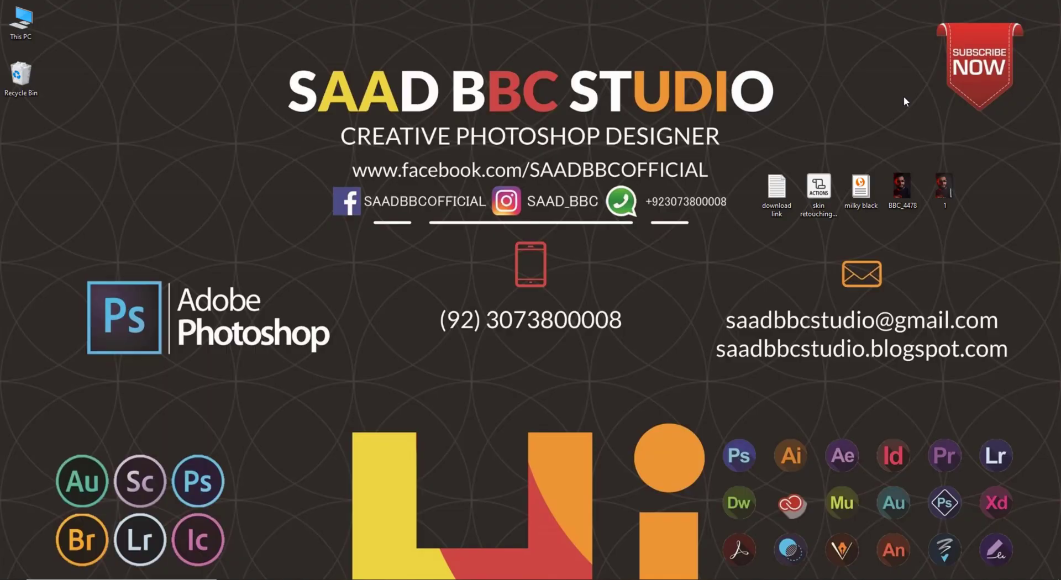